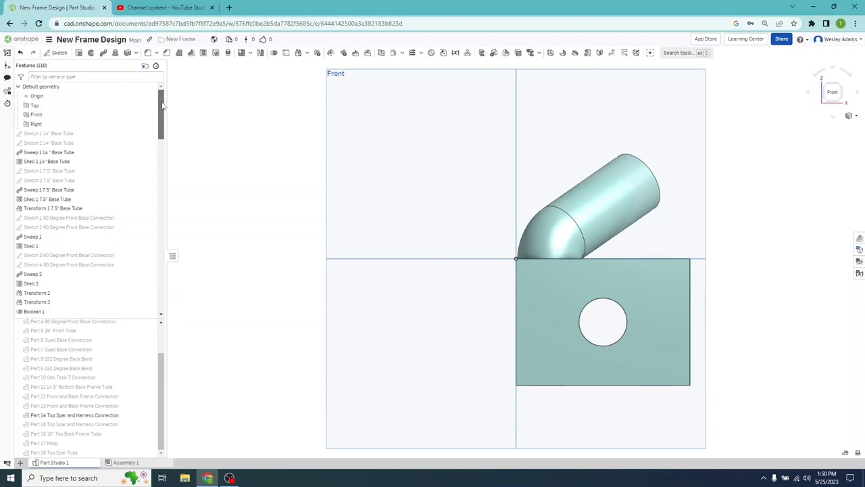
# - Review the 40-degree rotation in Transform 14 of the Top Spar and Harness Connection from the top view
pyautogui.moveTo(162, 105); pyautogui.dragTo(169, 268)
pyautogui.doubleClick(83, 210)
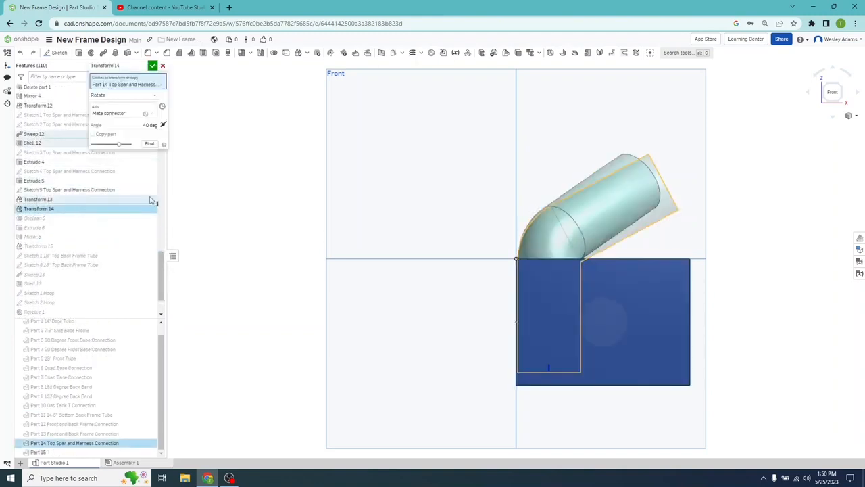
pyautogui.click(150, 126)
pyautogui.click(836, 90)
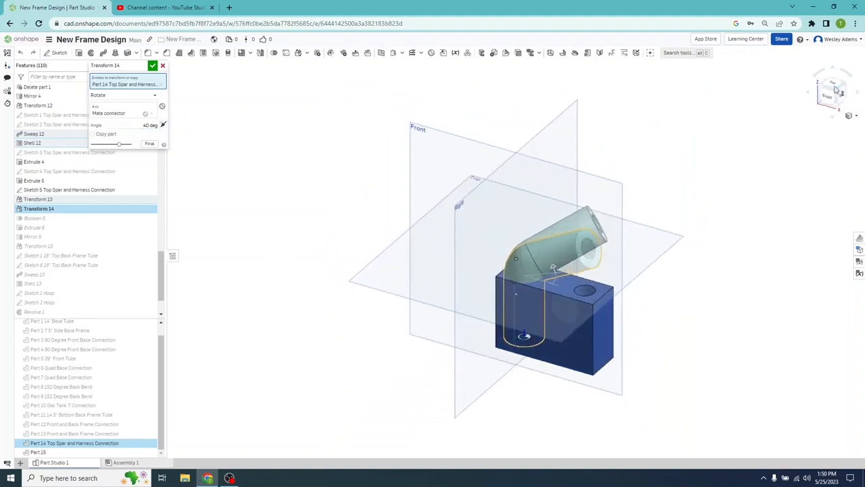
pyautogui.click(834, 83)
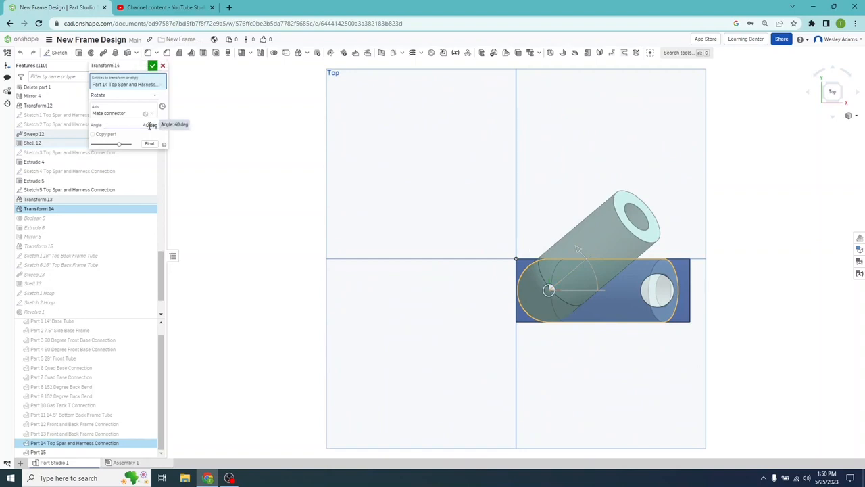
pyautogui.click(153, 66)
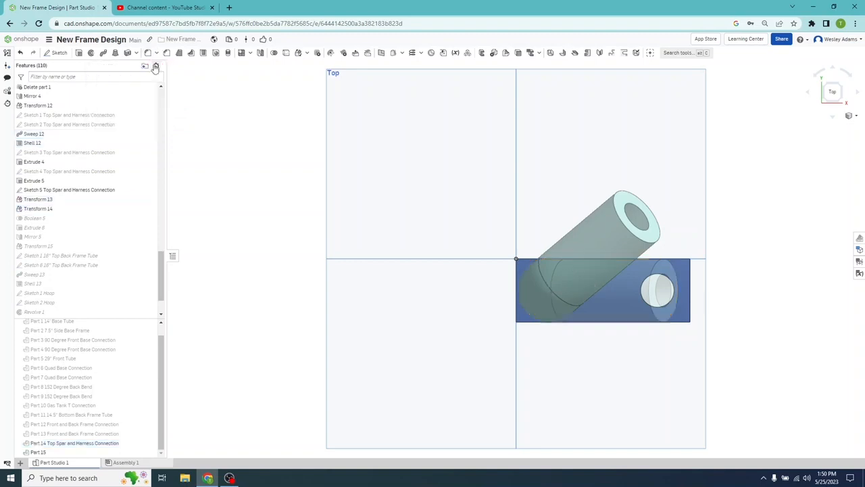
# - Review the dimensions in Sketch 2 Top Spar and Harness Connection, viewing the part from the front
pyautogui.scroll(-3, 163, 286)
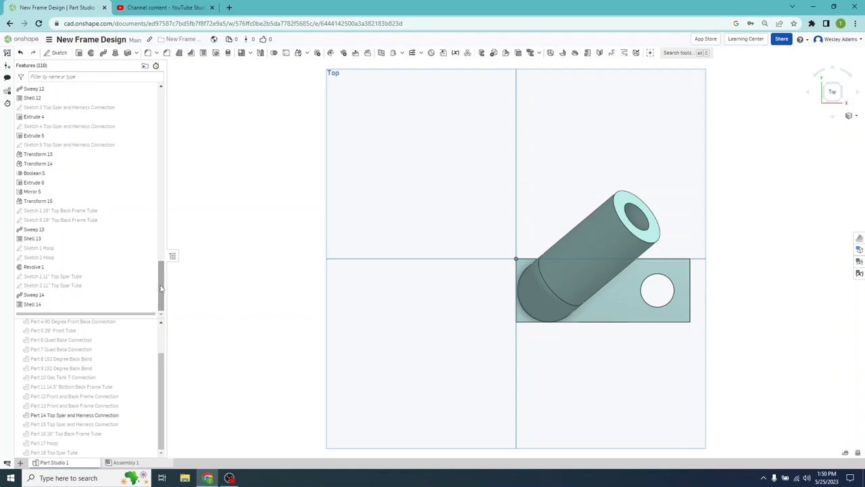
pyautogui.moveTo(161, 289); pyautogui.dragTo(161, 275)
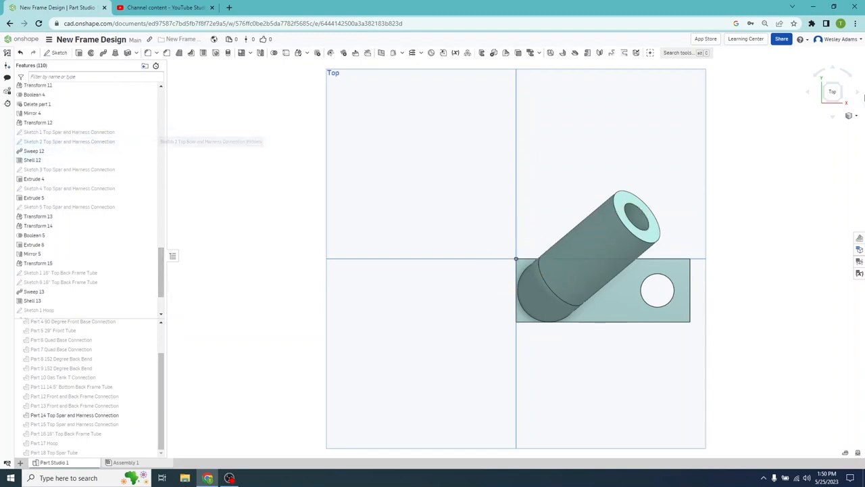
pyautogui.click(835, 98)
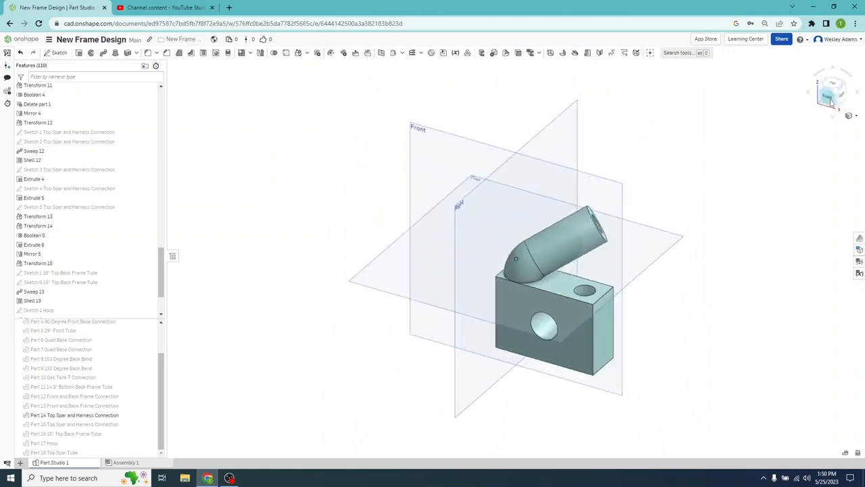
pyautogui.click(830, 99)
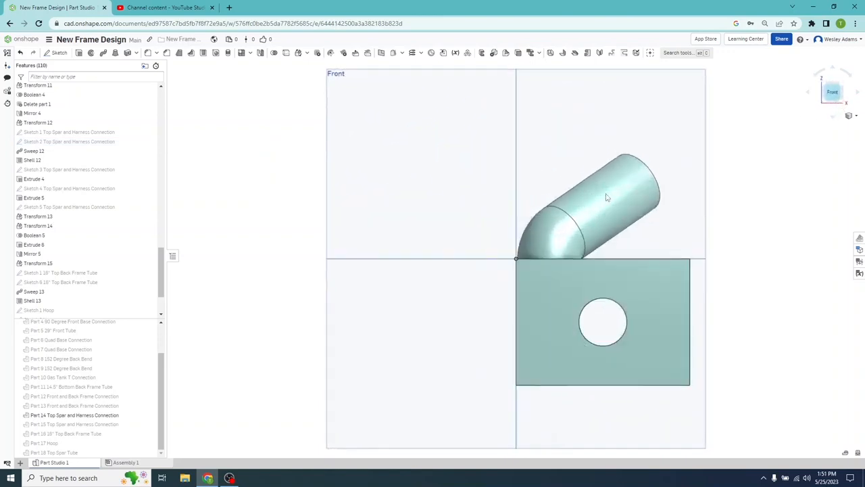
pyautogui.doubleClick(100, 141)
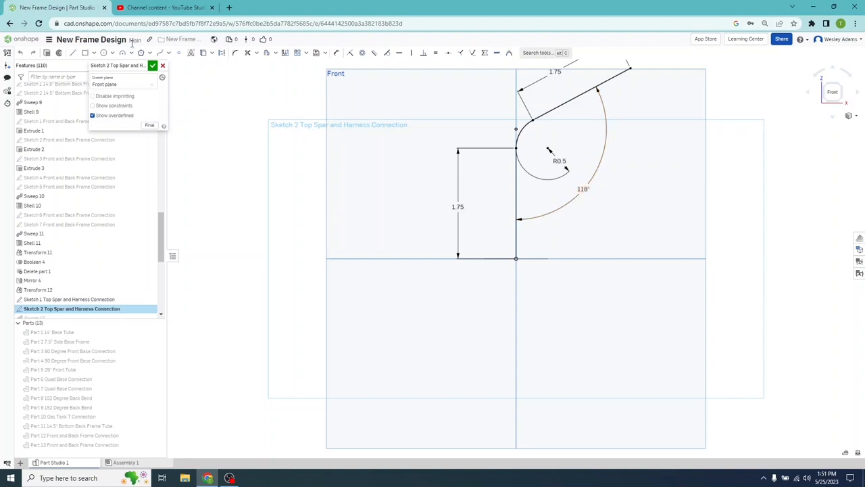
pyautogui.click(152, 65)
# - Check the length in the second Top Spar Tube sketch and rename both of the tube's sketches with 12" in place of 11"
pyautogui.scroll(-1, 162, 318)
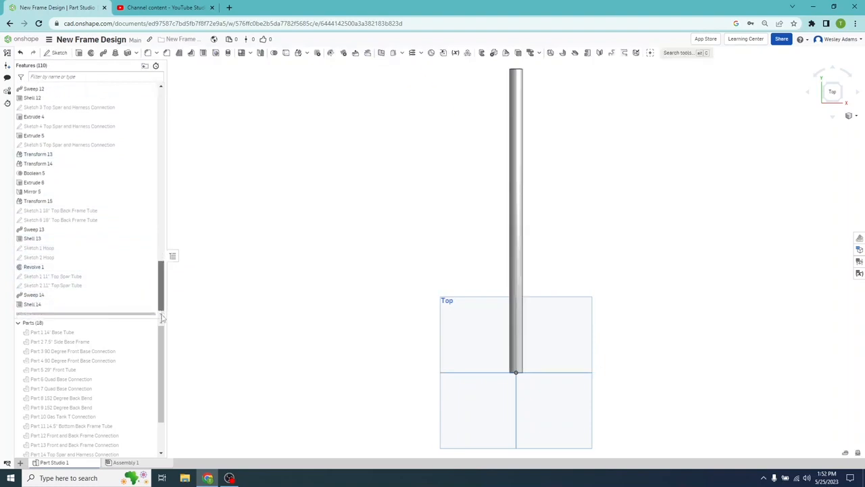
pyautogui.doubleClick(92, 285)
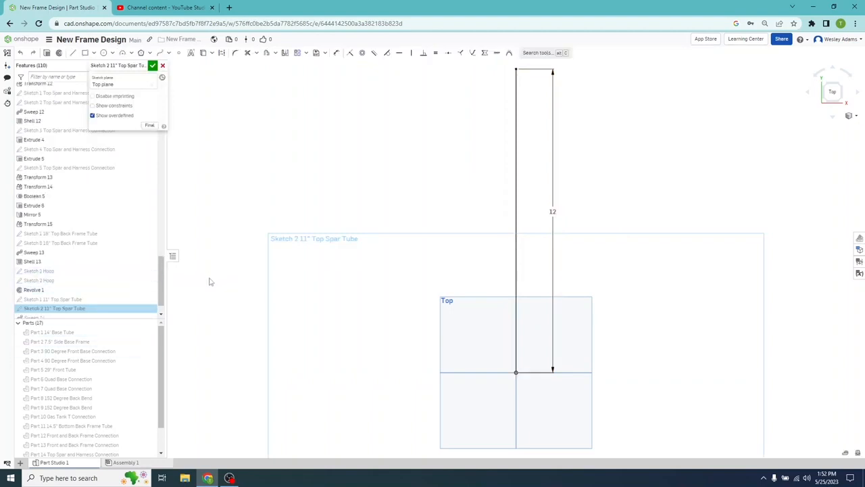
pyautogui.click(153, 66)
pyautogui.hotkey('shift', 'n')
pyautogui.write('Sketch 2 12" Top Spar Tube')
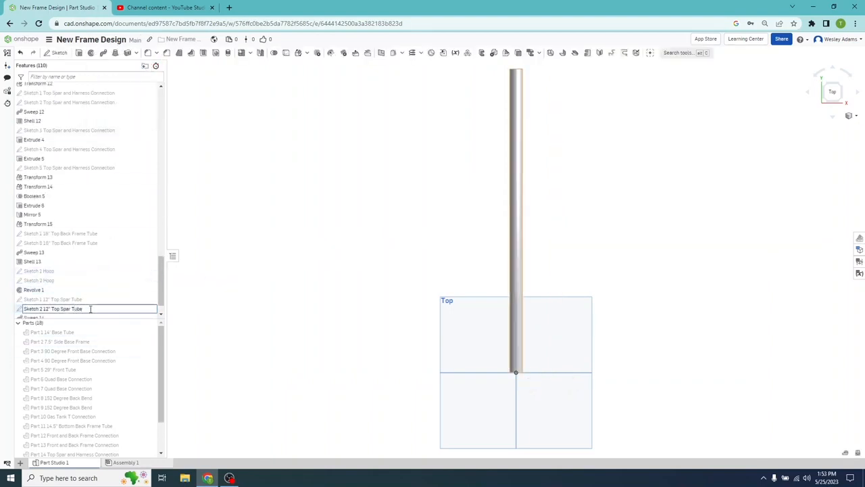
pyautogui.click(248, 306)
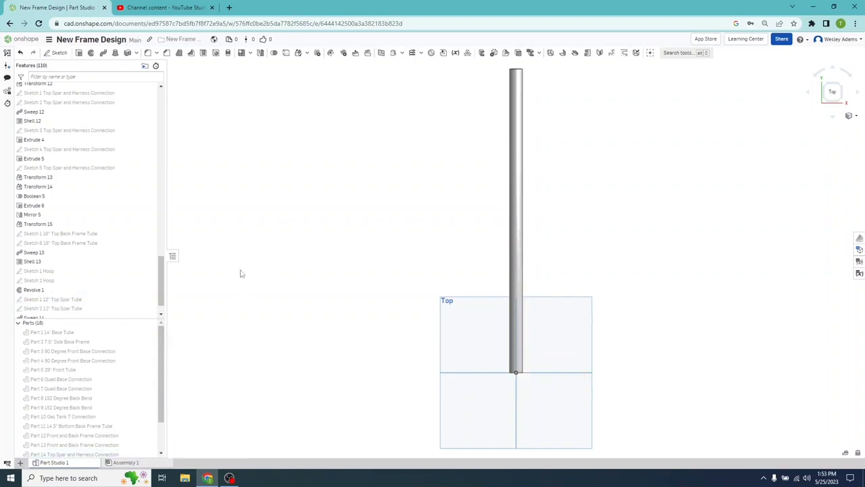
# - Hide Part 18 Top Spar Tube and open Assembly 1
pyautogui.scroll(-1, 166, 298)
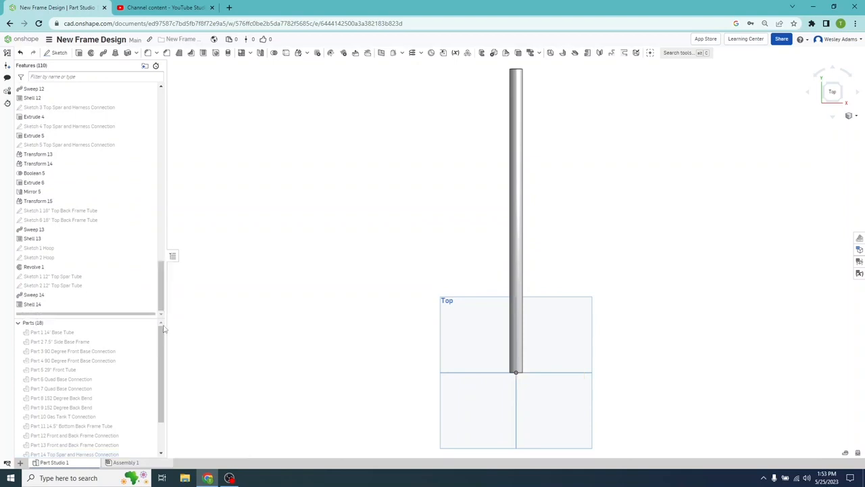
pyautogui.scroll(-2, 151, 459)
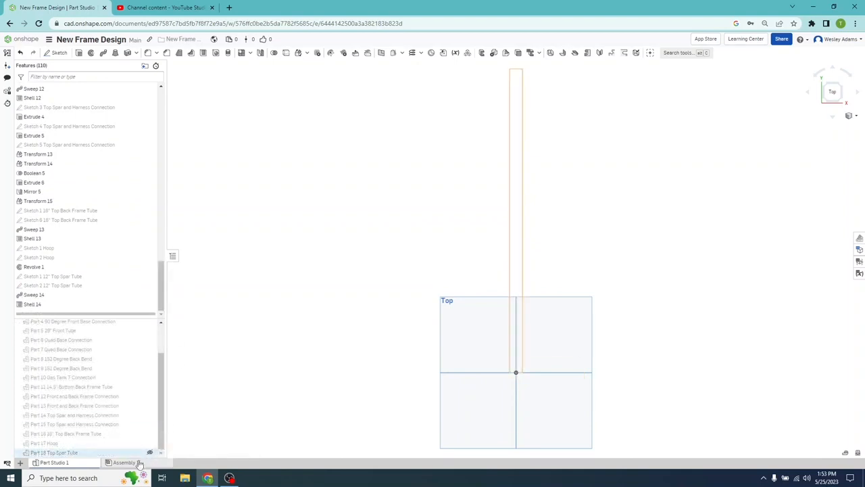
pyautogui.moveTo(131, 468)
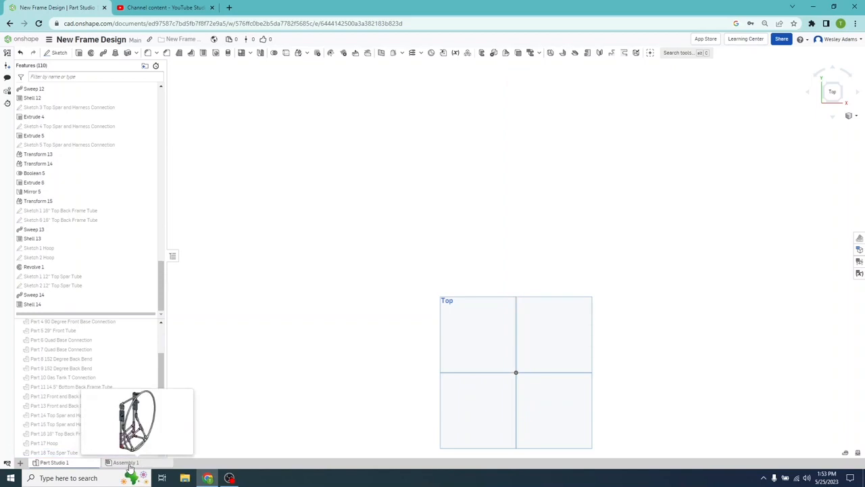
pyautogui.click(126, 463)
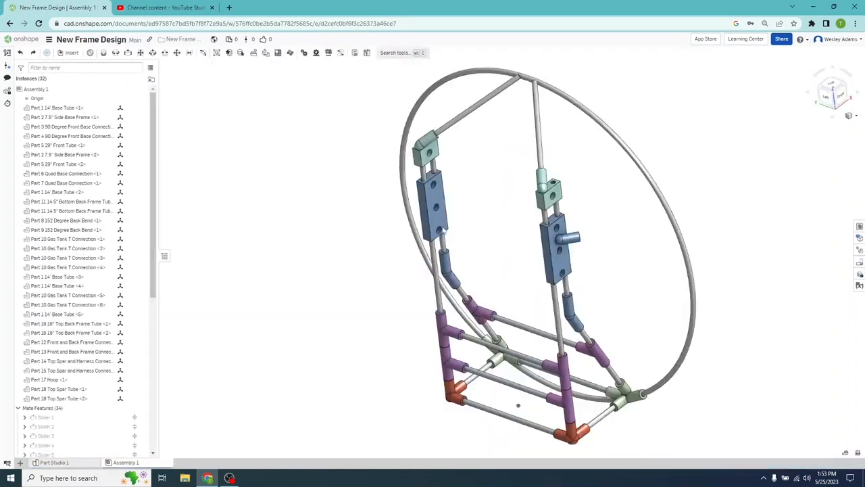
# - Examine how the top spar tubes run from the harness connections to the hoop, using the assembly's front, top and angled views
pyautogui.moveTo(445, 229); pyautogui.dragTo(594, 72, button='right')
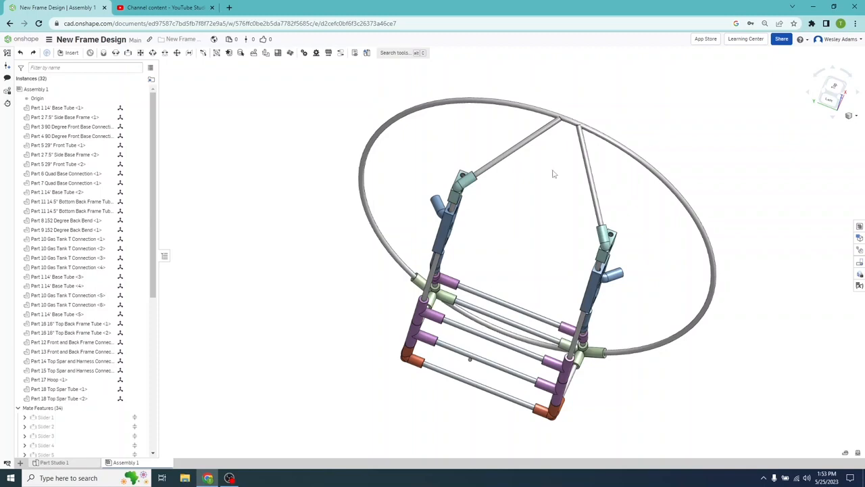
pyautogui.click(835, 90)
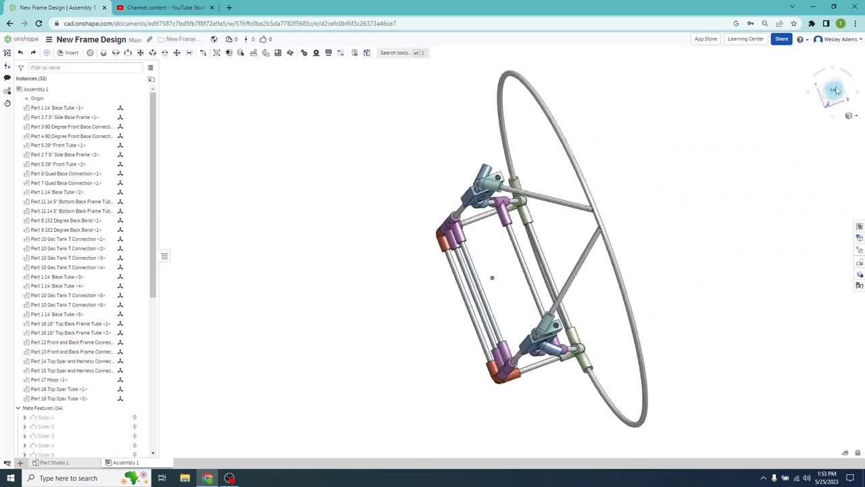
pyautogui.click(825, 100)
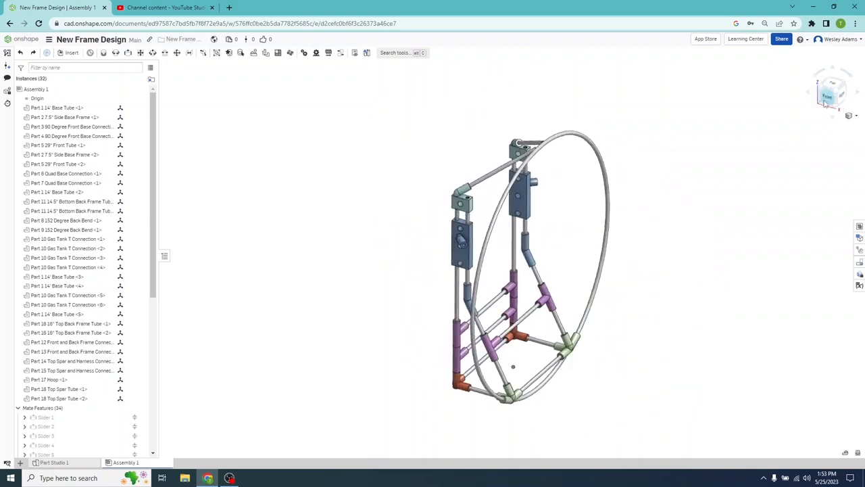
pyautogui.click(825, 101)
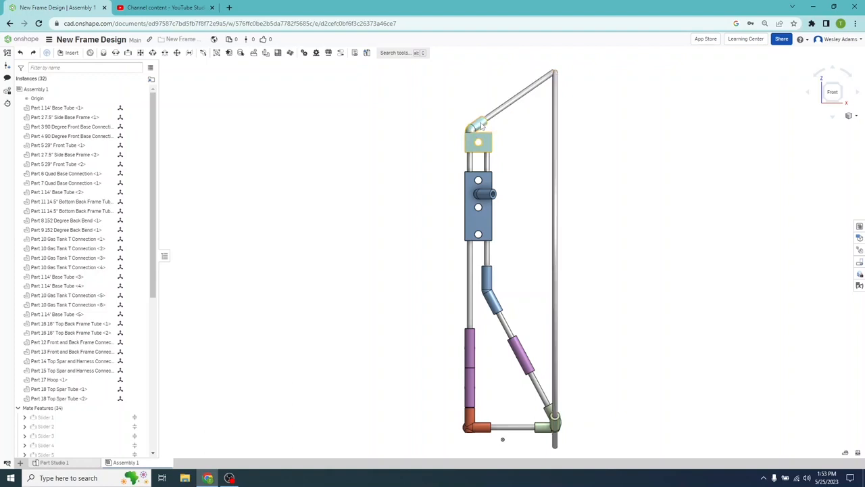
pyautogui.moveTo(332, 150); pyautogui.dragTo(350, 172, button='right')
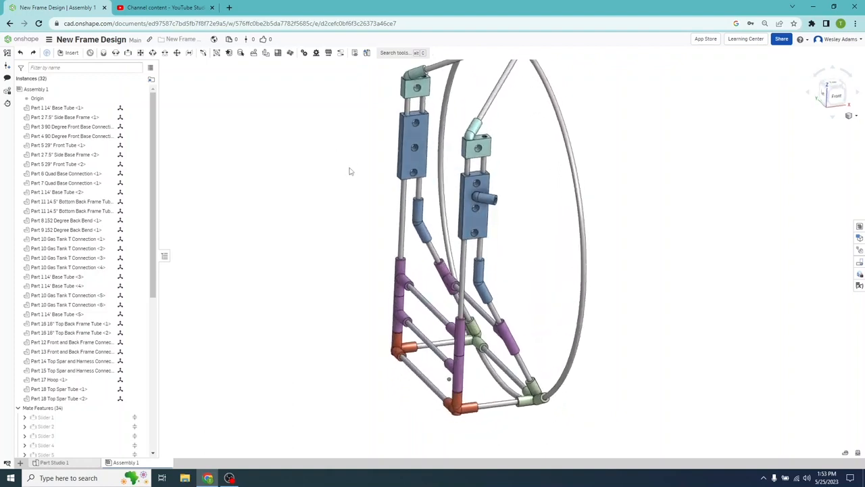
pyautogui.click(835, 88)
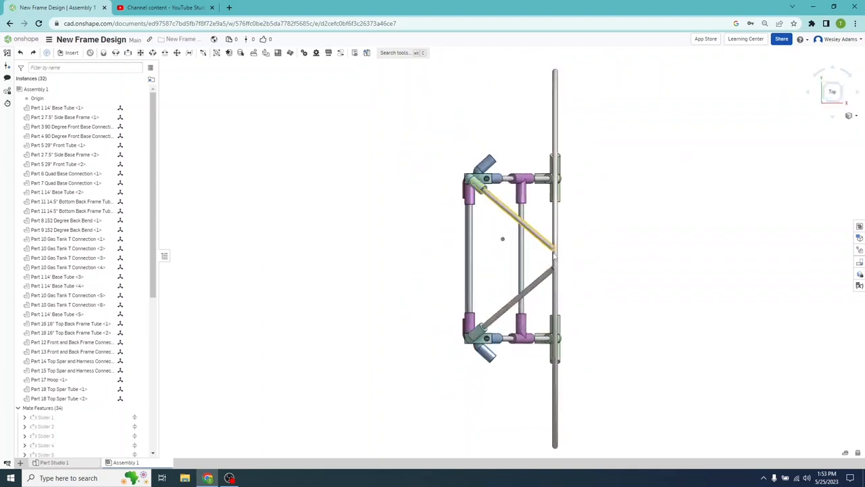
pyautogui.click(829, 102)
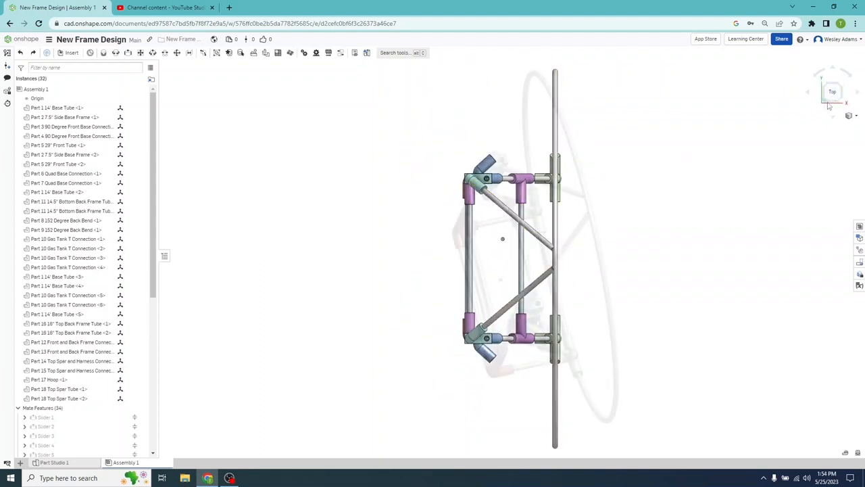
pyautogui.click(838, 99)
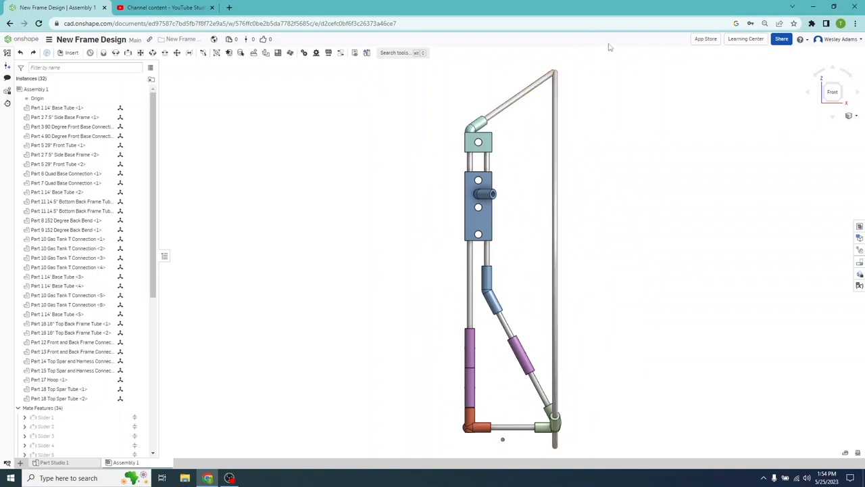
pyautogui.click(823, 86)
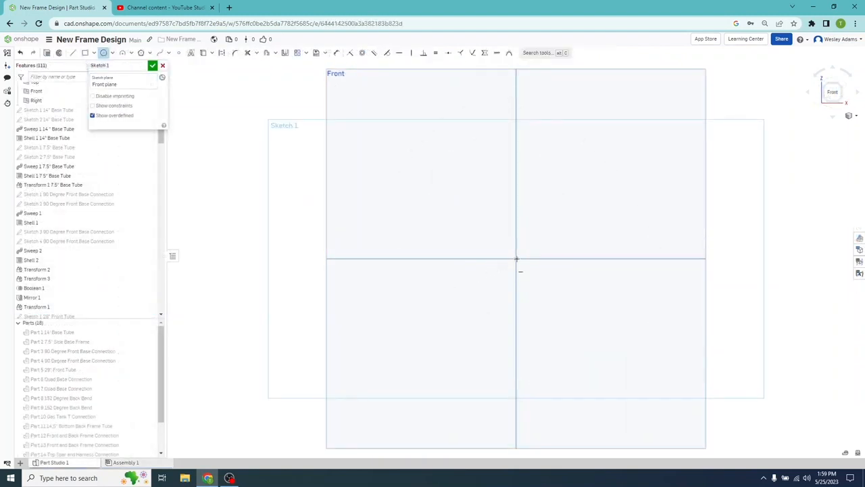
# - Sketch a circle centred on the origin of the Front plane and set its diameter to 0.5
pyautogui.click(521, 263)
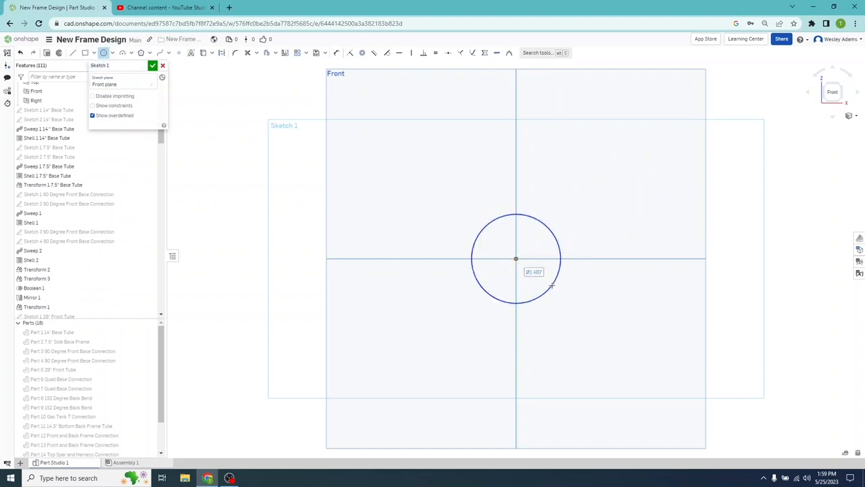
pyautogui.click(551, 286)
pyautogui.press('Escape')
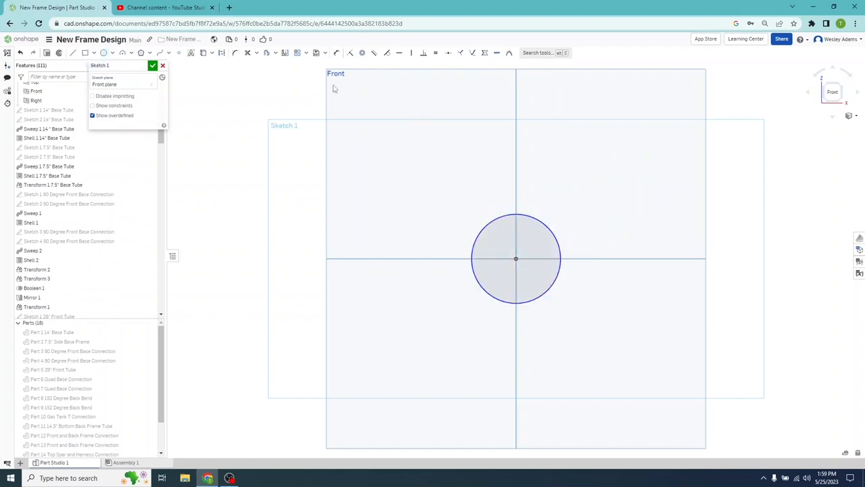
pyautogui.click(336, 54)
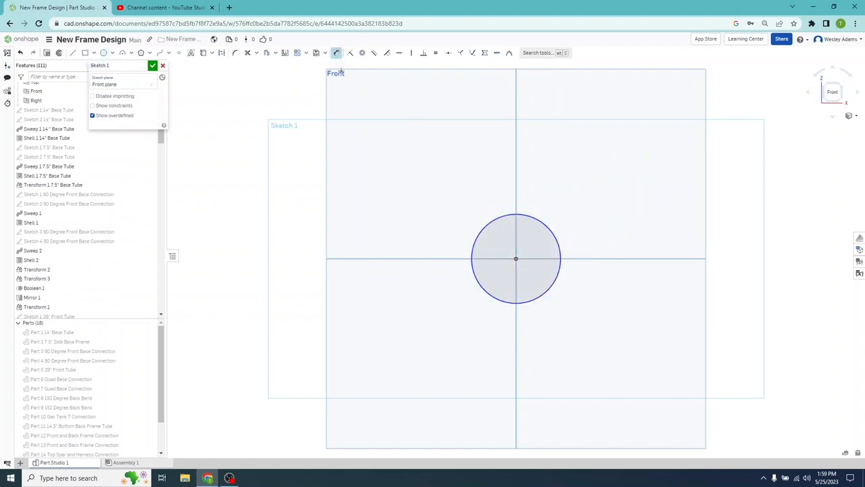
pyautogui.click(541, 221)
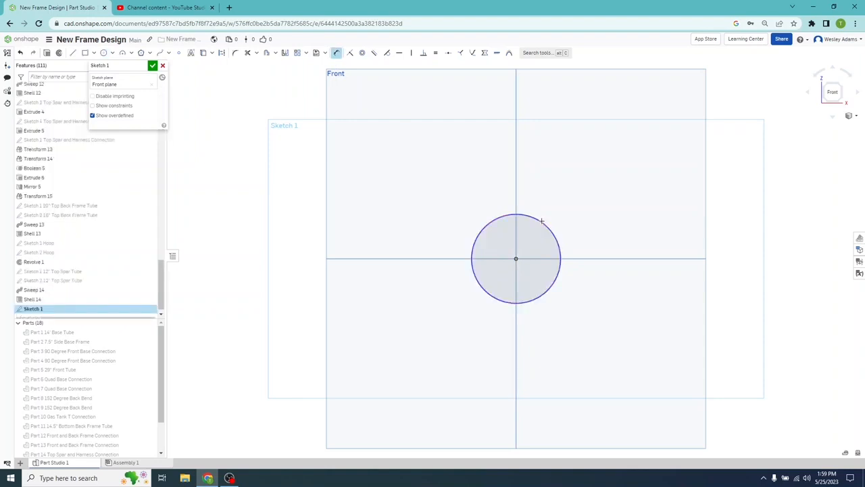
pyautogui.click(561, 188)
pyautogui.write('0.5')
pyautogui.press('Return')
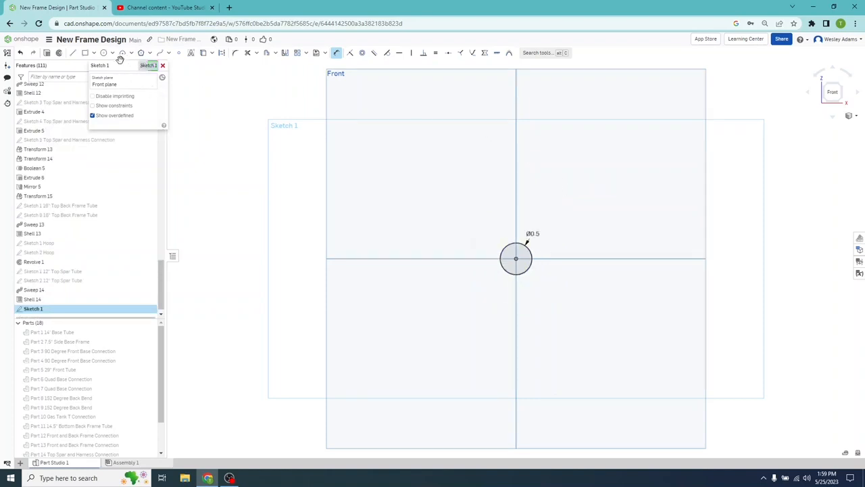
# - Sketch a vertical line about 2.73 in to the left of the circle and dimension its length as 1.174
pyautogui.click(73, 53)
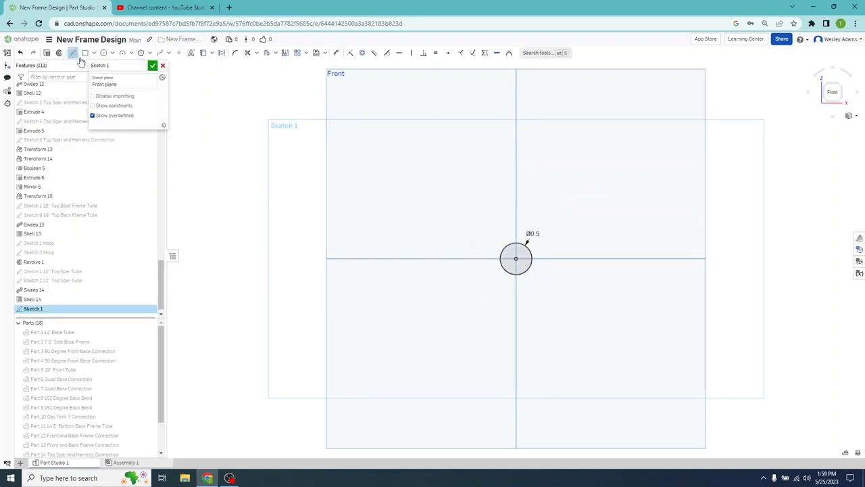
pyautogui.click(343, 221)
pyautogui.click(343, 295)
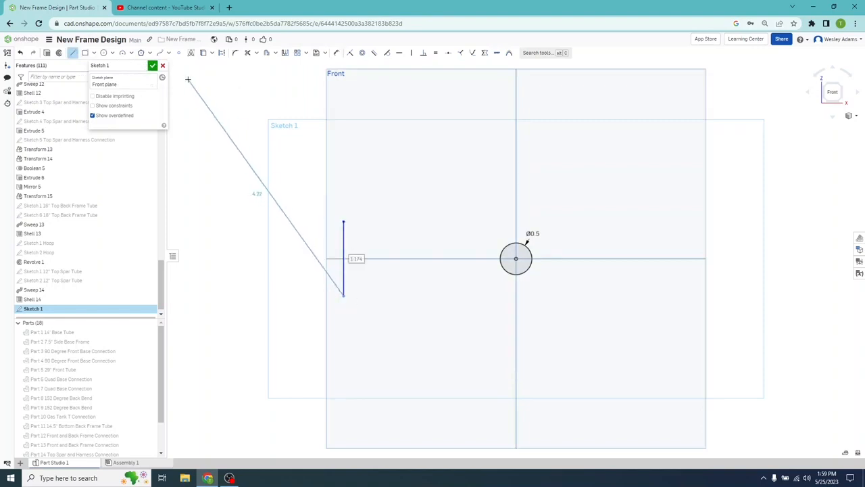
pyautogui.press('Escape')
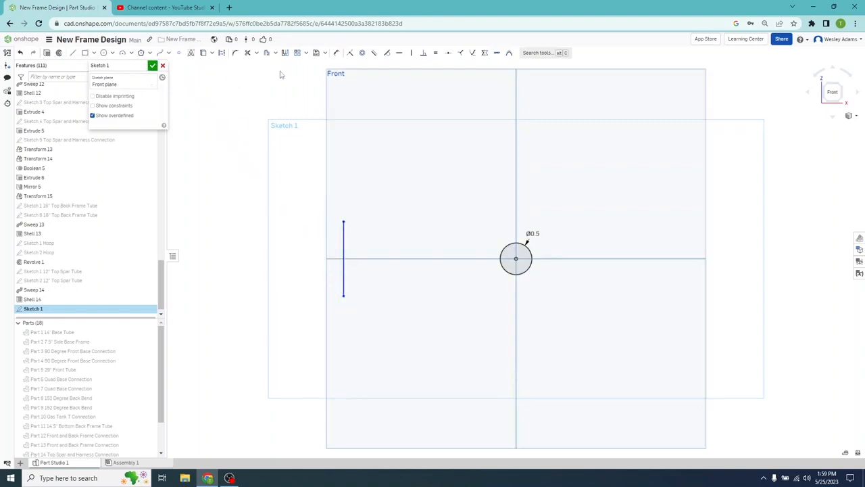
pyautogui.click(336, 53)
pyautogui.click(343, 250)
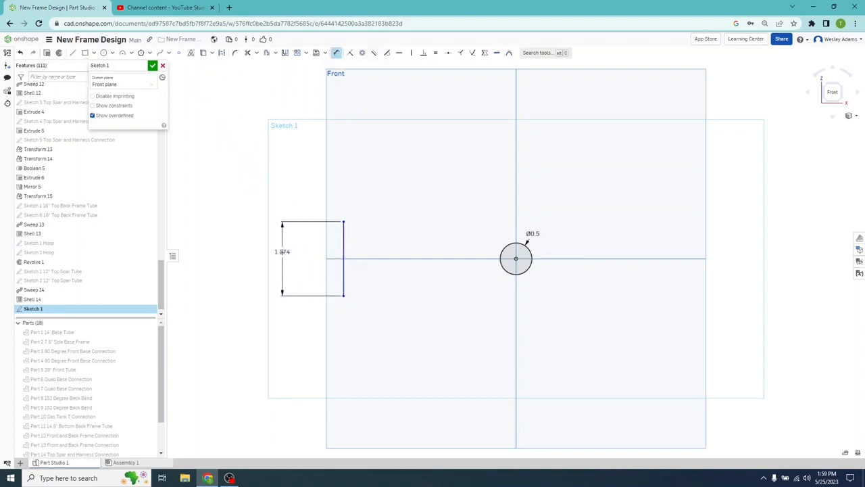
pyautogui.click(283, 252)
pyautogui.write('1.174')
pyautogui.press('Return')
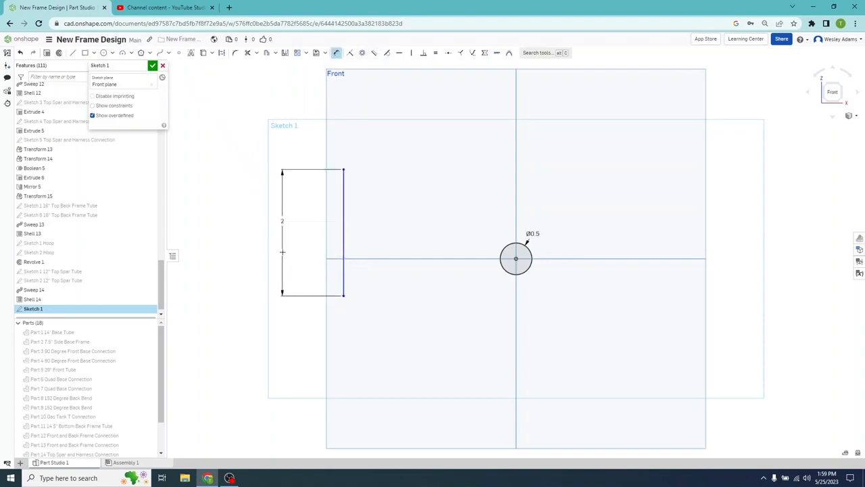
# - Set the horizontal distance between the vertical line and the circle's centre to 19 and finish the sketch
pyautogui.click(344, 258)
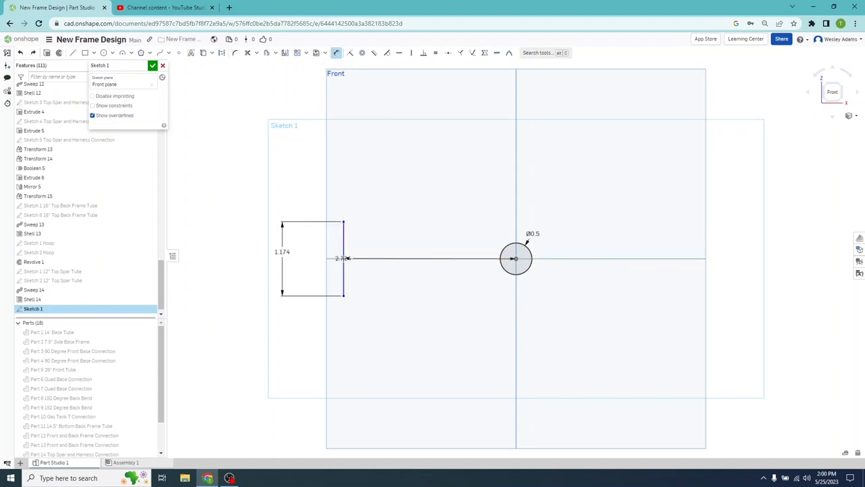
pyautogui.click(356, 131)
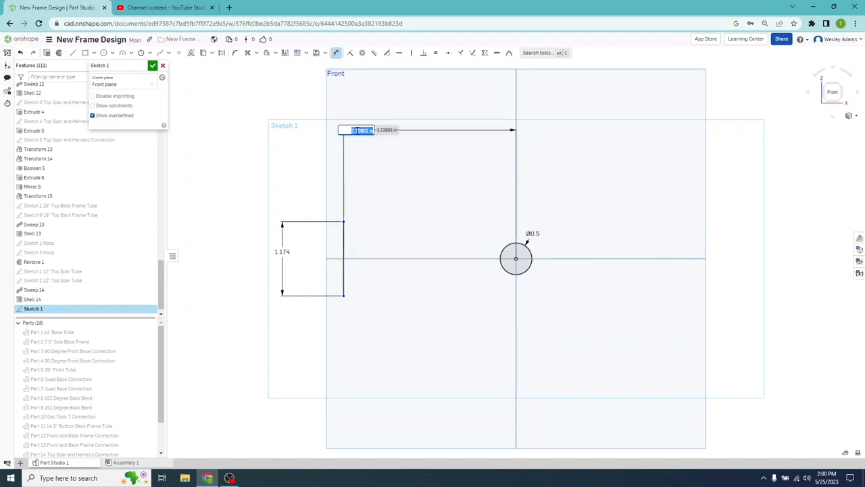
pyautogui.press('BackSpace')
pyautogui.press('Return')
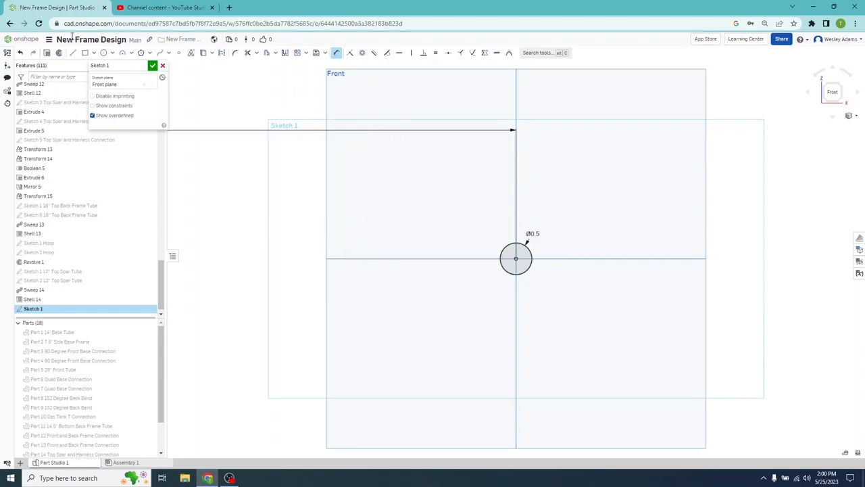
pyautogui.click(153, 65)
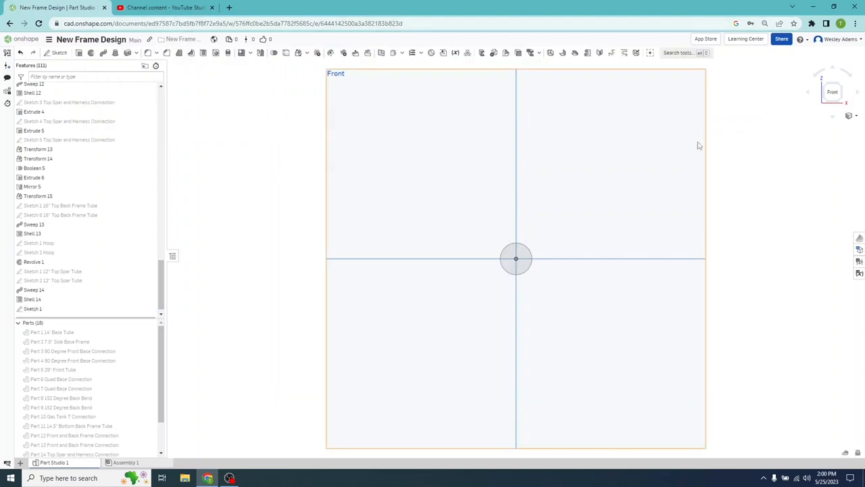
# - Revolve the 0.5 circle a full turn around the sketched vertical line as a new solid
pyautogui.click(820, 95)
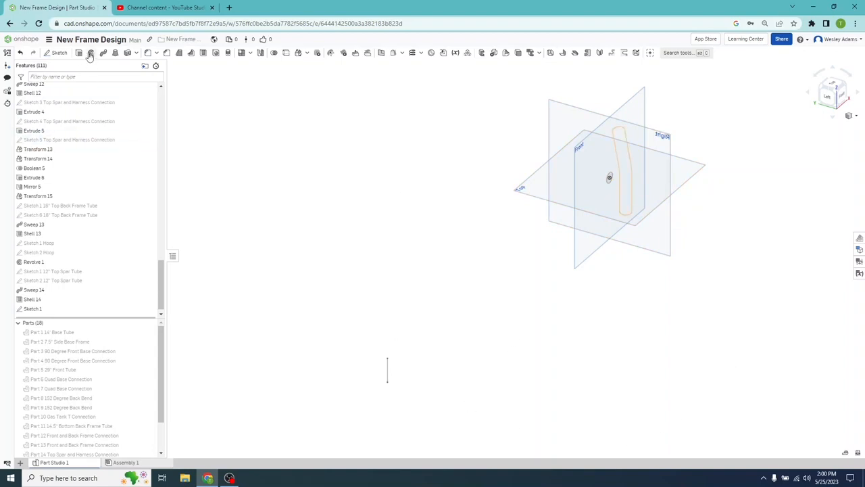
pyautogui.click(91, 54)
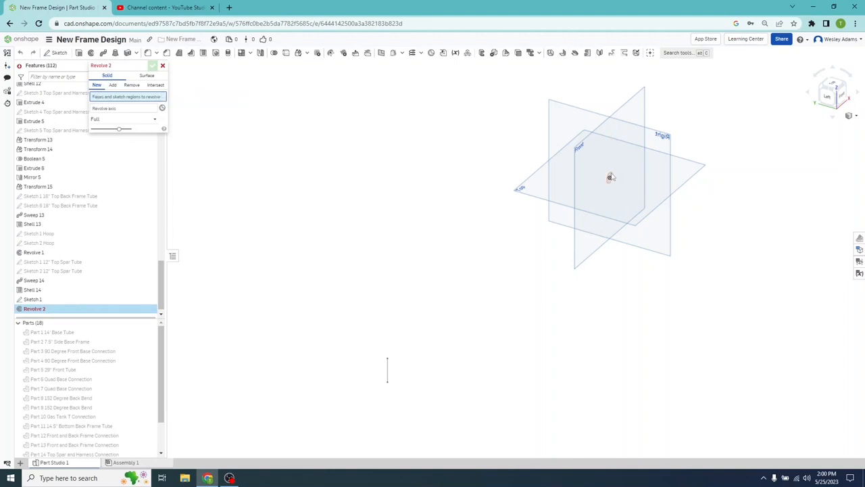
pyautogui.click(610, 177)
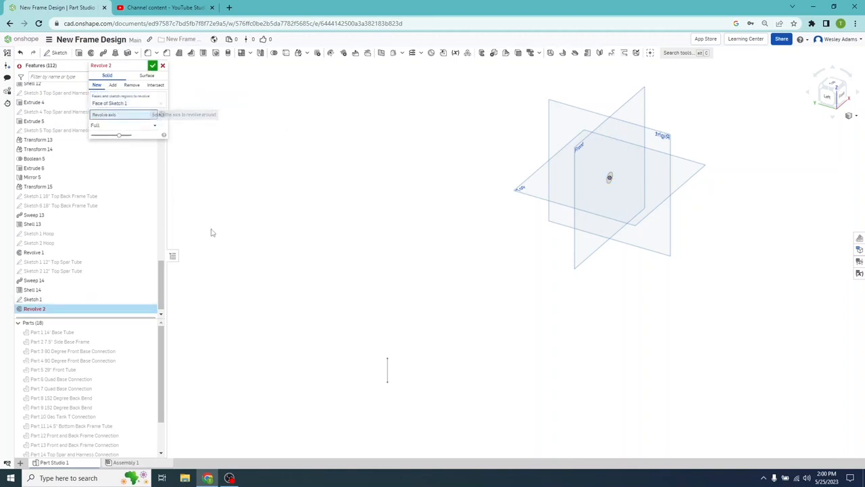
pyautogui.click(388, 372)
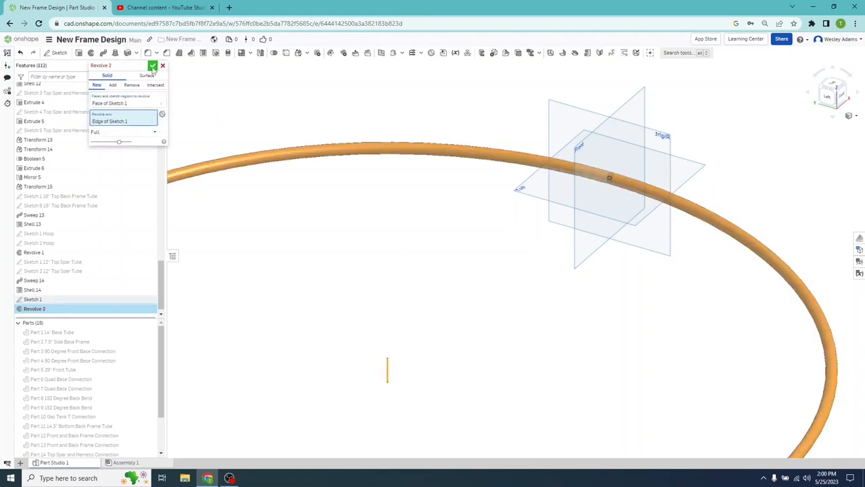
pyautogui.click(153, 67)
# - Compare the revolved ring with the hoop in Assembly 1 and return to Part Studio 1
pyautogui.hotkey('shift', '1')
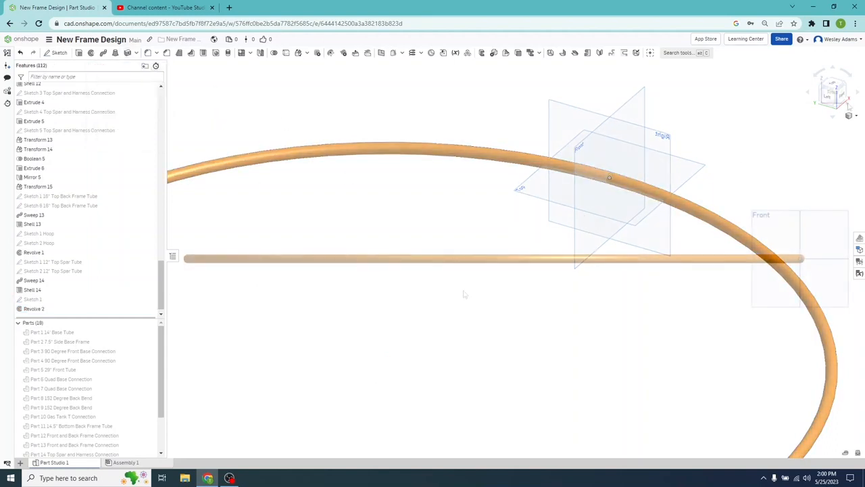
pyautogui.click(154, 463)
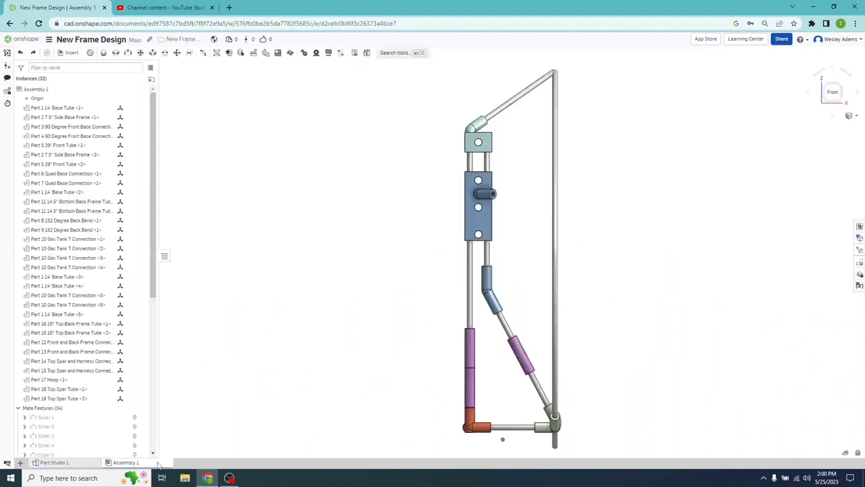
pyautogui.click(80, 463)
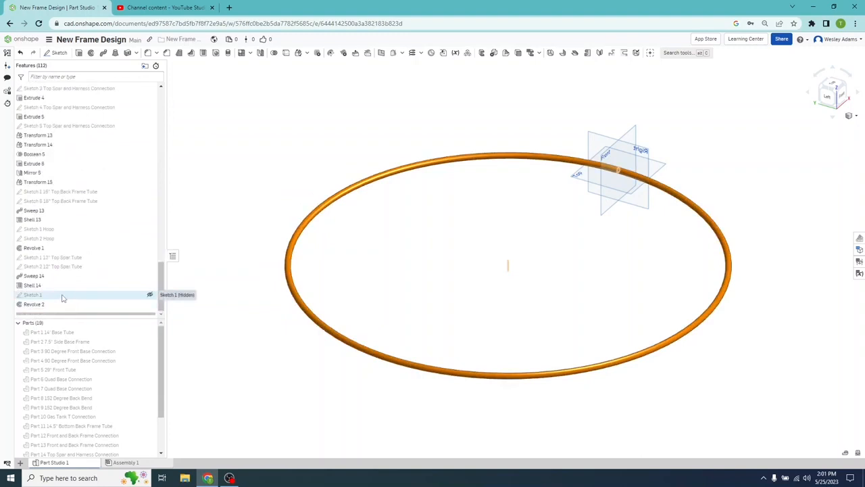
# - Reopen Sketch 1 and draw a second circle about 1.03 in diameter, centred on the origin around the 0.5 circle
pyautogui.doubleClick(62, 298)
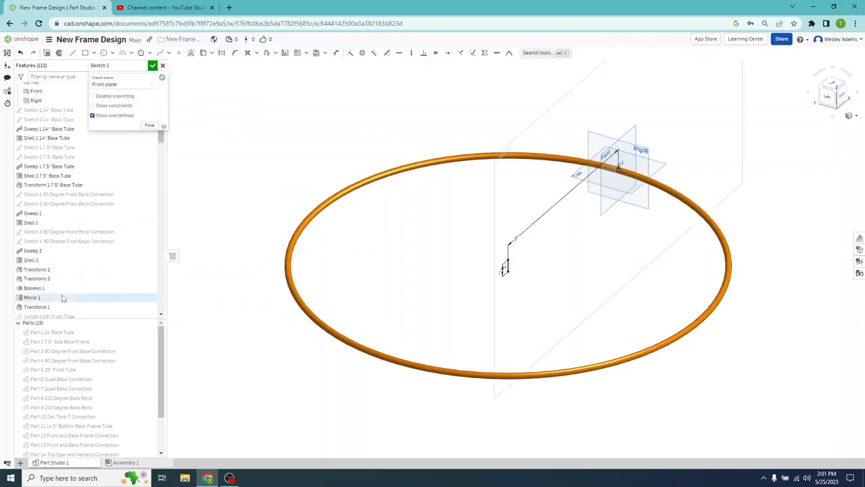
pyautogui.click(831, 96)
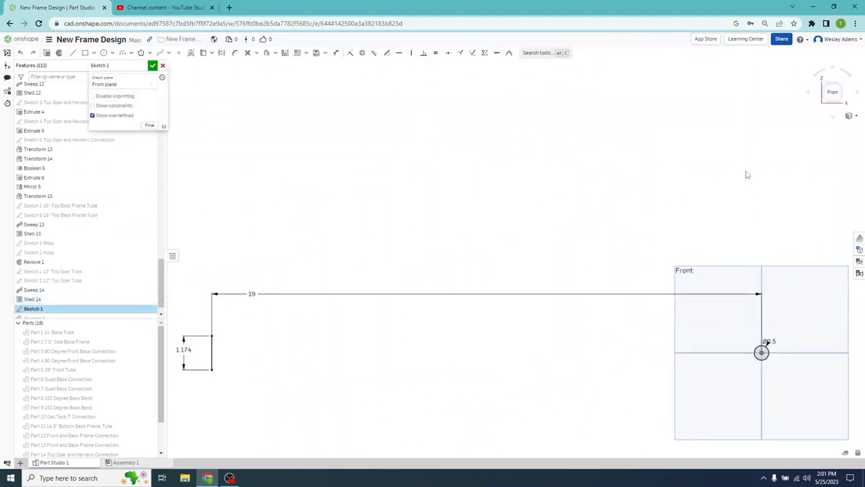
pyautogui.moveTo(577, 265)
pyautogui.mouseDown(button='middle')
pyautogui.moveTo(350, 139)
pyautogui.moveTo(140, 129)
pyautogui.moveTo(330, 219)
pyautogui.moveTo(356, 192)
pyautogui.mouseUp(button='middle')
pyautogui.scroll(1, 203, 176)
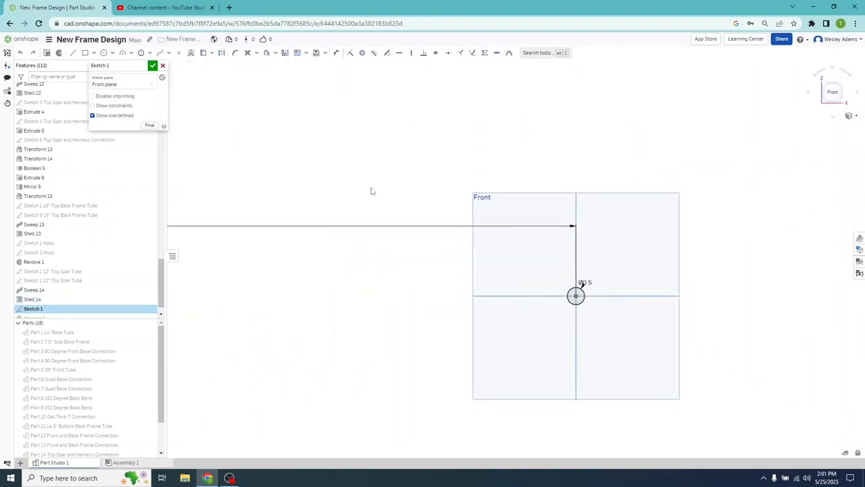
pyautogui.scroll(2, 378, 190)
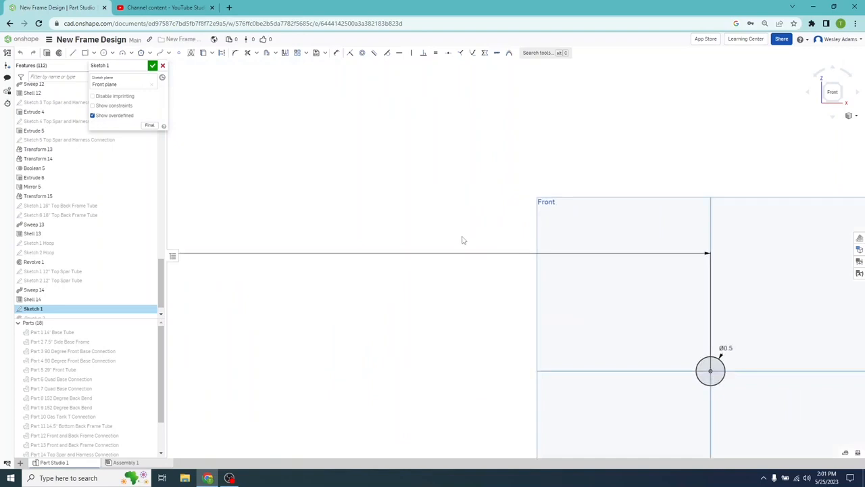
pyautogui.moveTo(463, 239)
pyautogui.mouseDown(button='middle')
pyautogui.moveTo(369, 176)
pyautogui.moveTo(284, 148)
pyautogui.mouseUp(button='middle')
pyautogui.scroll(1, 285, 148)
pyautogui.click(104, 54)
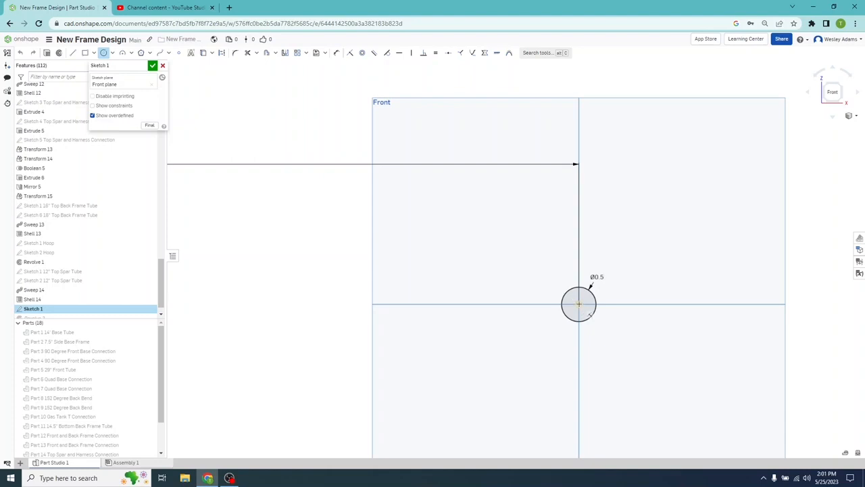
pyautogui.click(579, 303)
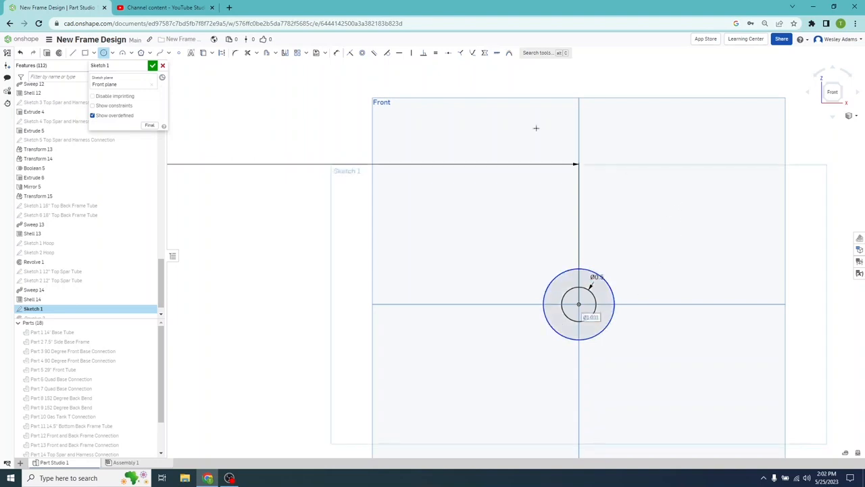
# - Set the outer circle's diameter to 1 and finish editing the sketch
pyautogui.click(336, 54)
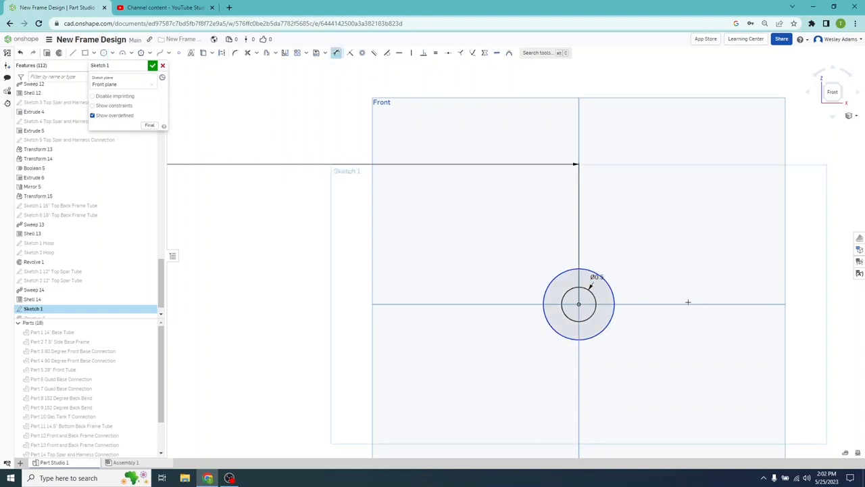
pyautogui.click(613, 288)
pyautogui.click(652, 261)
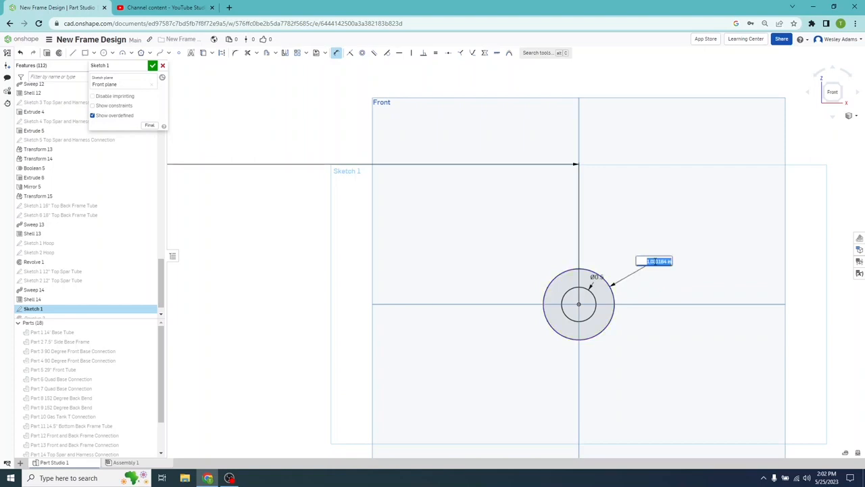
pyautogui.write('1.031')
pyautogui.press('Return')
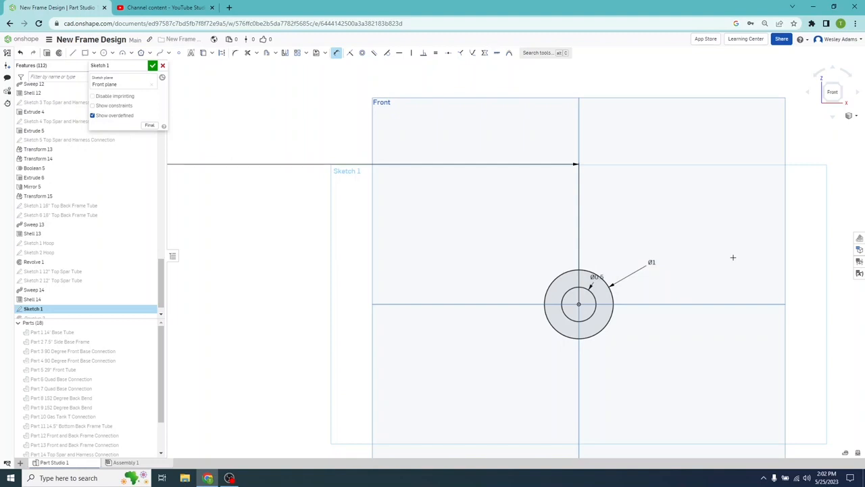
pyautogui.click(152, 65)
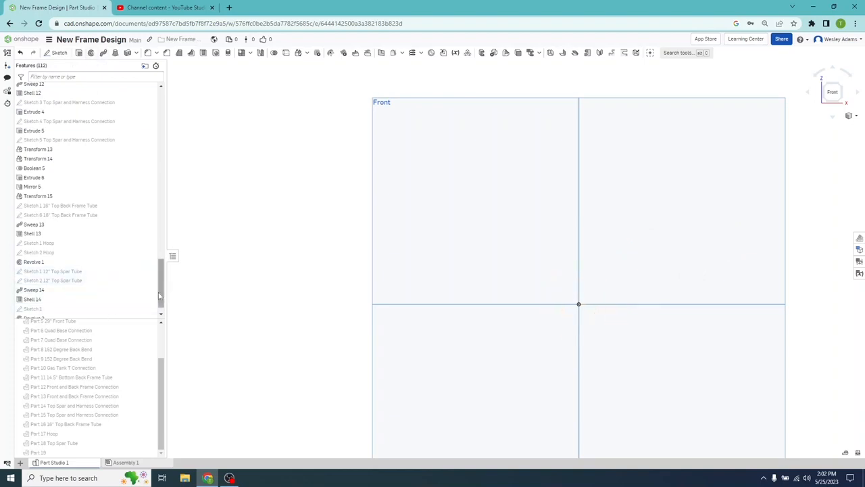
# - Make the hidden Sketch 1 visible in the part studio
pyautogui.scroll(-1, 109, 284)
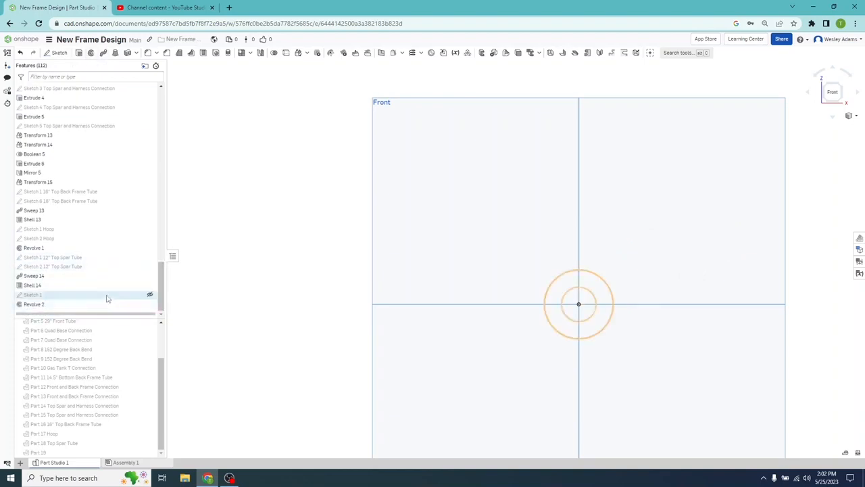
pyautogui.click(149, 295)
pyautogui.click(150, 295)
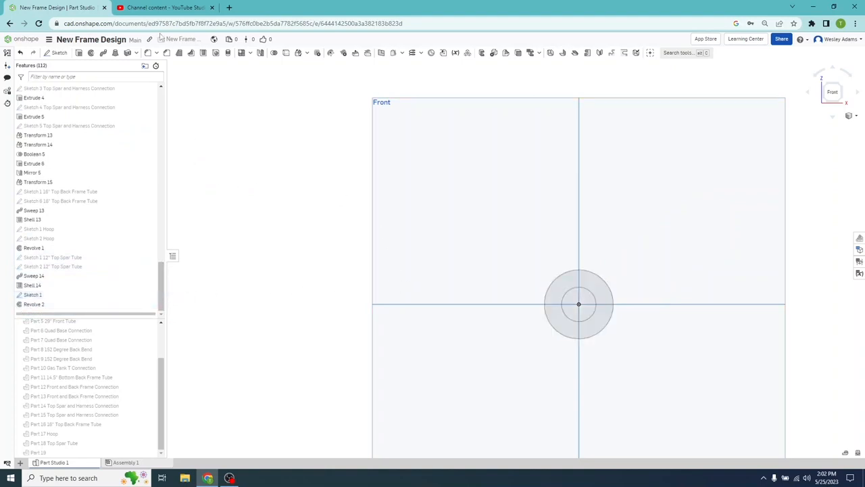
# - Revolve the ring region between Sketch 1's two circles as a new solid about the sketch's short vertical axis line
pyautogui.click(91, 53)
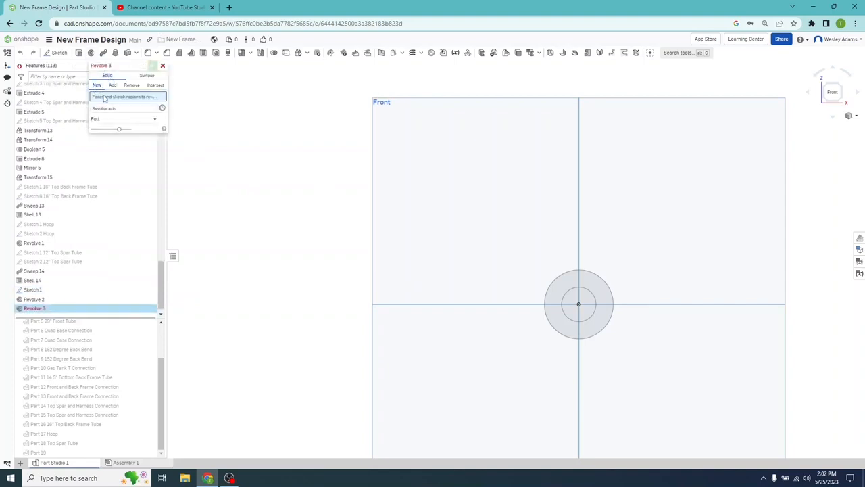
pyautogui.click(605, 288)
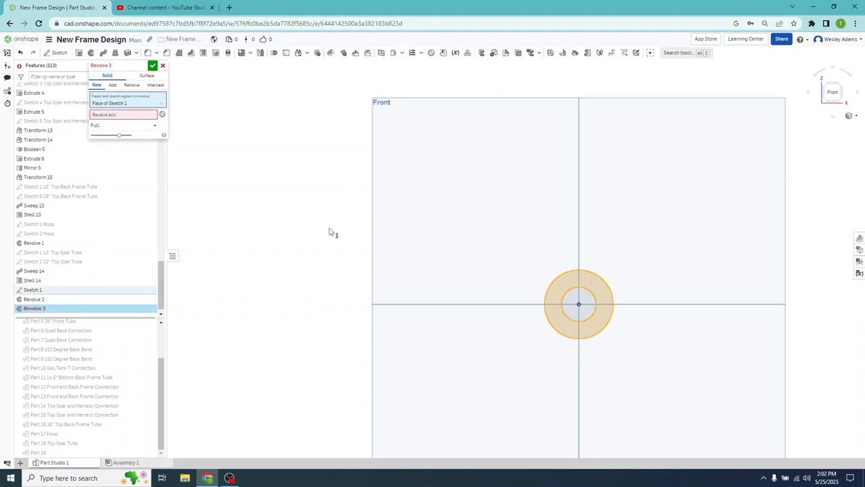
pyautogui.scroll(2, 321, 231)
pyautogui.scroll(-4, 320, 230)
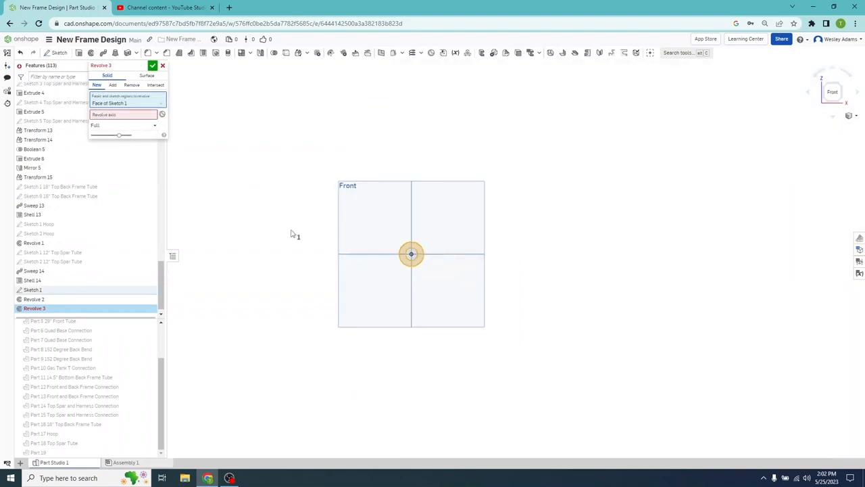
pyautogui.moveTo(291, 233)
pyautogui.mouseDown(button='right')
pyautogui.moveTo(332, 234)
pyautogui.moveTo(292, 234)
pyautogui.mouseUp(button='right')
pyautogui.scroll(-5, 448, 192)
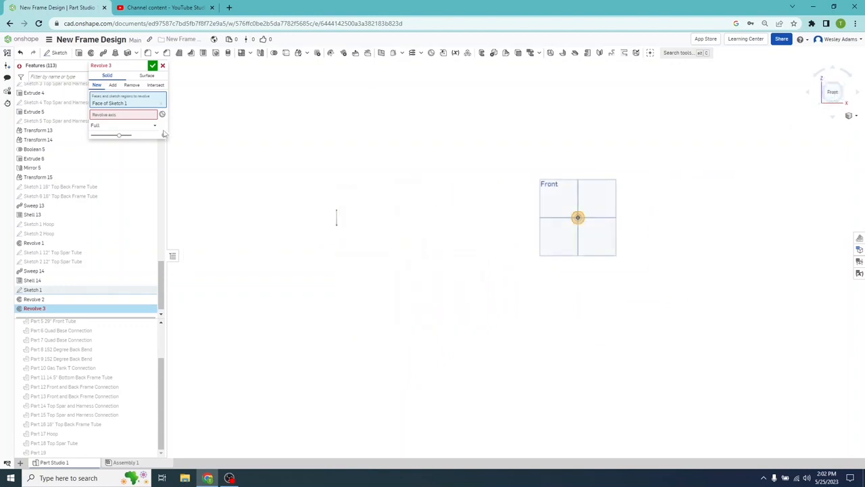
pyautogui.click(118, 115)
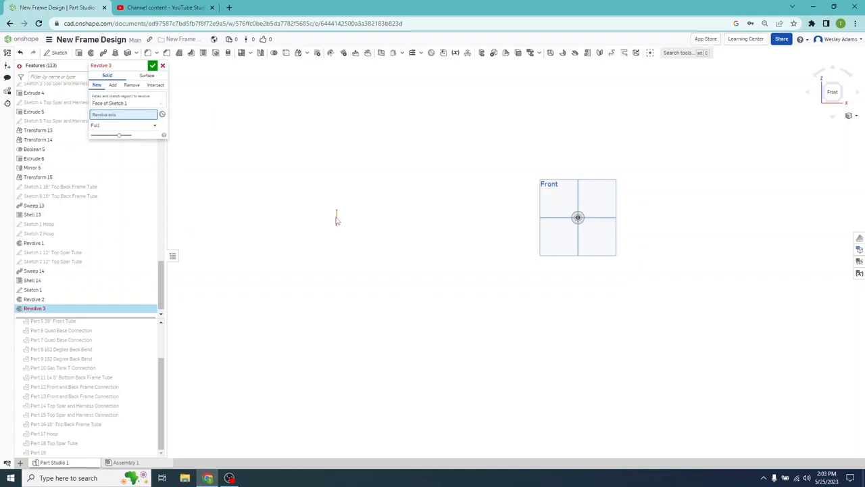
pyautogui.click(336, 218)
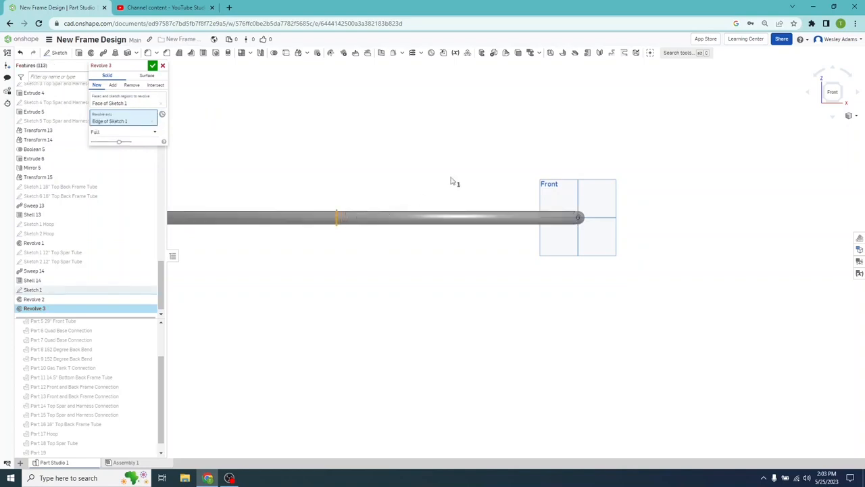
# - Limit the revolve to one direction with an angle of 12 degrees and accept the feature
pyautogui.hotkey('shift', '7')
pyautogui.click(133, 133)
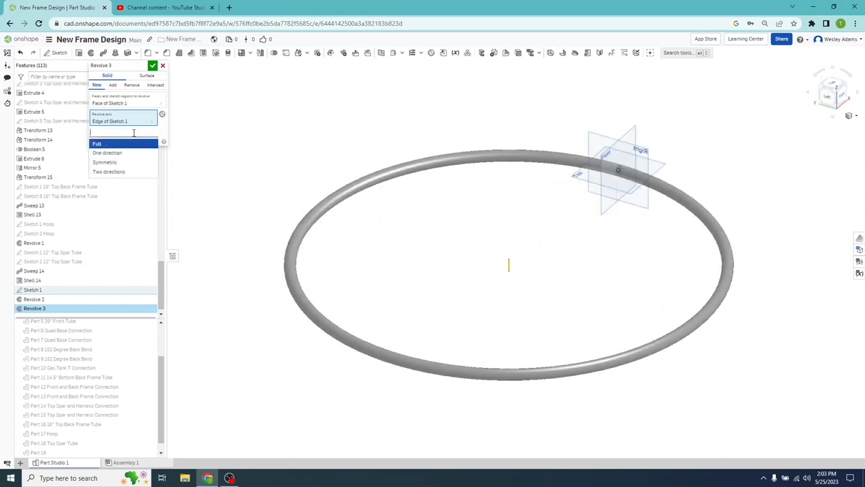
pyautogui.click(133, 153)
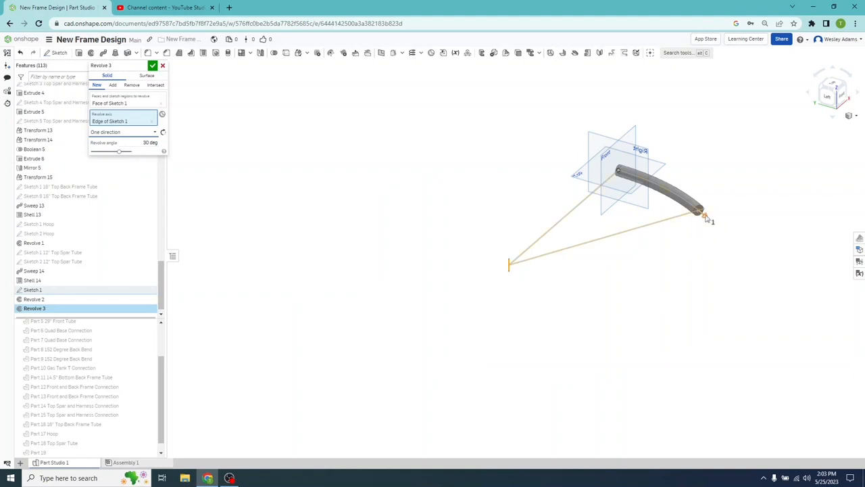
pyautogui.moveTo(705, 218); pyautogui.dragTo(682, 183)
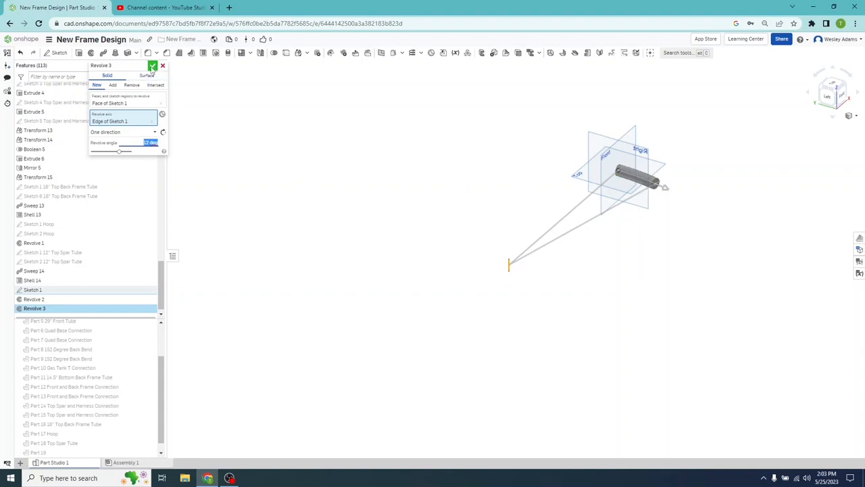
pyautogui.click(152, 69)
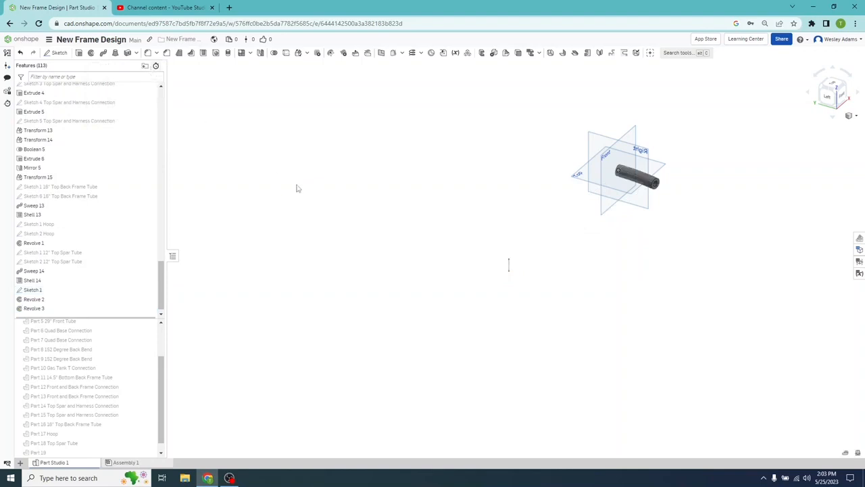
# - Discard the started shell feature and inspect the short curved tube from several angles, including the front
pyautogui.moveTo(296, 186); pyautogui.dragTo(380, 195, button='right')
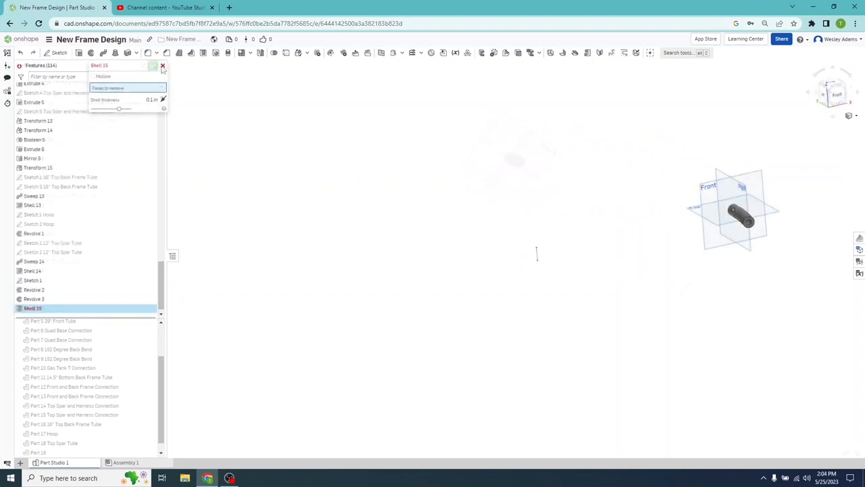
pyautogui.click(162, 66)
pyautogui.moveTo(269, 212); pyautogui.dragTo(332, 246, button='right')
pyautogui.moveTo(423, 220); pyautogui.dragTo(457, 239, button='right')
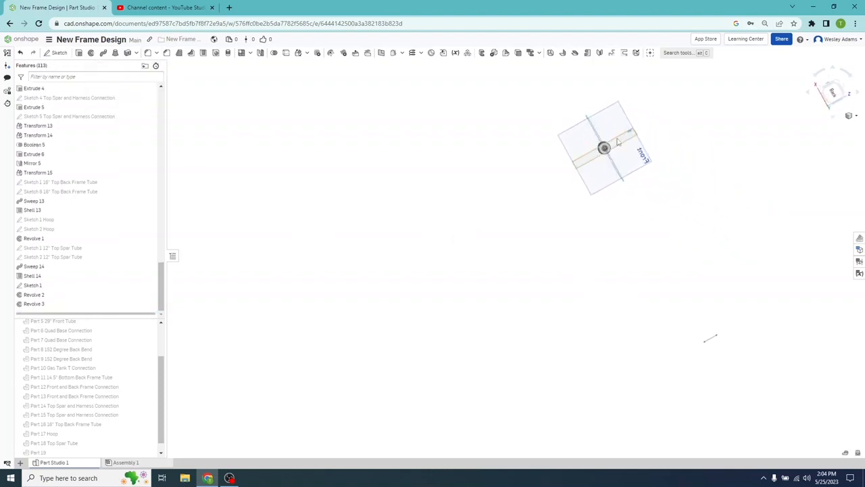
pyautogui.hotkey('shift', '1')
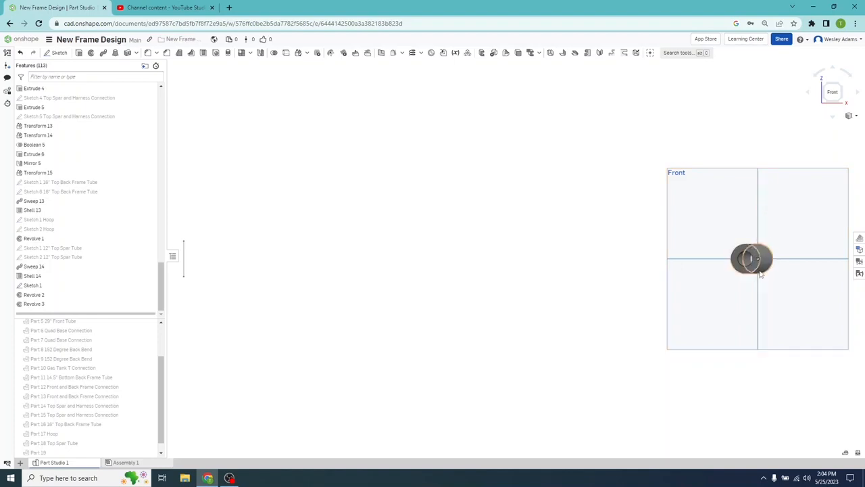
pyautogui.scroll(-1, 162, 388)
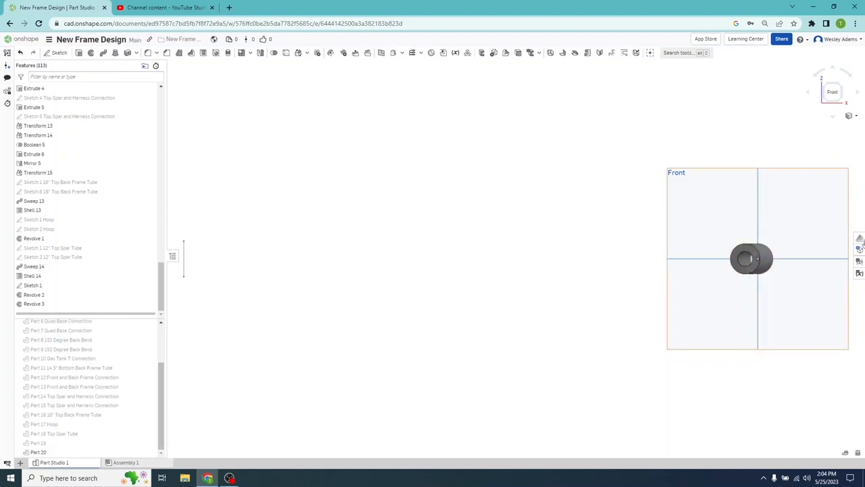
# - Hide the short curved tube and sketch a circle about 1.15 in diameter on the Right plane, centred on the origin
pyautogui.hotkey('shift', '4')
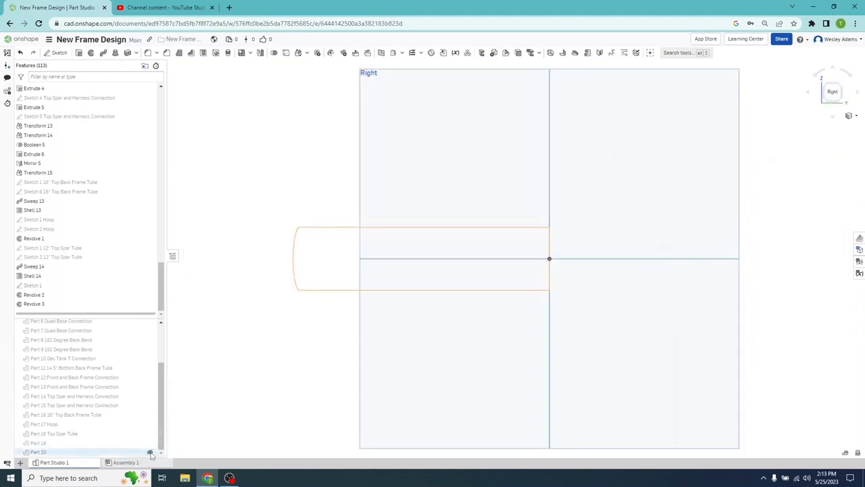
pyautogui.click(150, 452)
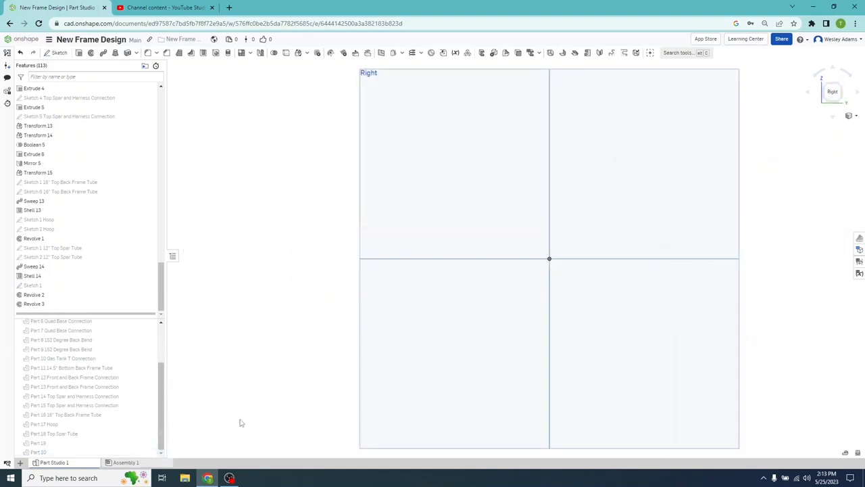
pyautogui.click(56, 53)
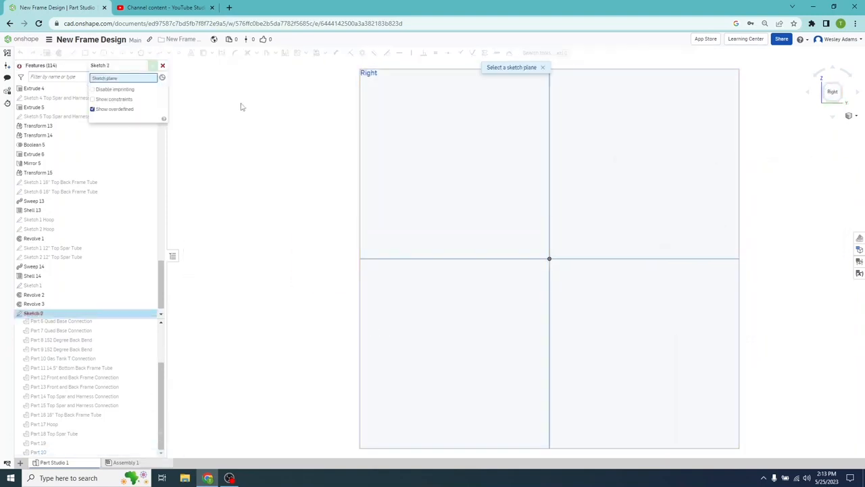
pyautogui.click(445, 120)
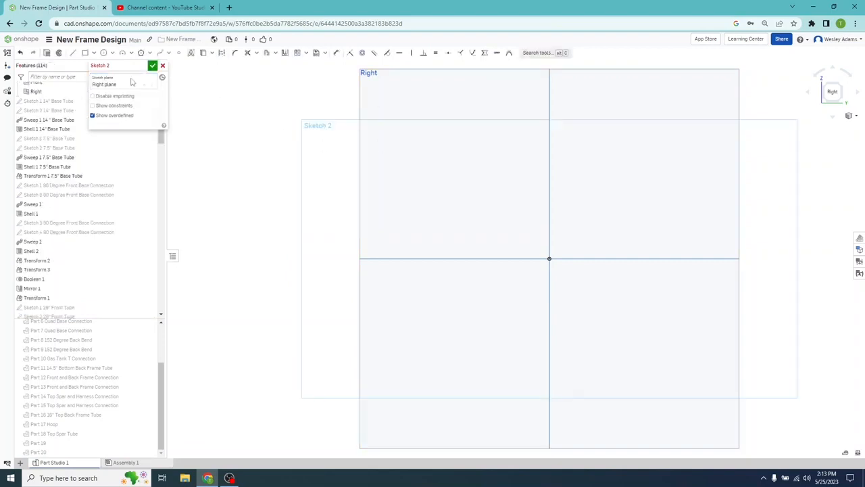
pyautogui.click(105, 55)
pyautogui.click(549, 258)
pyautogui.click(577, 276)
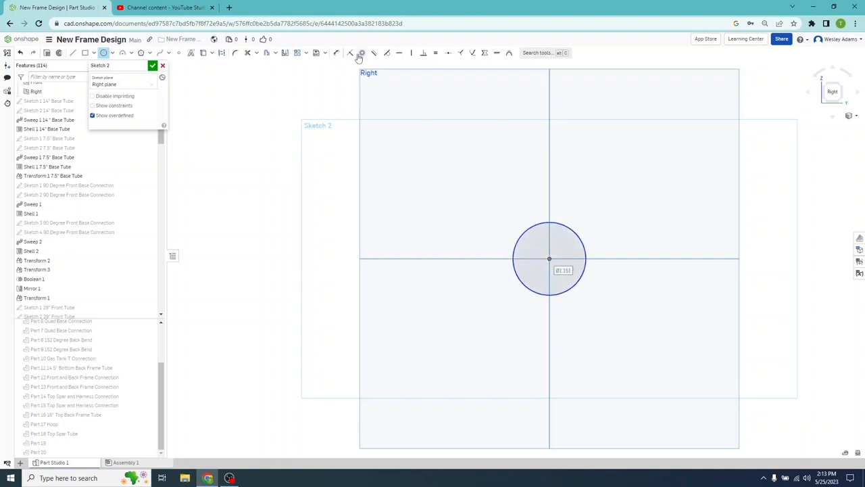
# - Dimension the circle's diameter to 1 in and finish the sketch
pyautogui.click(336, 52)
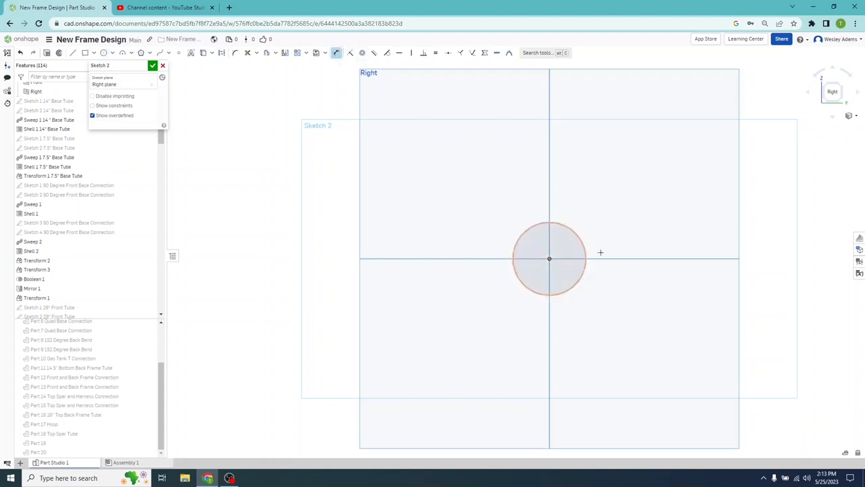
pyautogui.click(572, 229)
pyautogui.click(616, 168)
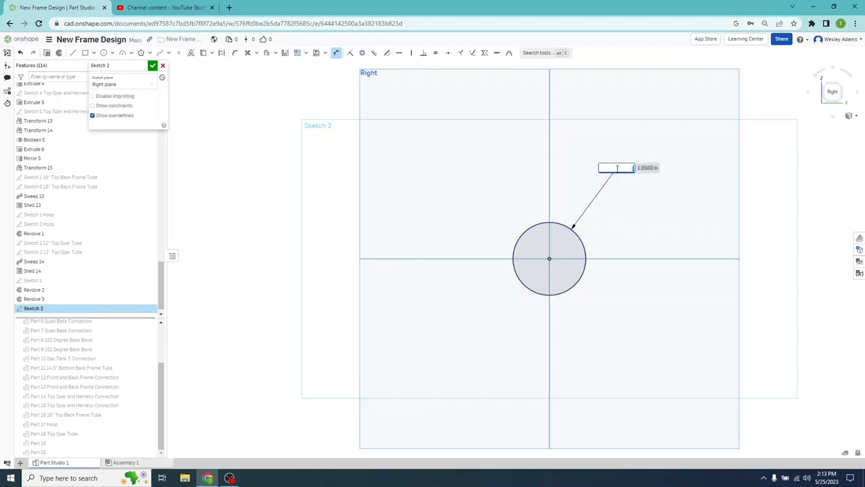
pyautogui.write('1')
pyautogui.press('Return')
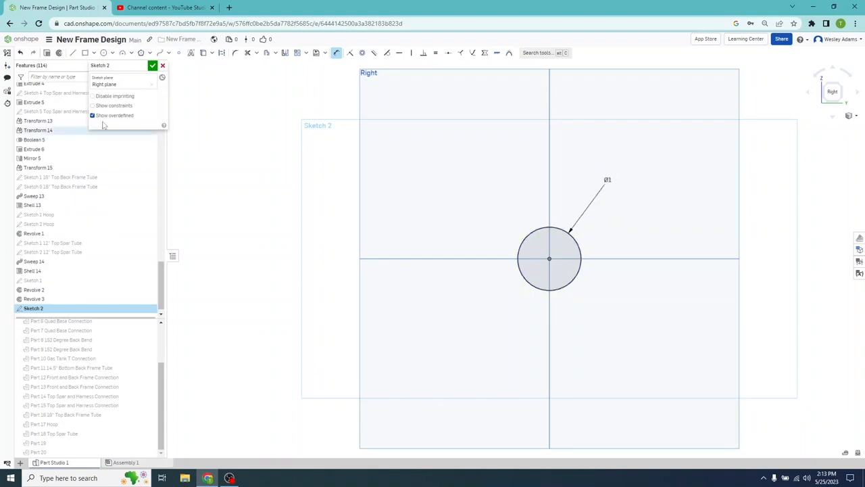
pyautogui.click(153, 65)
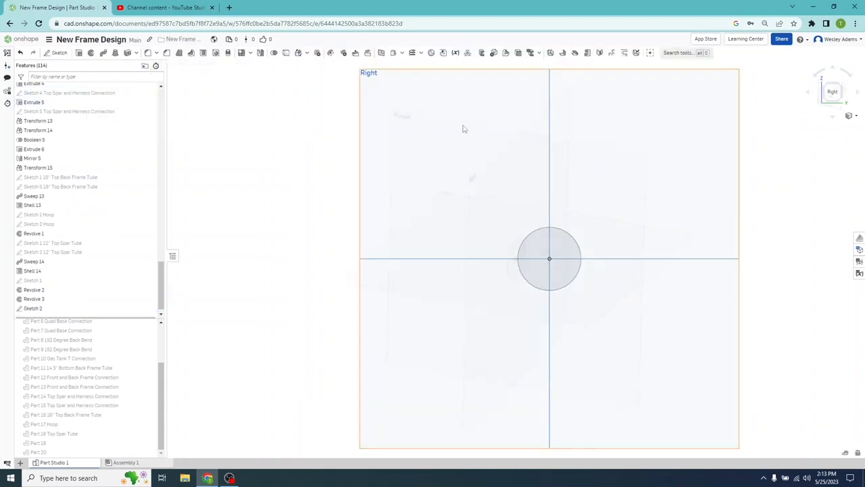
# - Sketch a horizontal line about 1.67 in long on the Top plane, running from the origin in the negative X direction
pyautogui.hotkey('shift', '7')
pyautogui.hotkey('shift', '5')
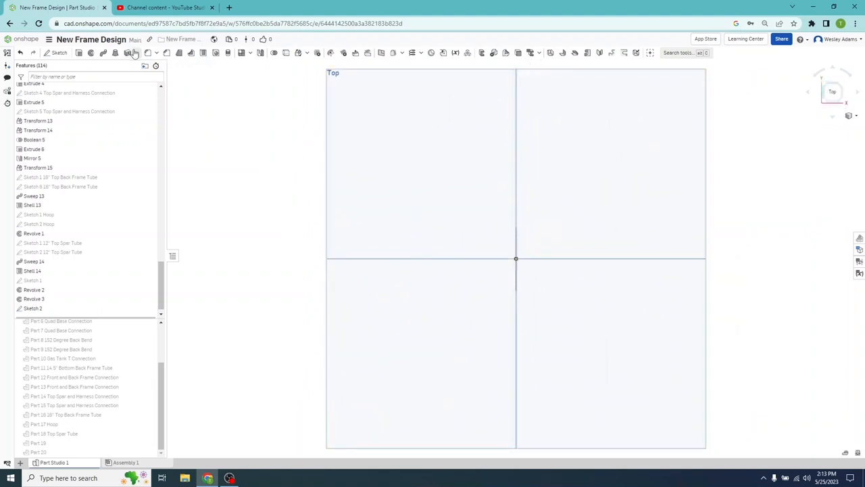
pyautogui.click(50, 54)
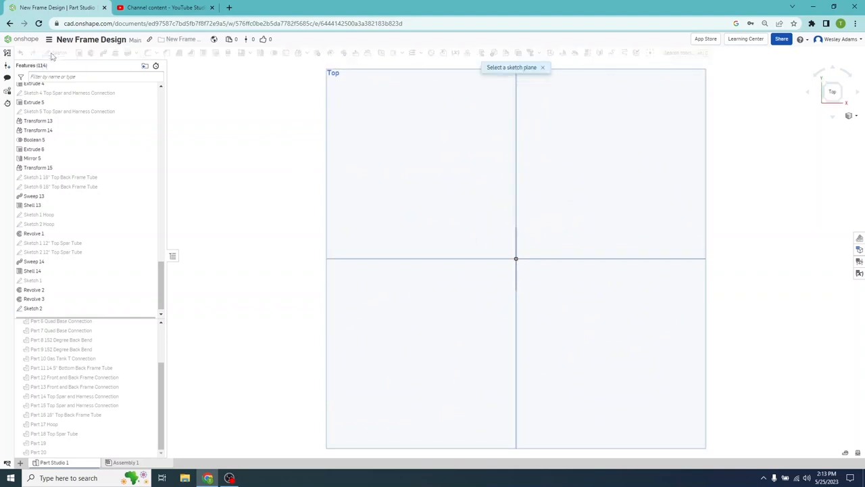
pyautogui.click(360, 110)
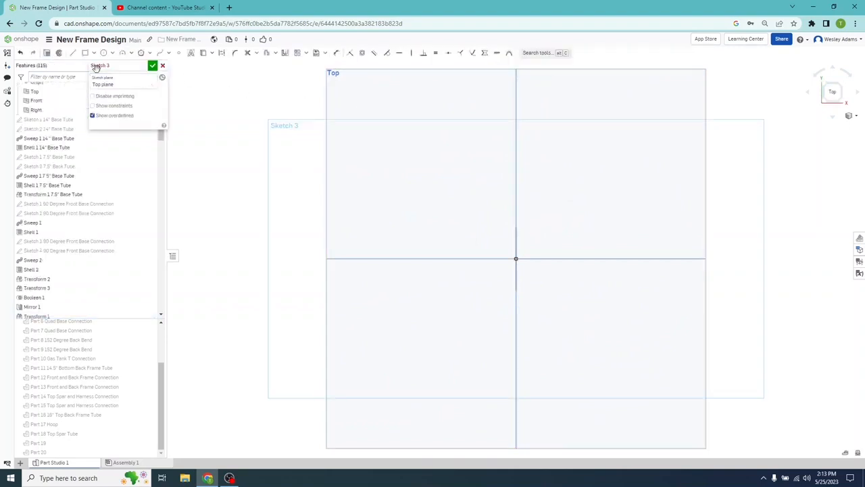
pyautogui.click(515, 259)
pyautogui.click(410, 258)
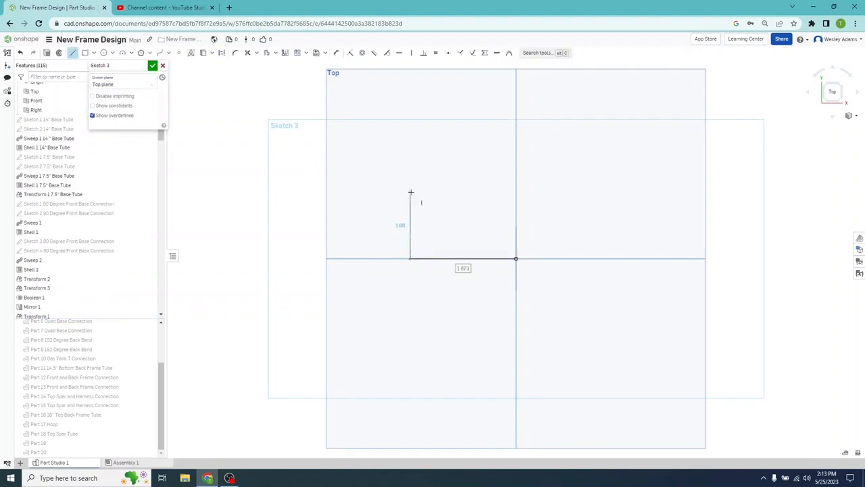
pyautogui.press('Escape')
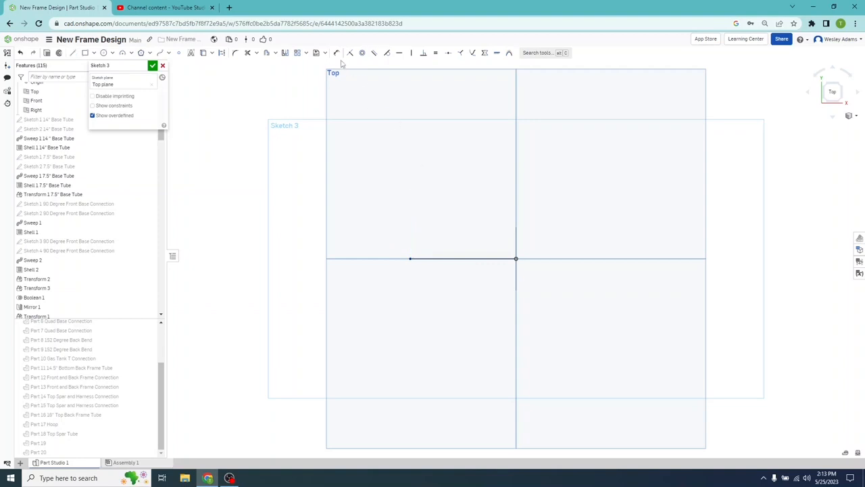
# - Dimension the horizontal line's length to 2 in and close the sketch
pyautogui.click(336, 53)
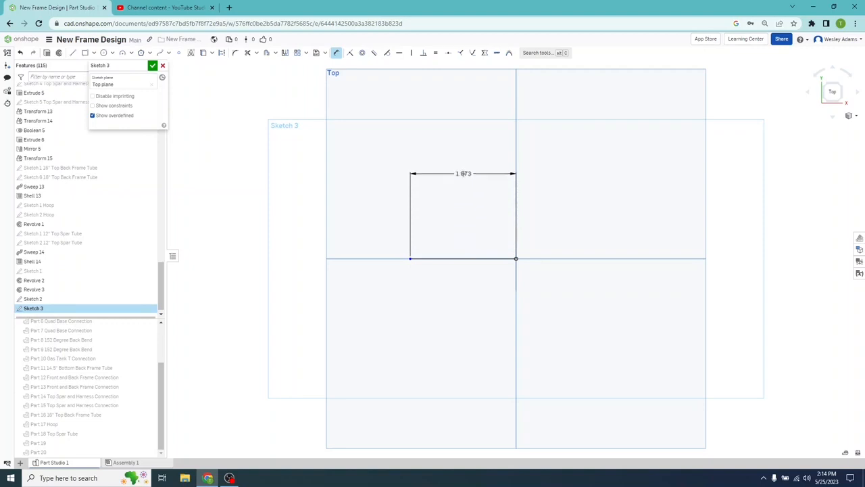
pyautogui.click(464, 173)
pyautogui.write('2')
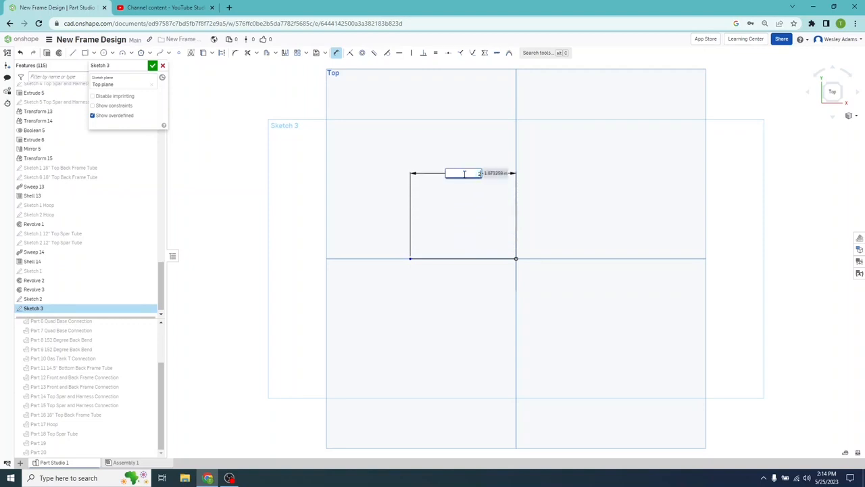
pyautogui.press('Return')
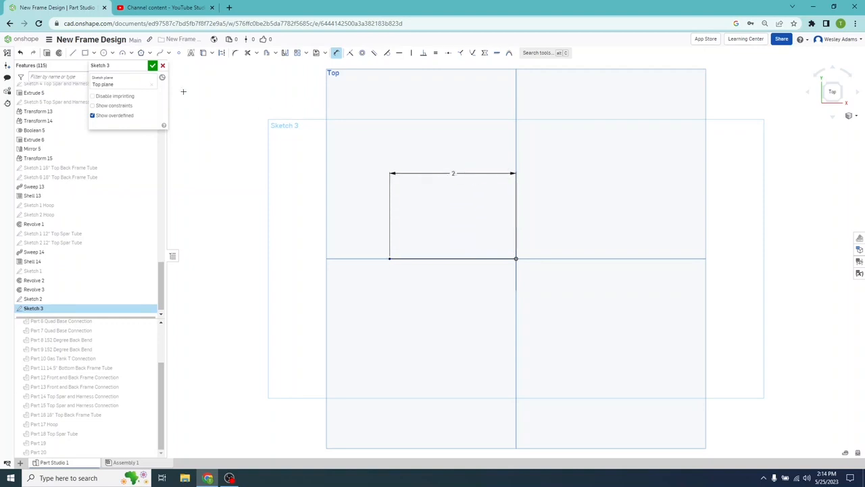
pyautogui.click(162, 66)
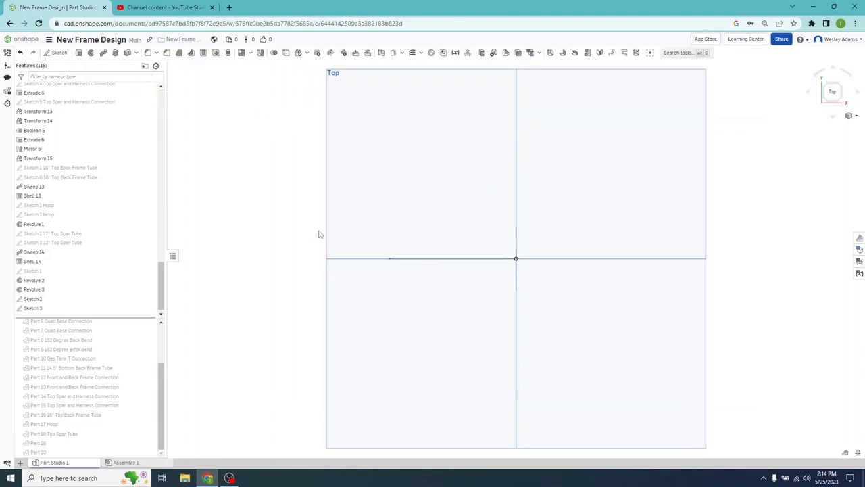
# - Sweep the 1 in circle along the 2 in line to create a solid cylinder as a new part
pyautogui.click(827, 82)
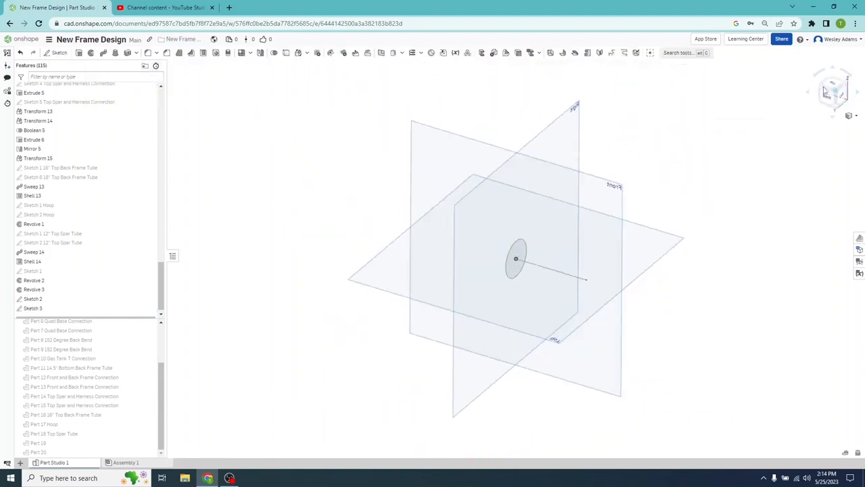
pyautogui.click(103, 54)
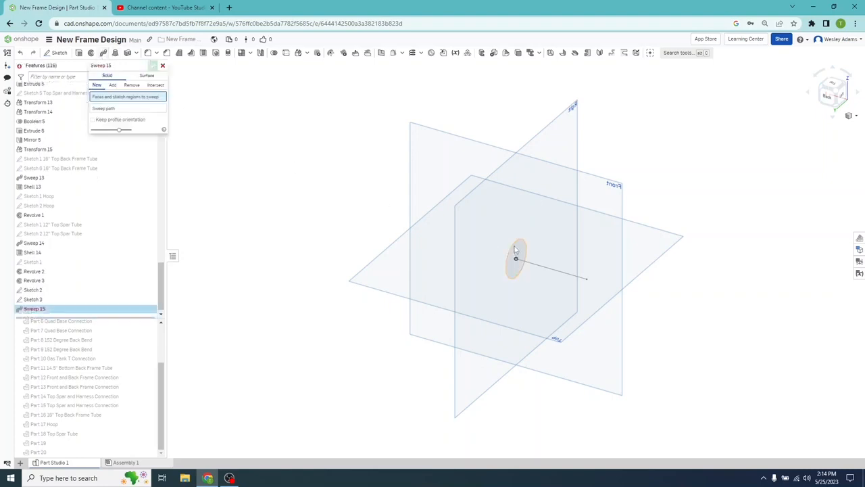
pyautogui.click(515, 251)
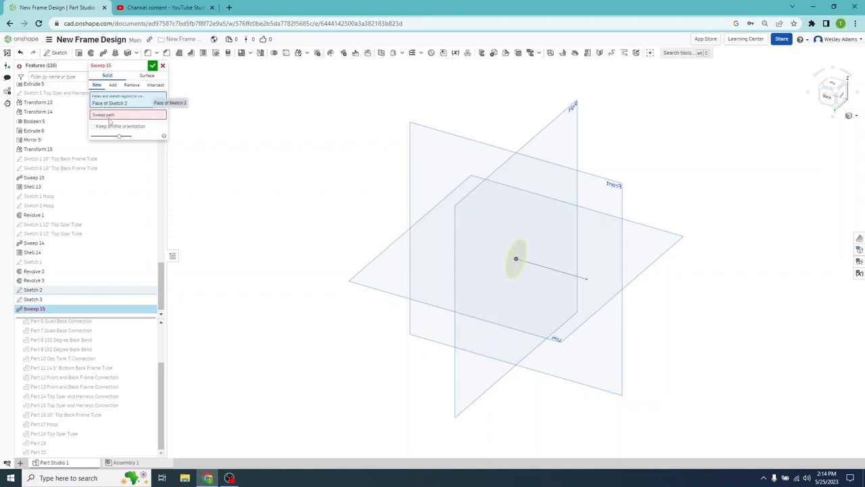
pyautogui.click(108, 116)
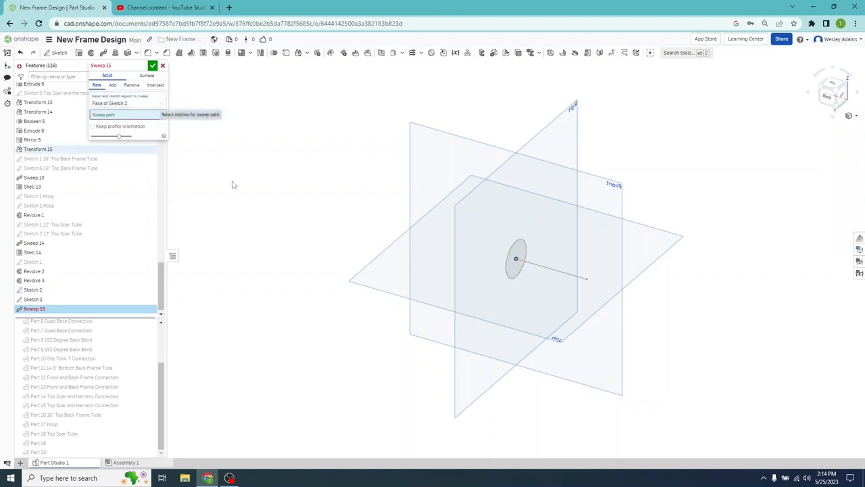
pyautogui.click(550, 275)
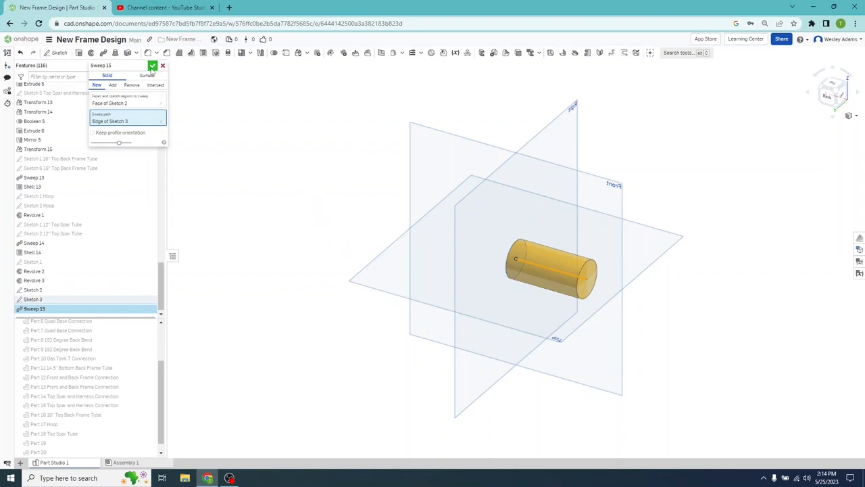
pyautogui.click(152, 66)
# - Shell the swept cylinder with a 0.238 in wall thickness, removing both end faces
pyautogui.click(204, 52)
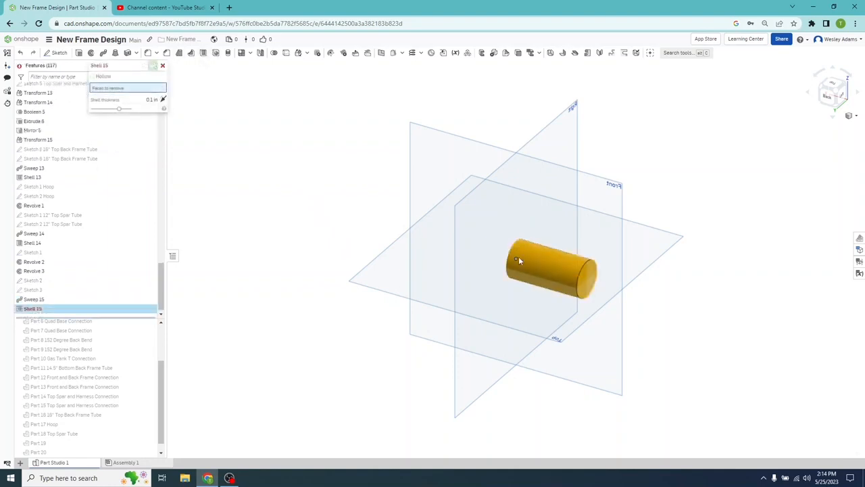
pyautogui.click(585, 277)
pyautogui.moveTo(290, 241); pyautogui.dragTo(518, 271, button='right')
pyautogui.click(538, 262)
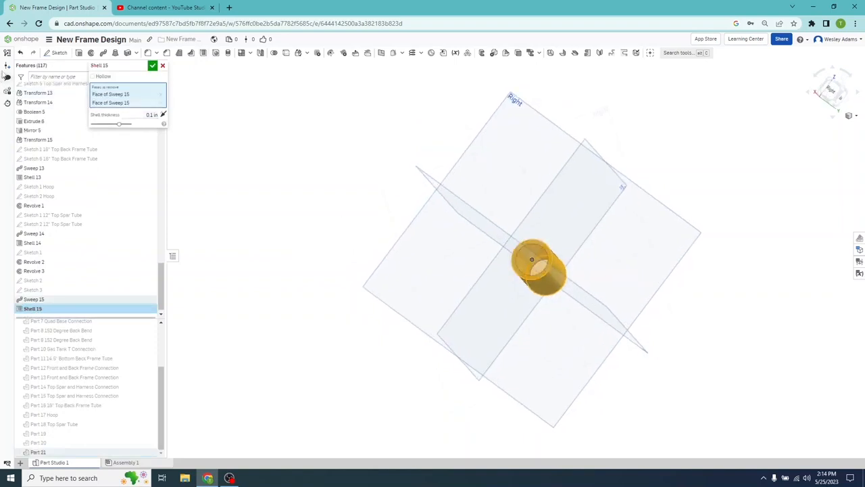
pyautogui.click(156, 115)
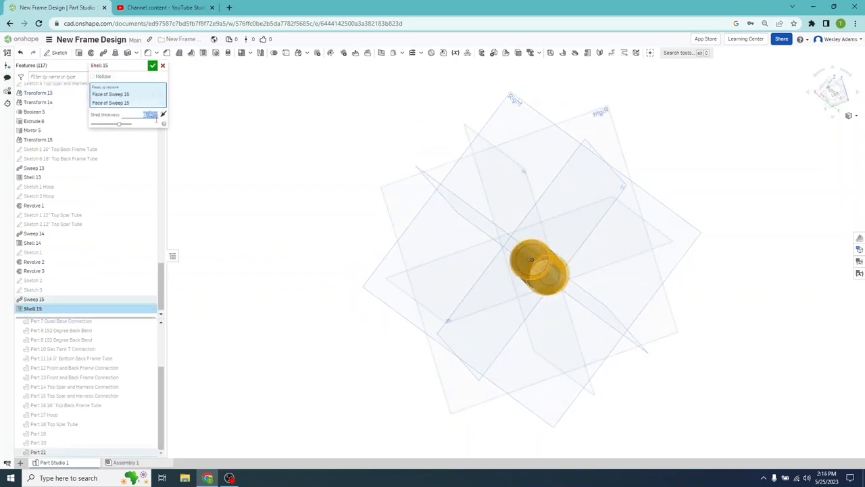
pyautogui.write('.238')
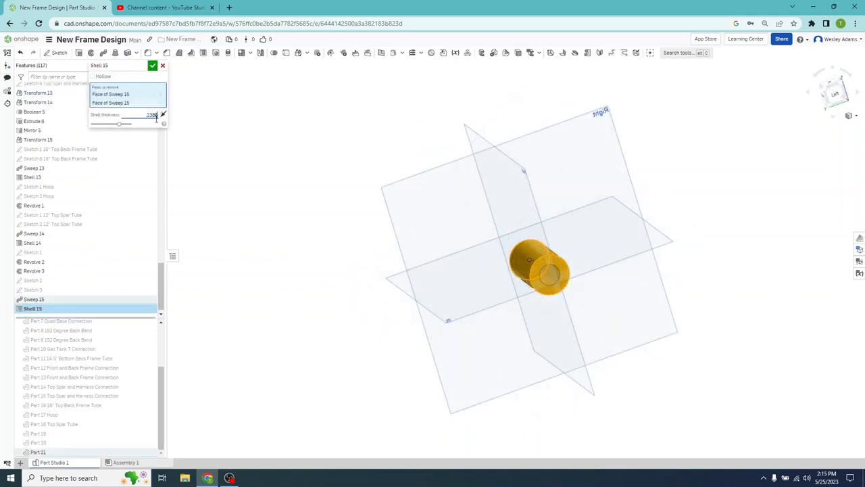
pyautogui.press('Return')
pyautogui.click(153, 66)
pyautogui.moveTo(508, 290); pyautogui.dragTo(408, 272, button='right')
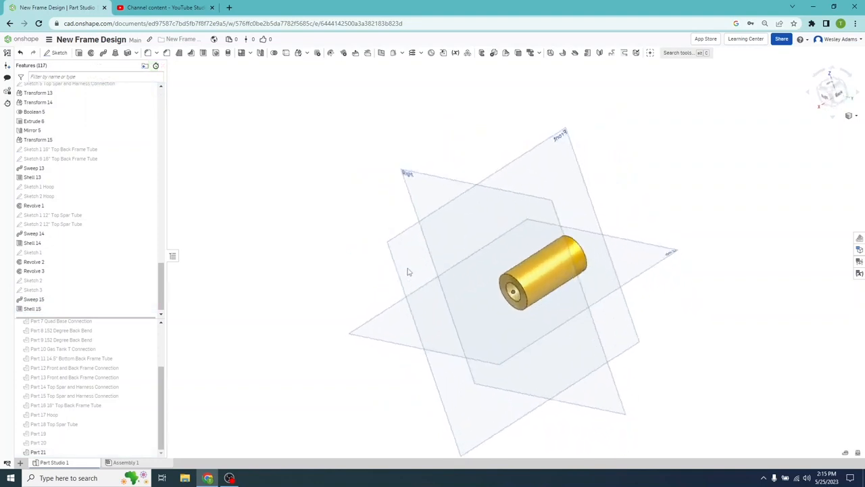
# - Show the short curved tube and rotate the shelled cylinder 30 degrees about a mate connector on the Front plane's normal at the origin
pyautogui.click(150, 442)
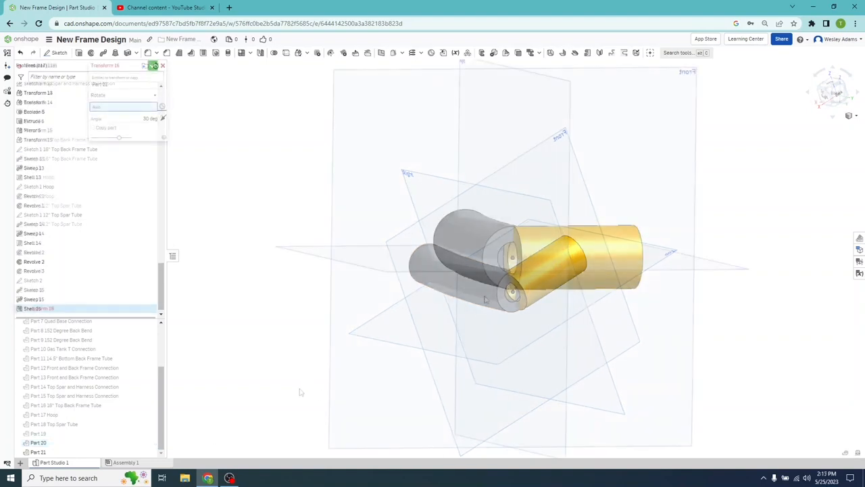
pyautogui.click(488, 262)
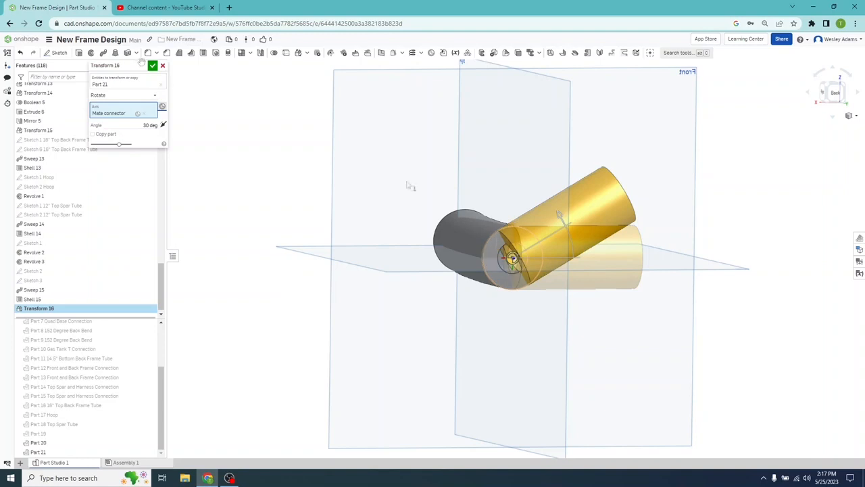
pyautogui.click(153, 66)
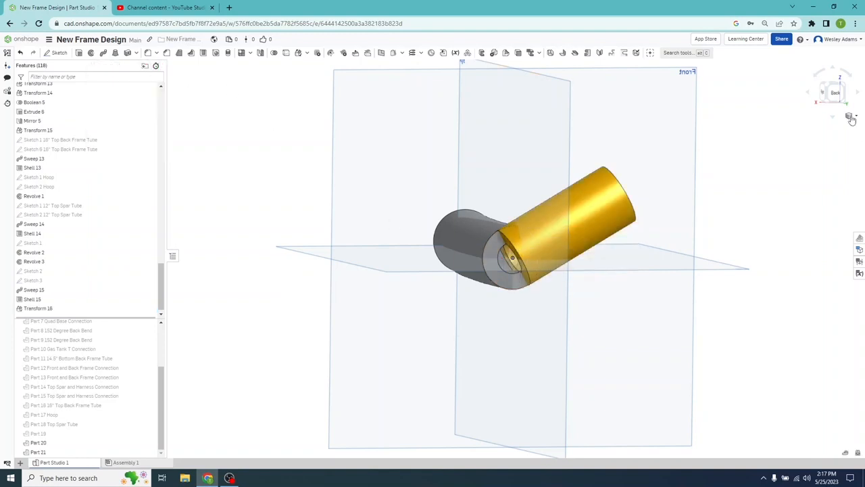
# - Unite the rotated cylinder and the short curved tube into one part with a Boolean union
pyautogui.click(845, 85)
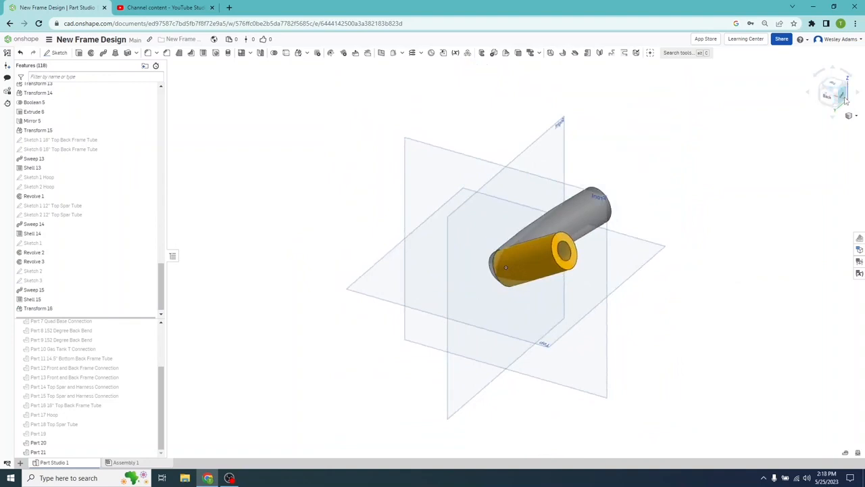
pyautogui.click(838, 90)
pyautogui.click(840, 88)
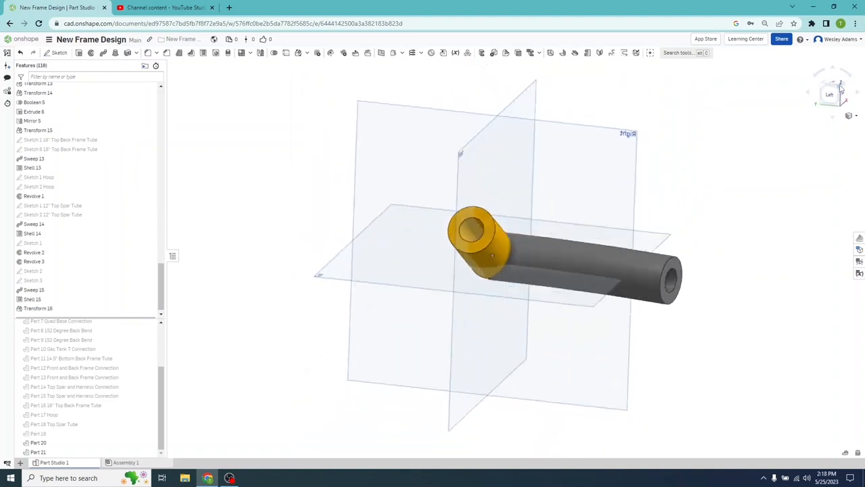
pyautogui.click(836, 85)
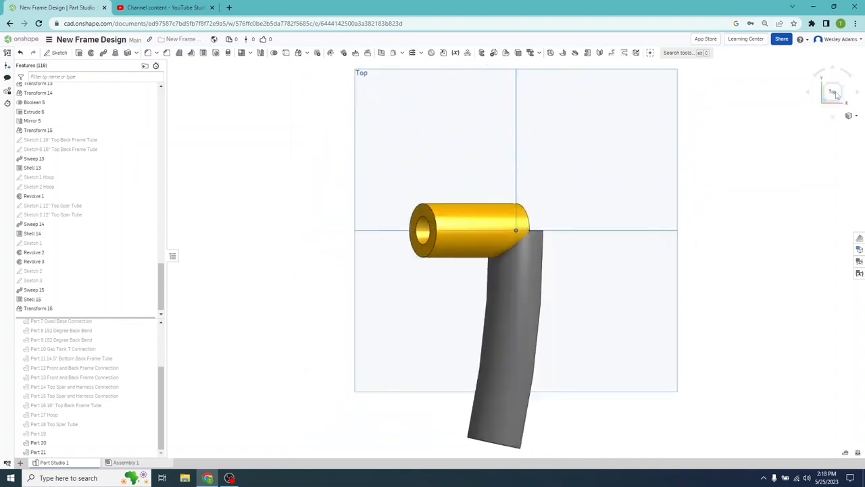
pyautogui.click(837, 95)
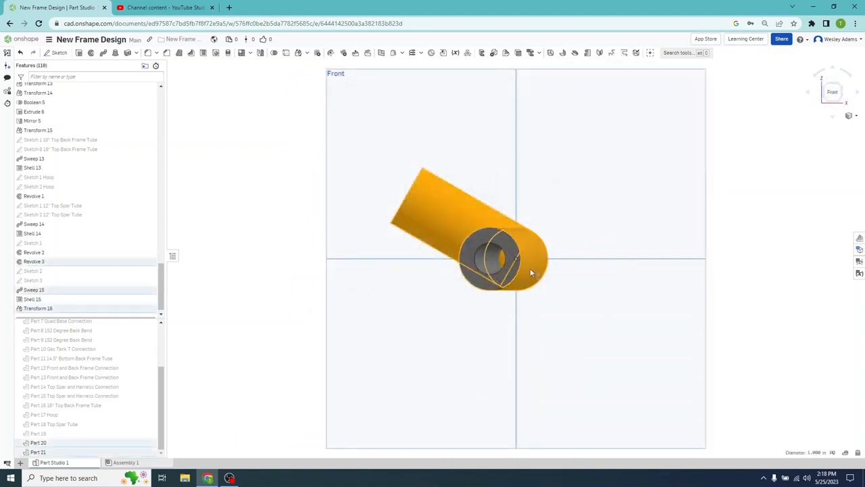
pyautogui.rightClick(129, 446)
pyautogui.click(174, 382)
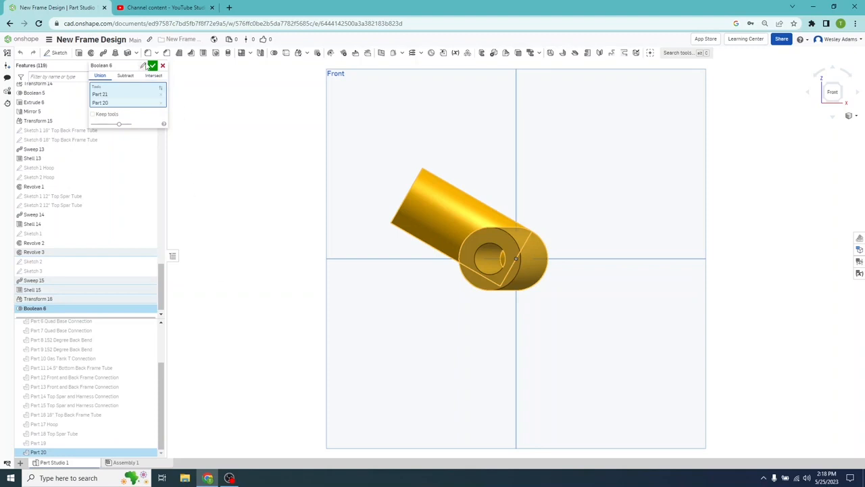
pyautogui.click(153, 65)
pyautogui.hotkey('shift', '7')
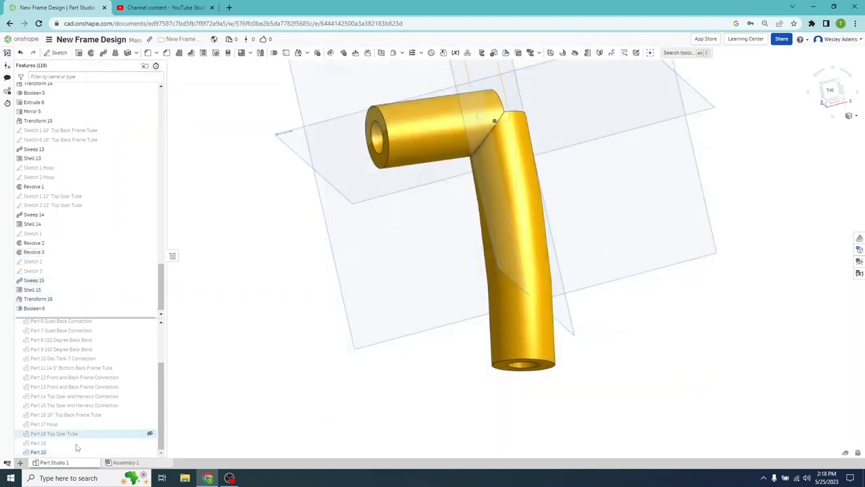
# - Insert the combined Part 20 into Assembly 1 at the top of the hoop and rotate it so its straight arm points downward
pyautogui.click(125, 462)
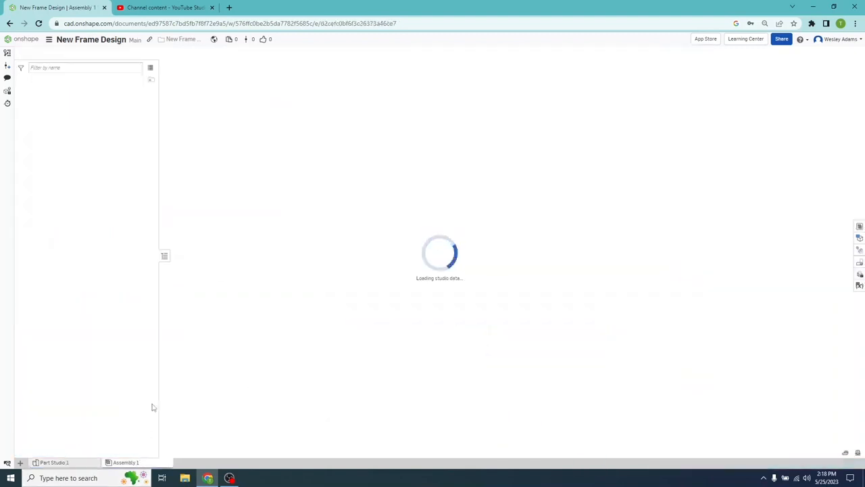
pyautogui.click(71, 52)
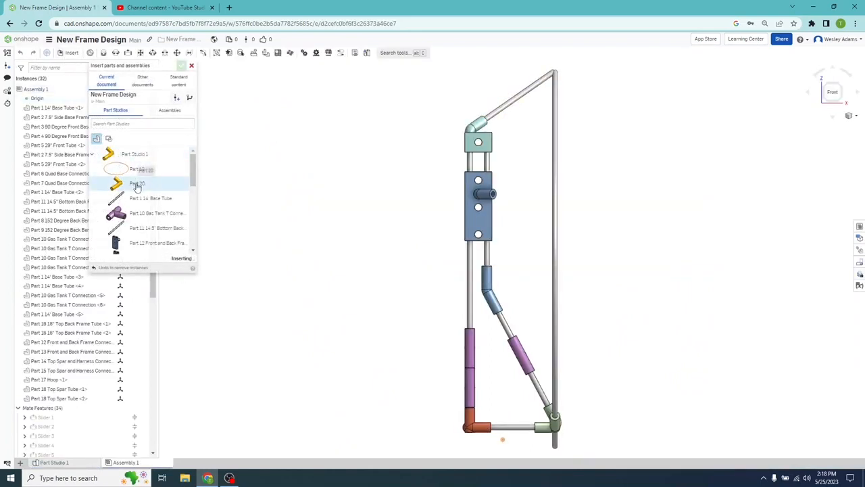
pyautogui.click(137, 183)
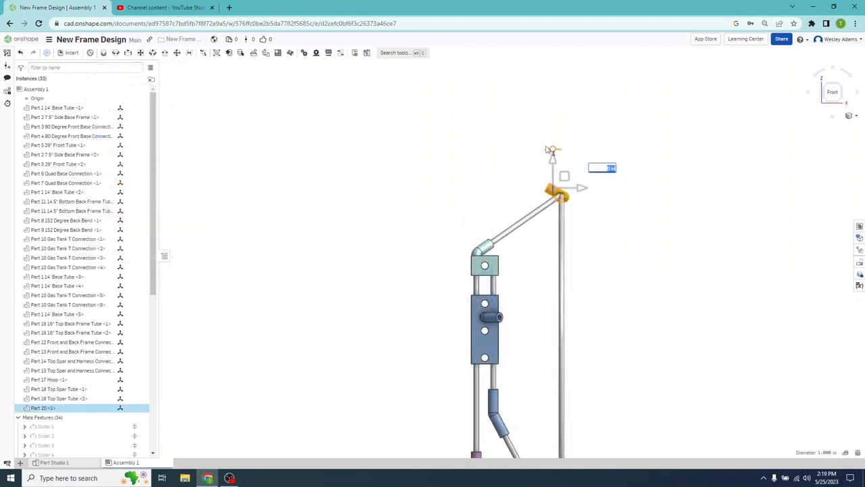
pyautogui.moveTo(546, 150); pyautogui.dragTo(506, 193)
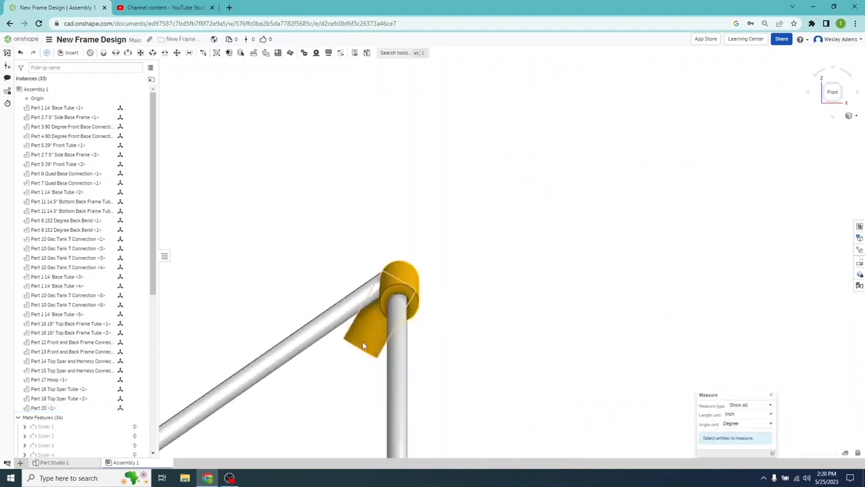
# - Measure the angles between the connection's straight arm and the top spar tube, and between the spar tube and the hoop
pyautogui.click(363, 345)
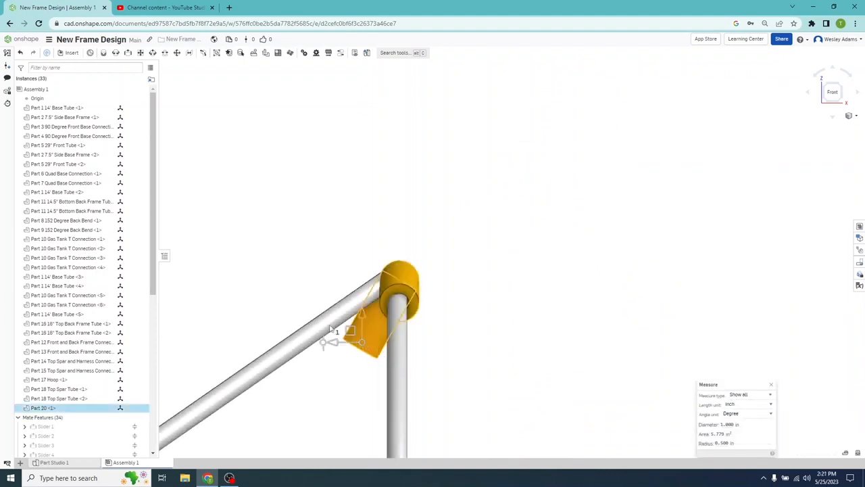
pyautogui.click(336, 326)
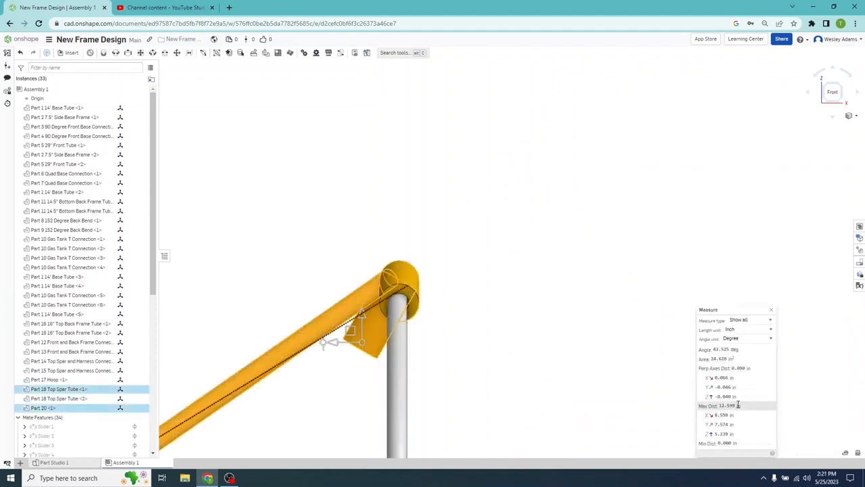
pyautogui.click(573, 377)
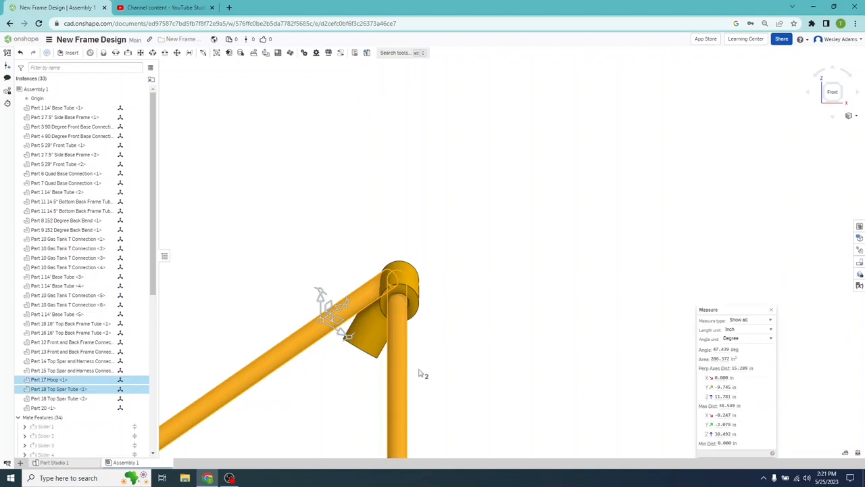
pyautogui.click(471, 351)
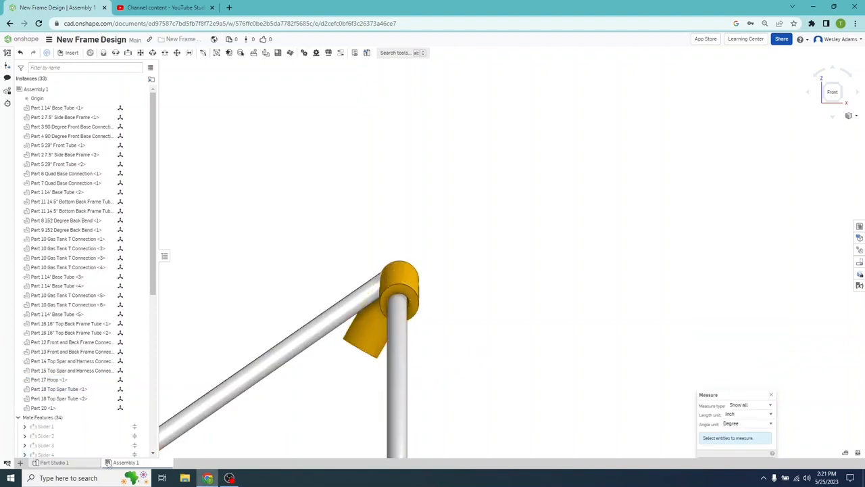
# - Return to Part Studio 1 and delete the Boolean 6 union feature
pyautogui.click(63, 463)
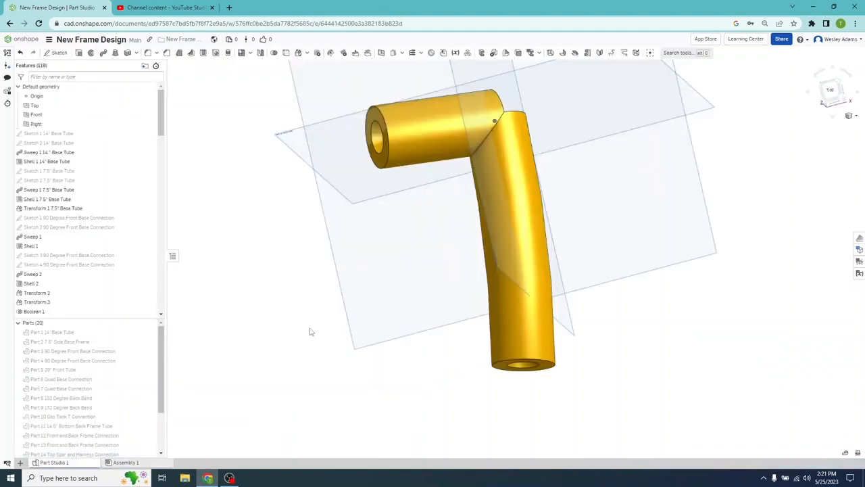
pyautogui.click(833, 103)
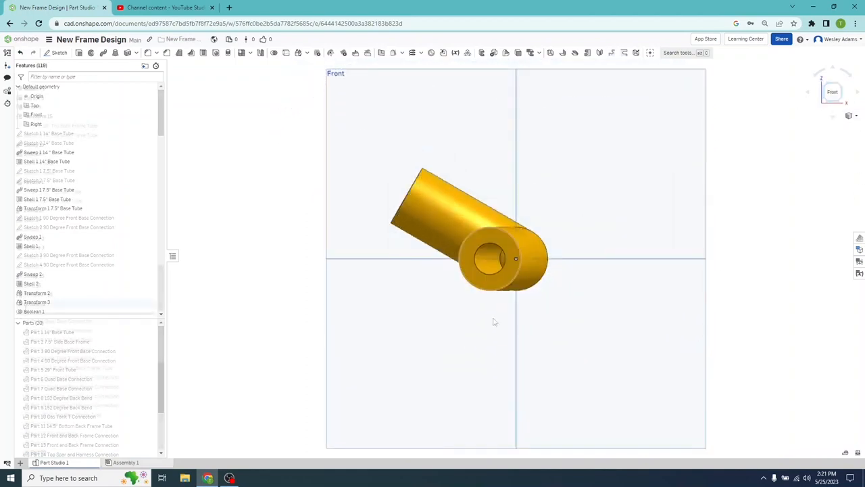
pyautogui.click(30, 304)
pyautogui.rightClick(32, 306)
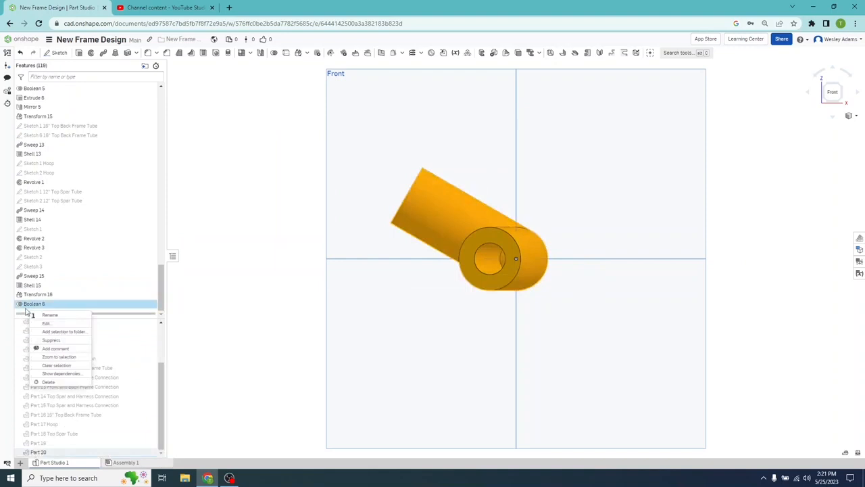
pyautogui.click(48, 383)
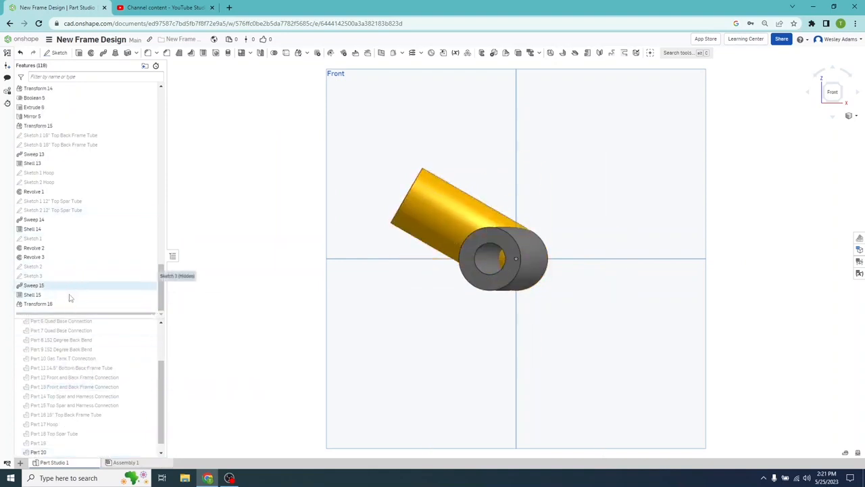
# - Edit Transform 16 and set the straight cylinder's rotation angle to 47.5 degrees
pyautogui.doubleClick(40, 303)
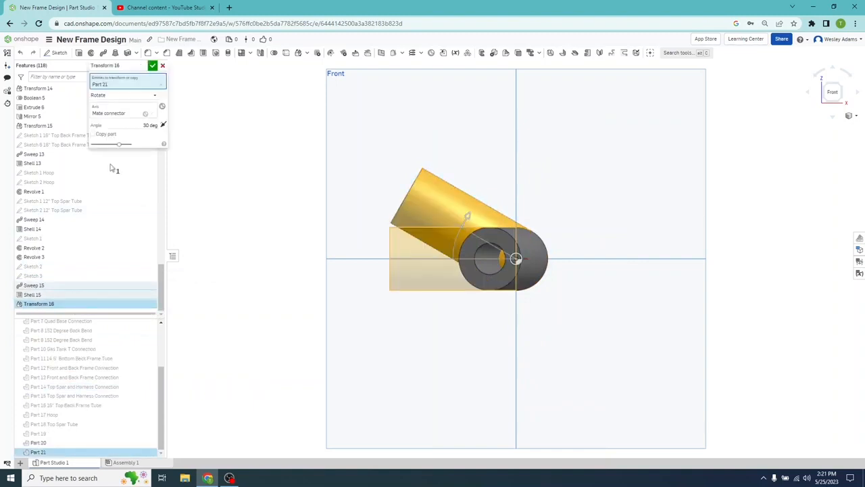
pyautogui.click(149, 125)
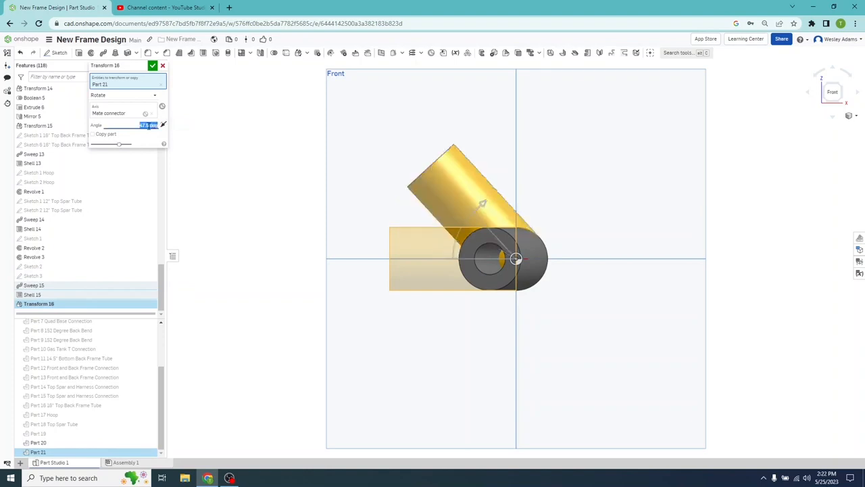
pyautogui.click(153, 65)
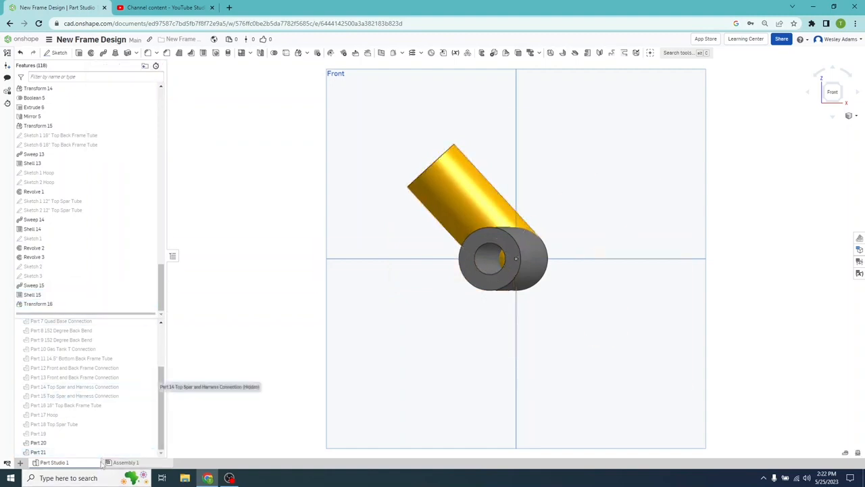
# - Join Part 20 and Part 21 into one body with a Boolean union
pyautogui.click(87, 443)
pyautogui.keyDown('shift'); pyautogui.click(87, 451); pyautogui.keyUp('shift')
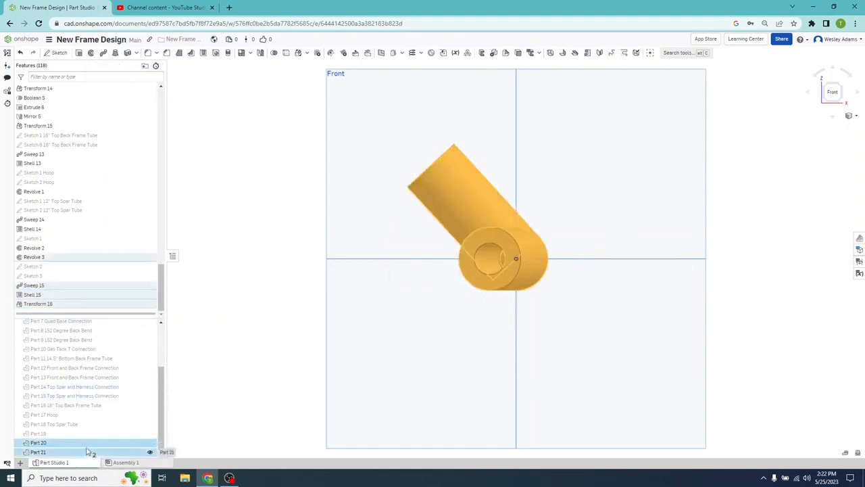
pyautogui.rightClick(88, 450)
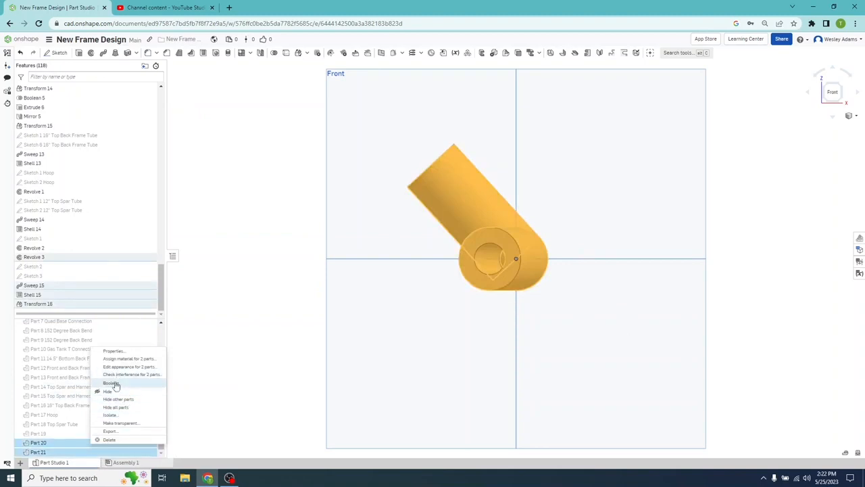
pyautogui.click(112, 383)
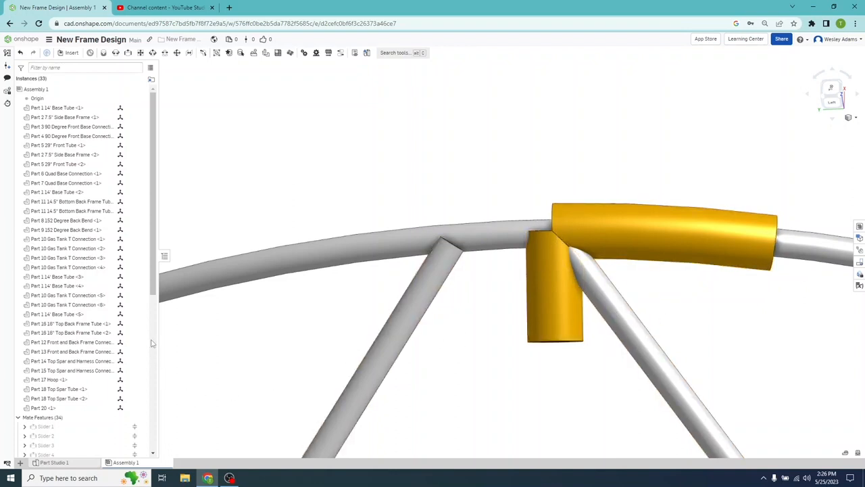
# - Check the part in Assembly 1, return to Part Studio 1 and delete the Boolean 6 union feature
pyautogui.click(54, 462)
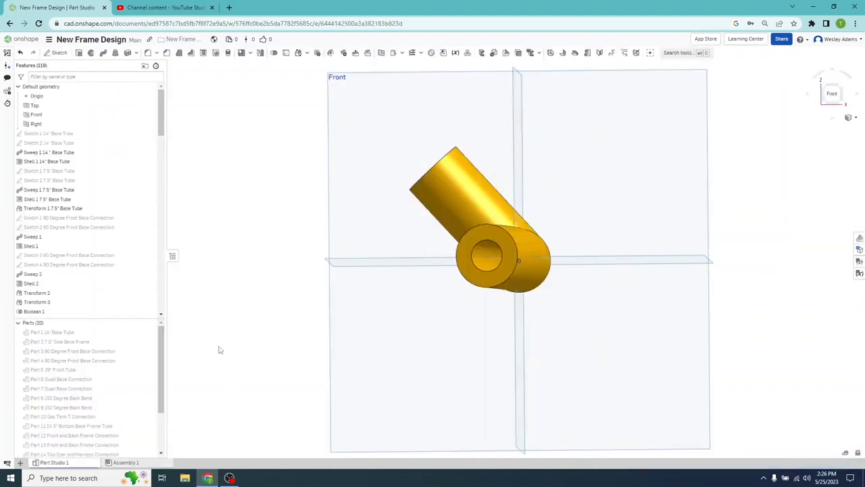
pyautogui.scroll(-15, 120, 309)
pyautogui.rightClick(117, 304)
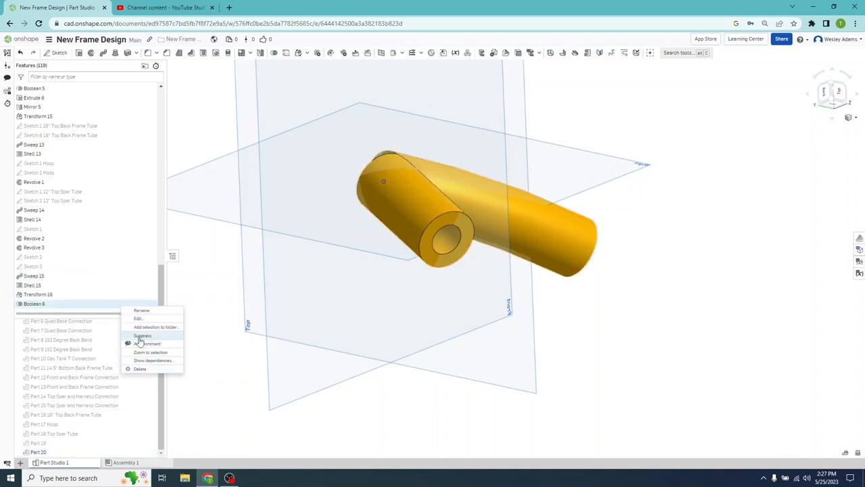
pyautogui.click(140, 369)
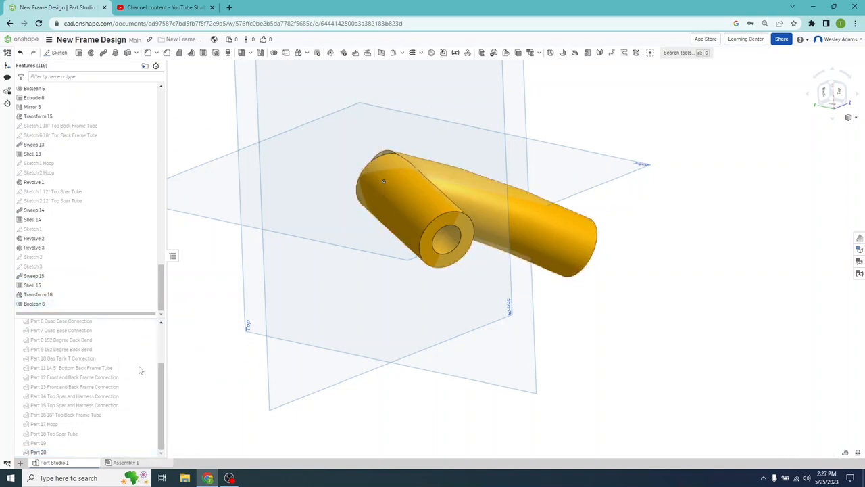
# - Open Transform 16 to examine the straight cylinder's rotation, and close it without changing anything
pyautogui.moveTo(191, 387); pyautogui.dragTo(172, 379, button='right')
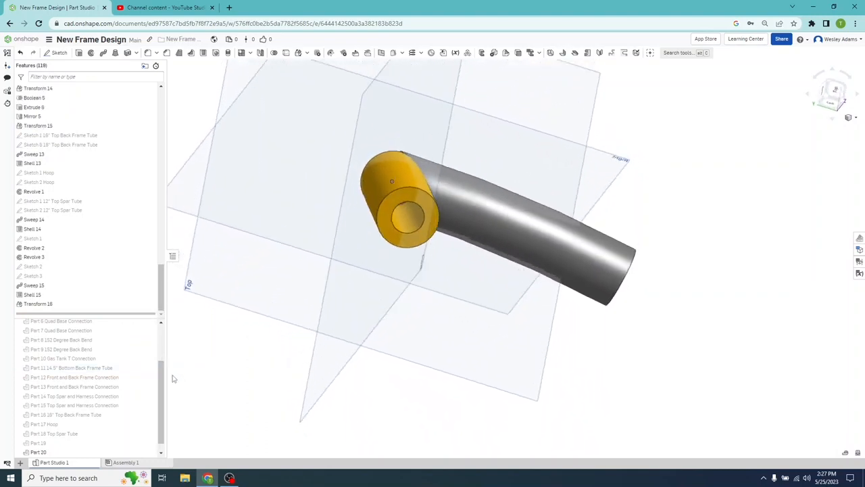
pyautogui.doubleClick(94, 304)
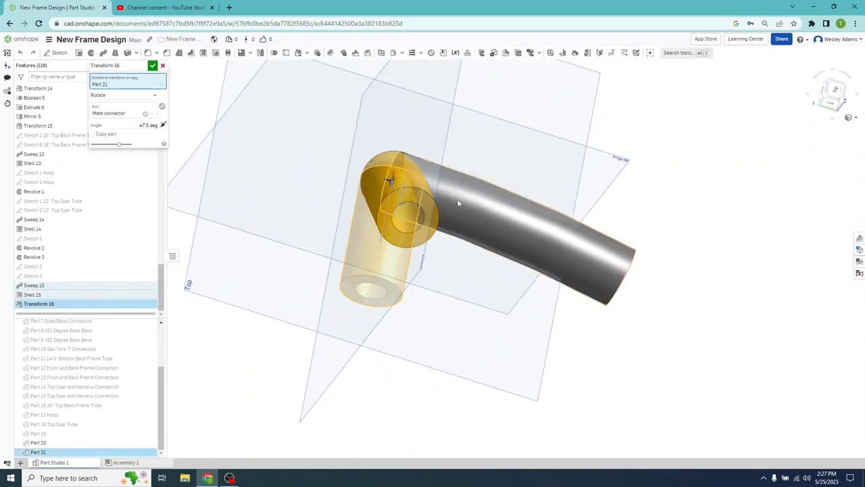
pyautogui.click(153, 65)
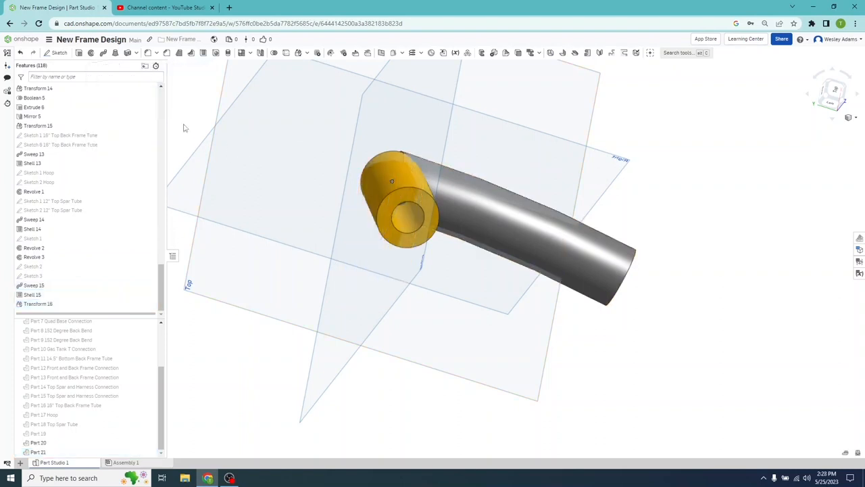
# - Add a Rotate transform that turns Part 21 by 30 degrees about a mate connector at the centre of the curved tube's joining end
pyautogui.moveTo(183, 127); pyautogui.dragTo(180, 190, button='right')
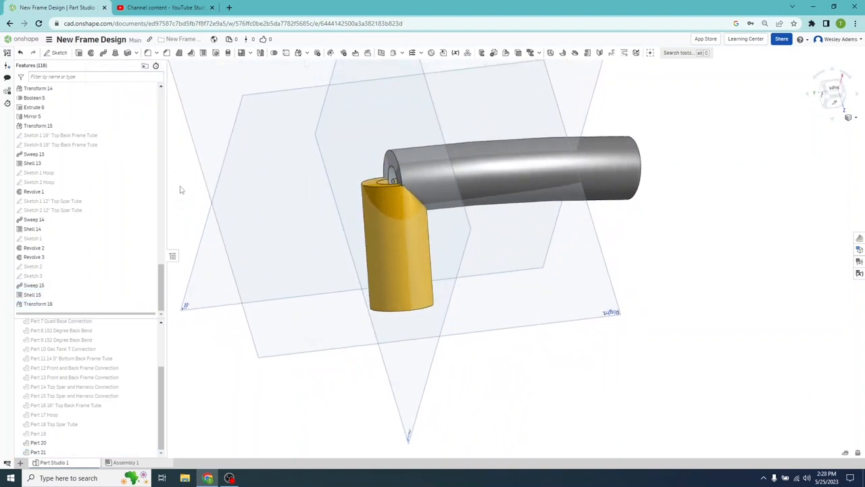
pyautogui.click(298, 53)
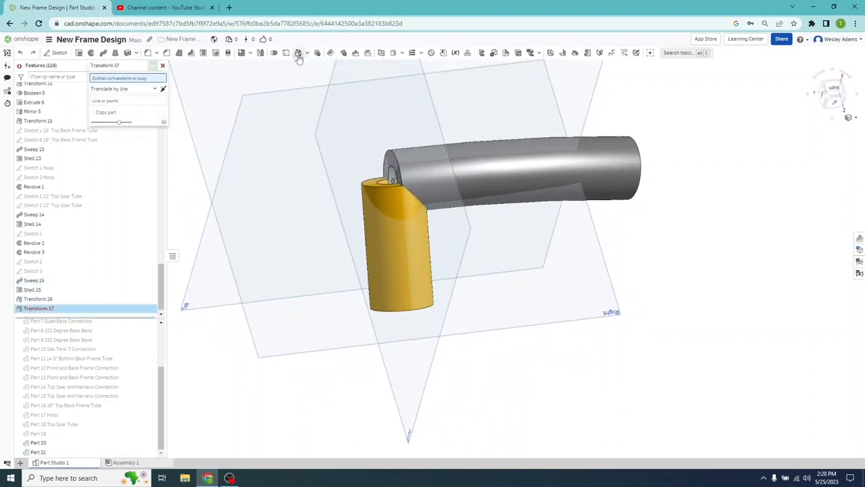
pyautogui.click(121, 88)
pyautogui.click(129, 139)
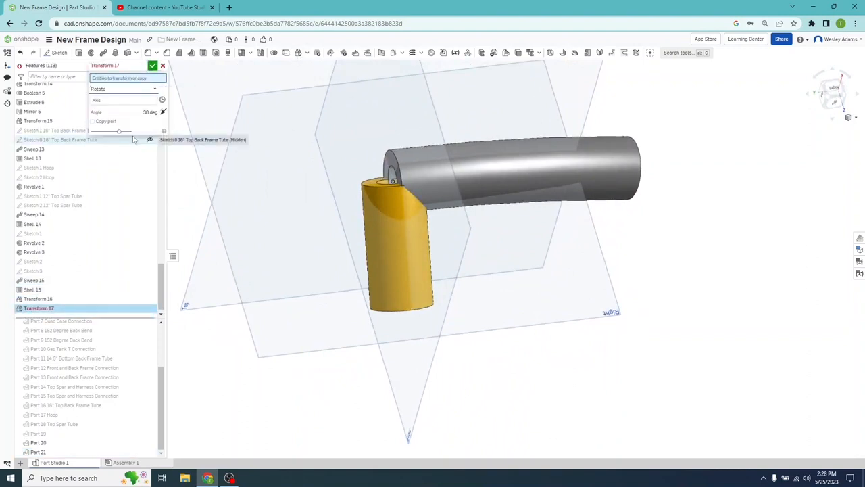
pyautogui.click(381, 241)
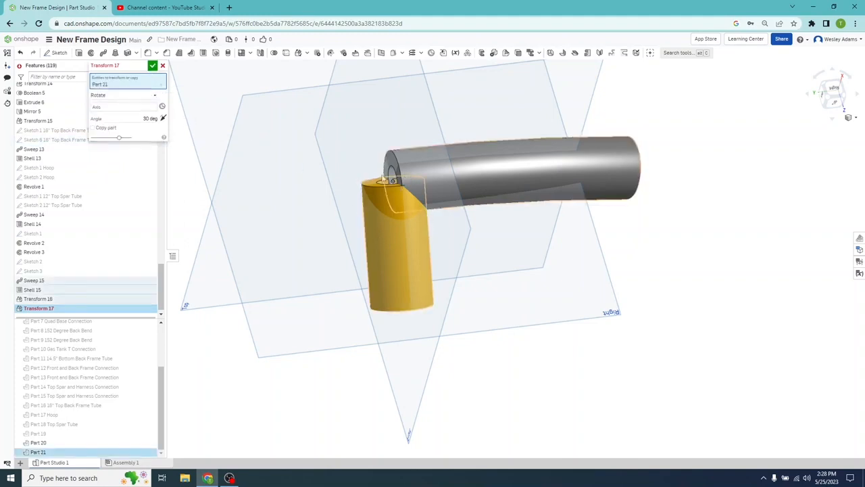
pyautogui.click(162, 106)
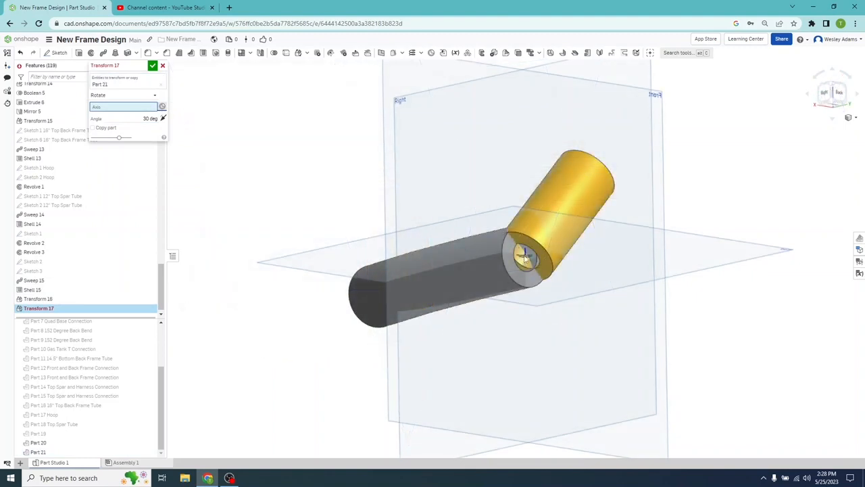
pyautogui.click(525, 257)
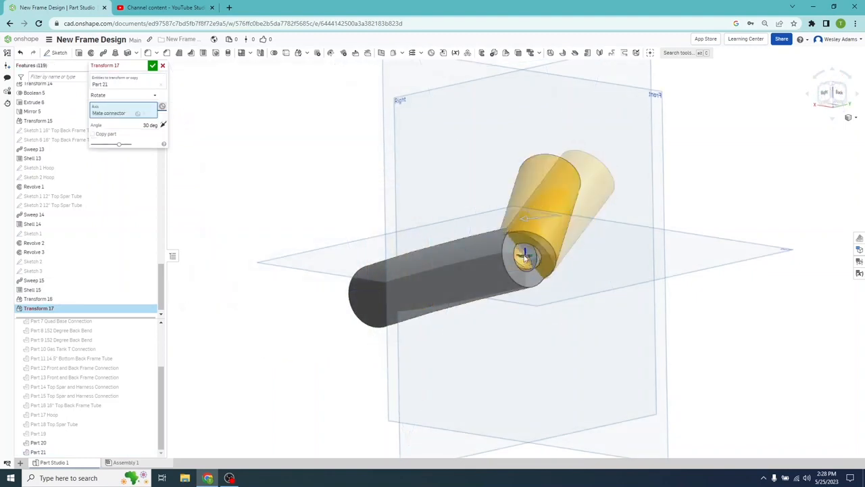
pyautogui.moveTo(290, 222); pyautogui.dragTo(274, 255, button='right')
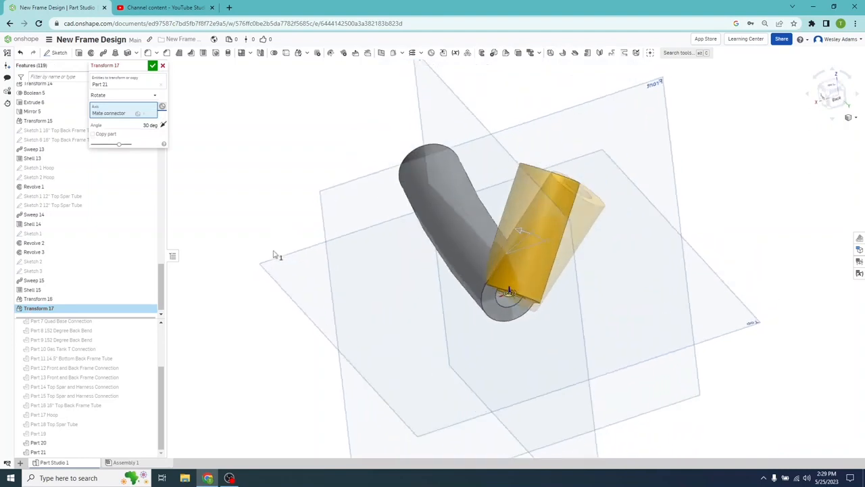
pyautogui.click(836, 88)
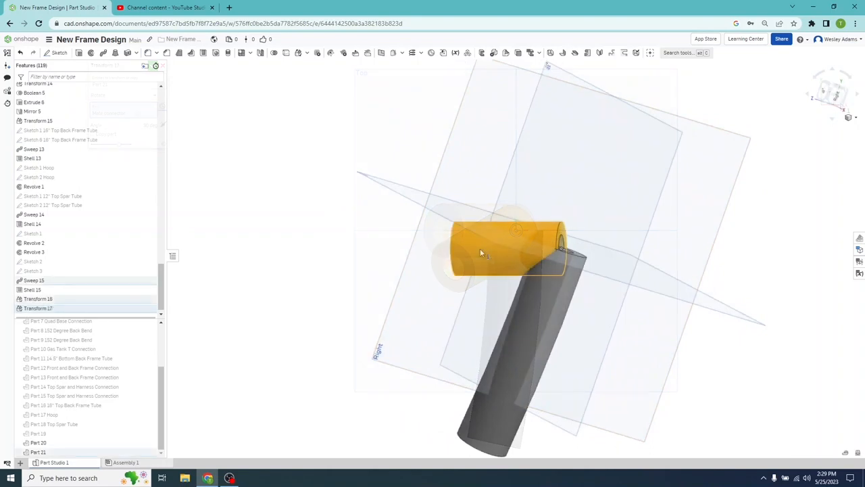
# - Select the rotated straight cylinder and the curved tube, and union Part 21 with Part 20
pyautogui.click(480, 253)
pyautogui.keyDown('ctrl'); pyautogui.click(528, 329); pyautogui.keyUp('ctrl')
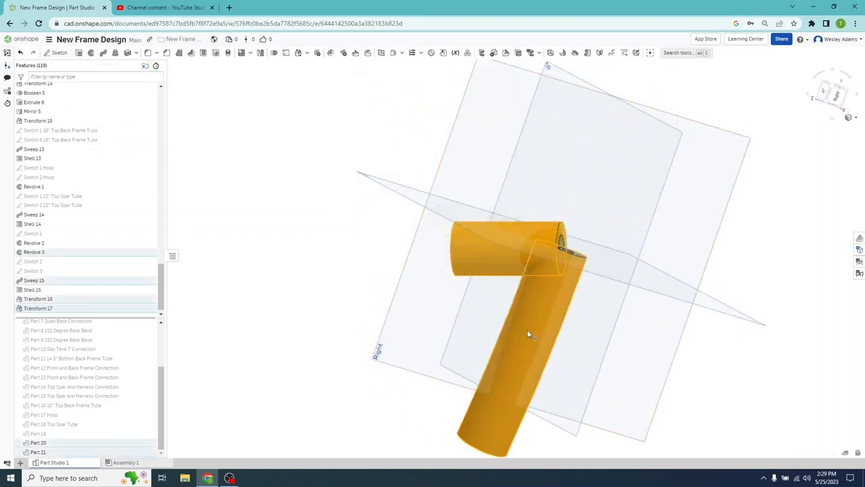
pyautogui.rightClick(527, 329)
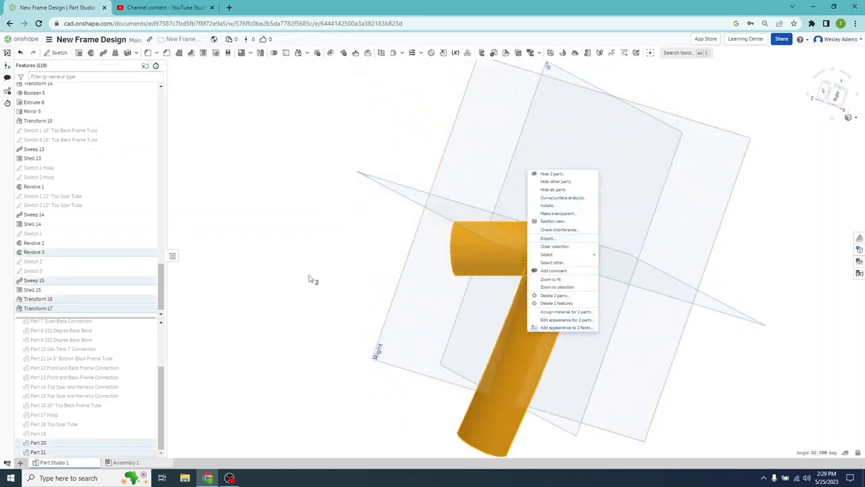
pyautogui.click(133, 446)
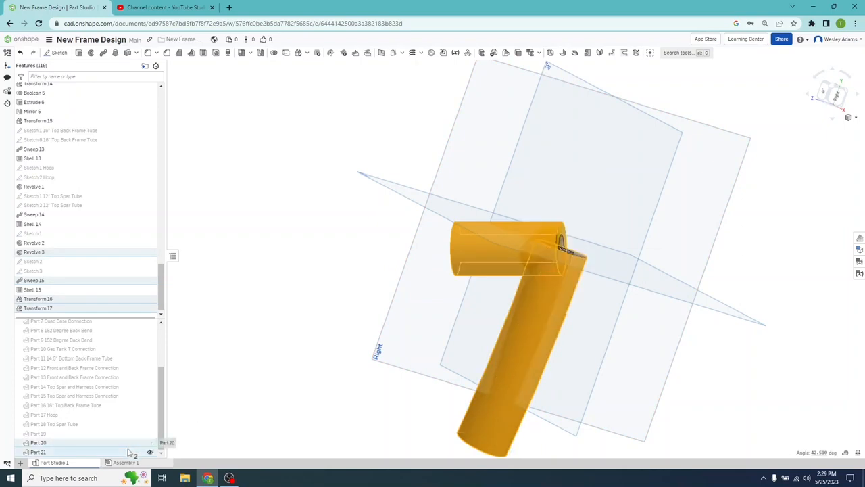
pyautogui.rightClick(127, 453)
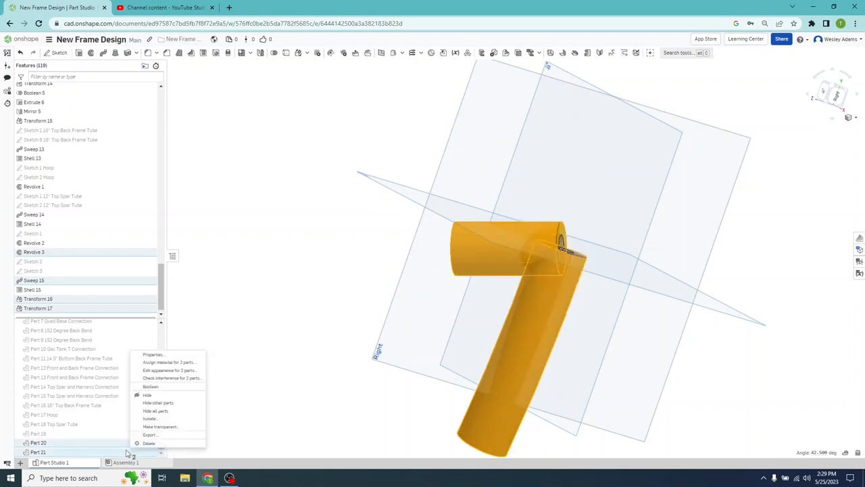
pyautogui.click(160, 388)
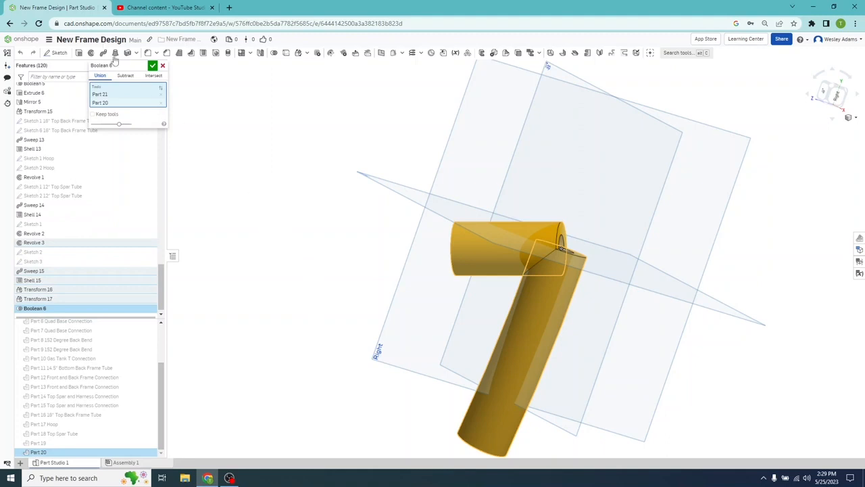
pyautogui.click(153, 66)
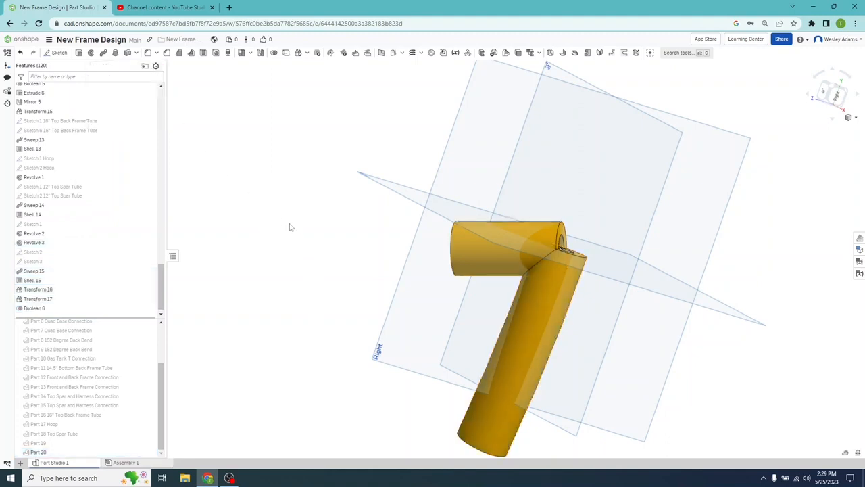
# - Switch to Assembly 1 and measure the angle between the top spar tube and the connection's curved arm
pyautogui.click(153, 465)
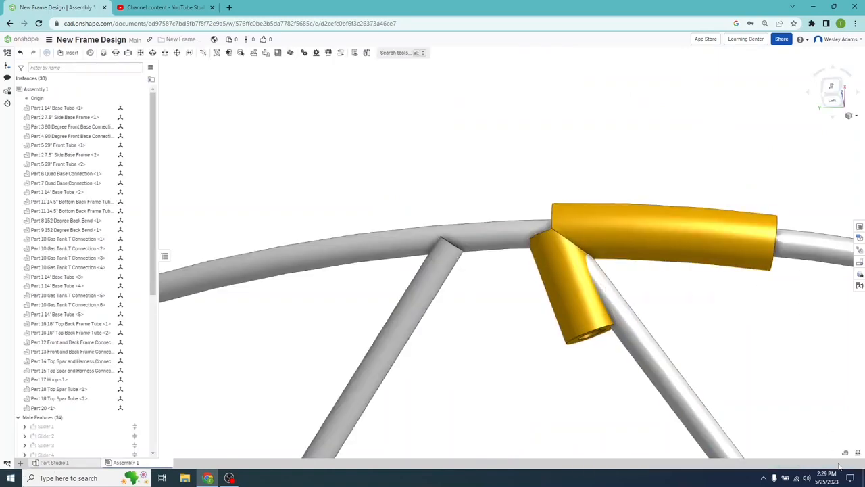
pyautogui.click(623, 289)
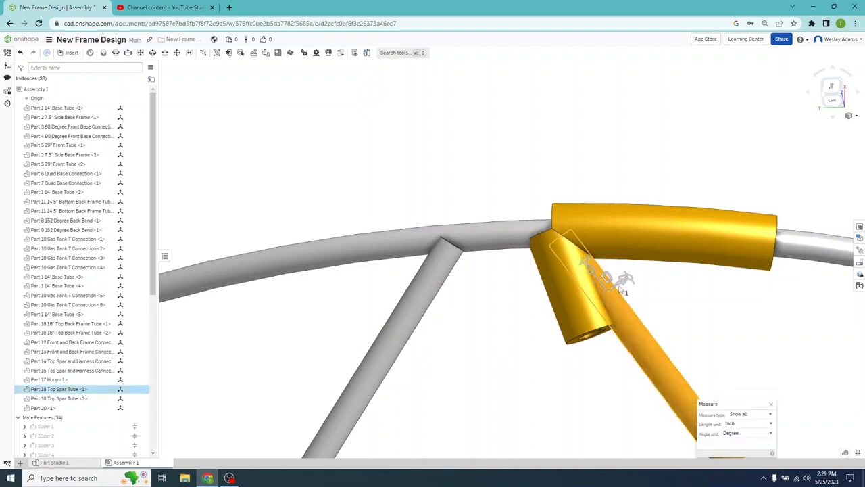
pyautogui.click(677, 249)
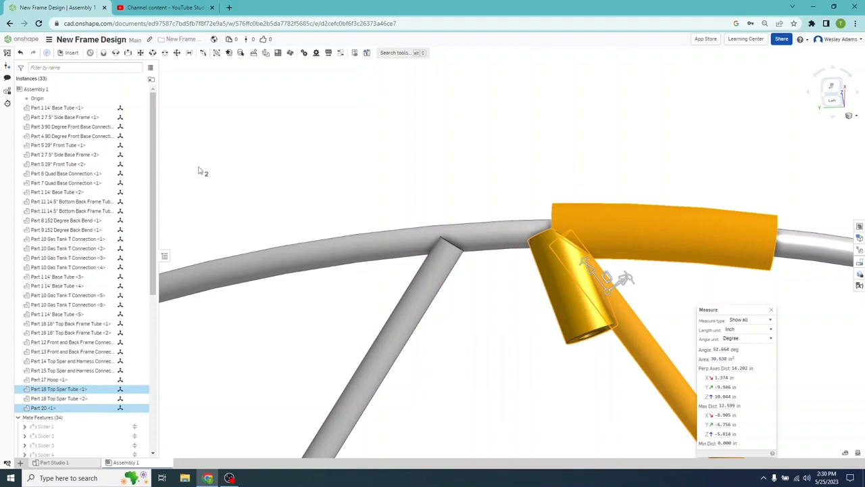
# - Go back to Part Studio 1 and delete the Boolean 6 union so the two connection parts are separate
pyautogui.click(54, 462)
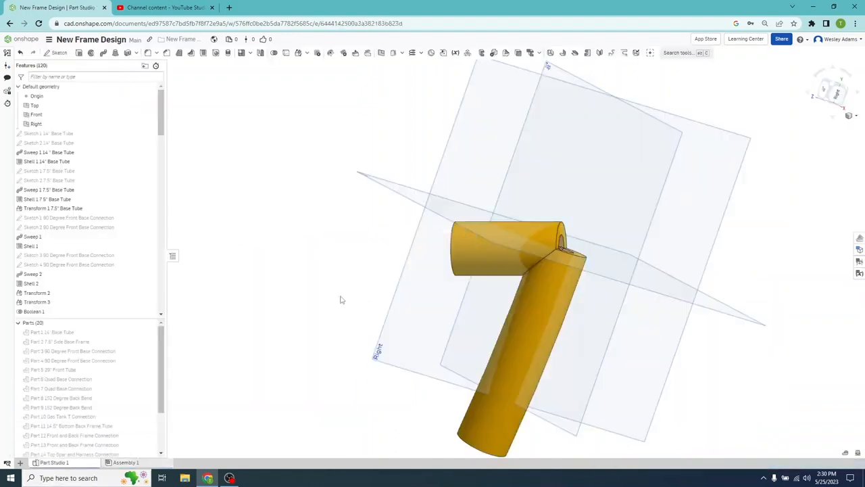
pyautogui.click(154, 66)
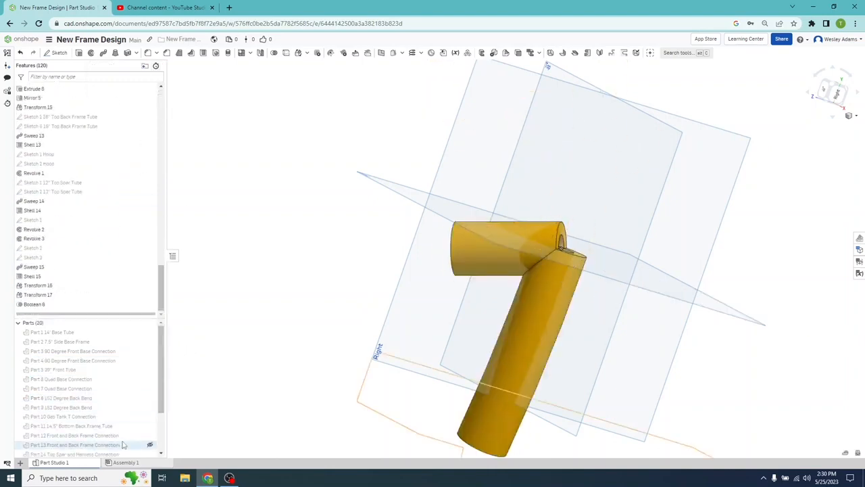
pyautogui.rightClick(74, 305)
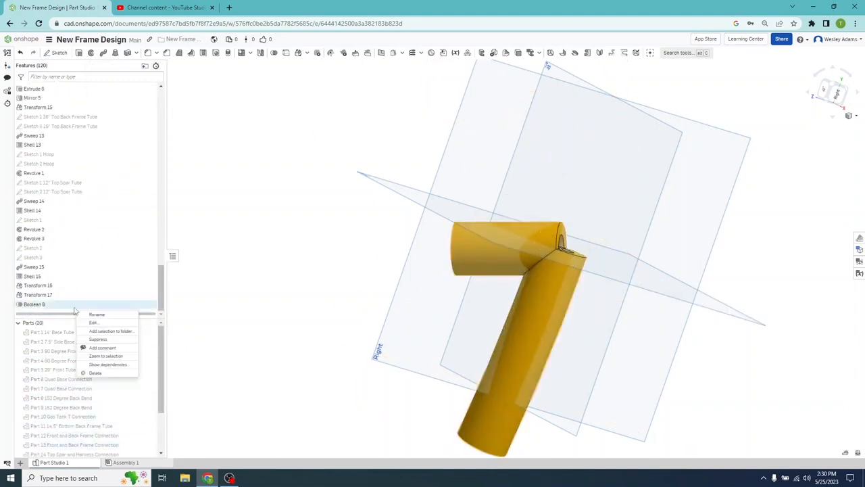
pyautogui.click(96, 374)
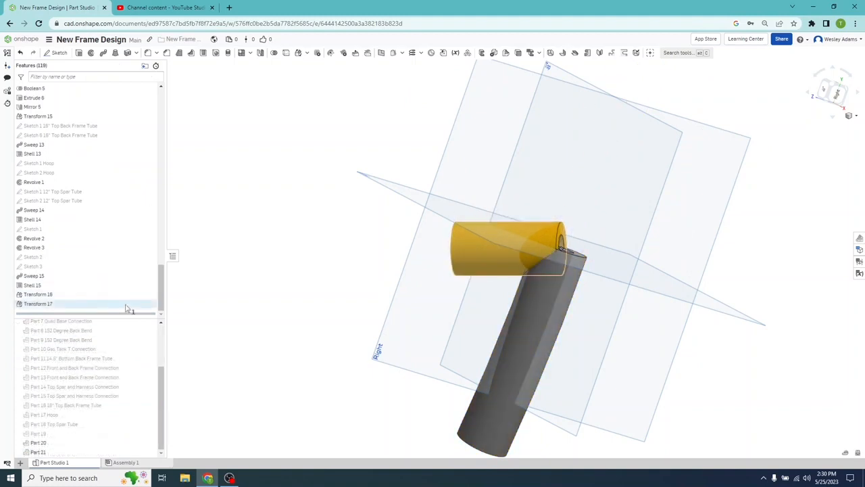
# - Edit Transform 17 and set Part 21's rotation angle to 52.6 degrees
pyautogui.doubleClick(125, 305)
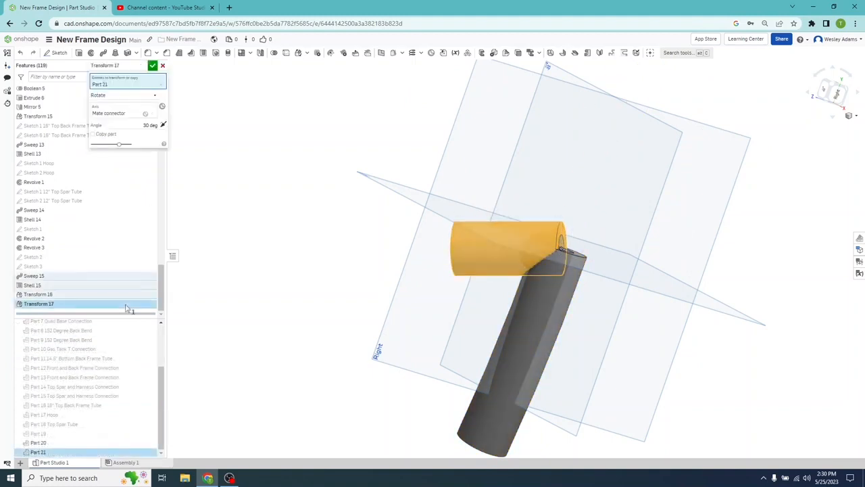
pyautogui.click(148, 124)
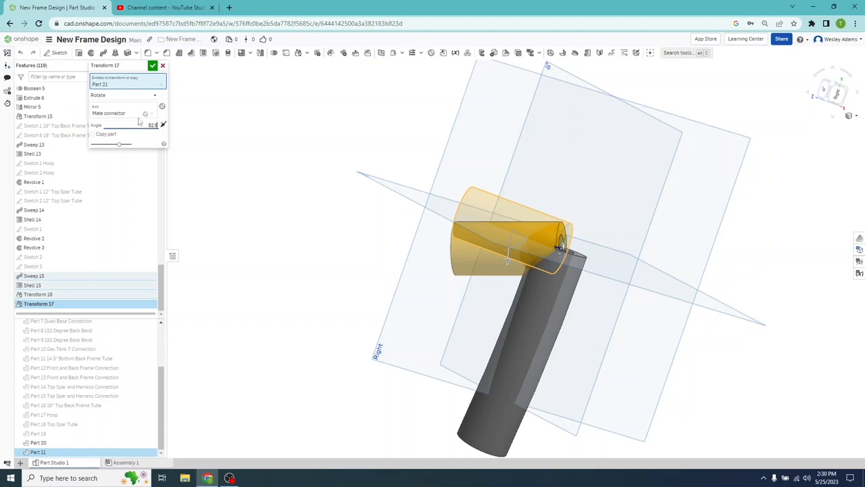
pyautogui.click(152, 66)
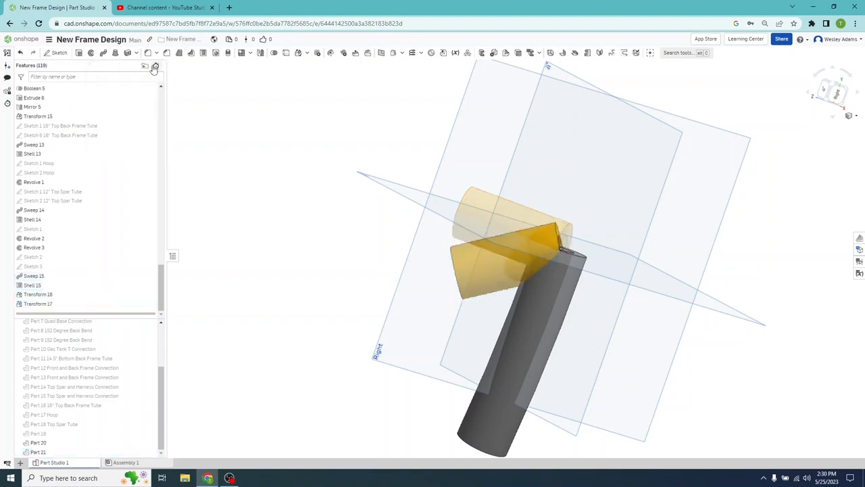
# - Union the re-angled Part 21 with Part 20, with Keep tools off
pyautogui.rightClick(84, 450)
pyautogui.click(111, 384)
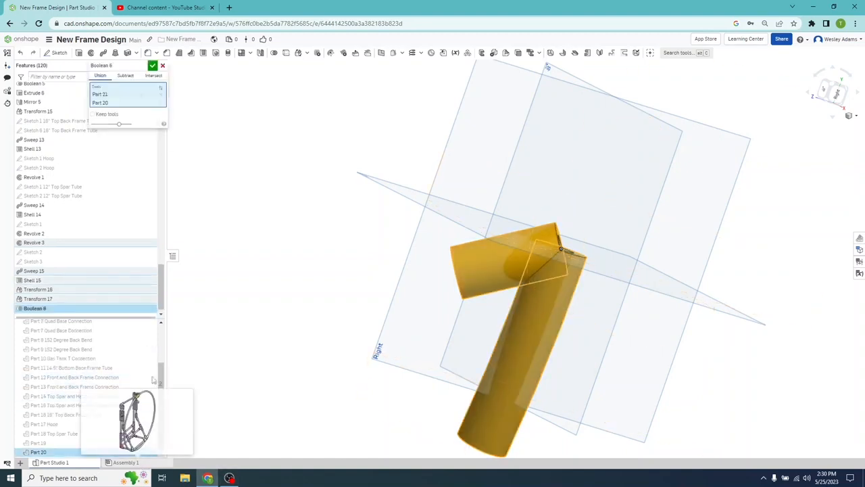
pyautogui.click(153, 65)
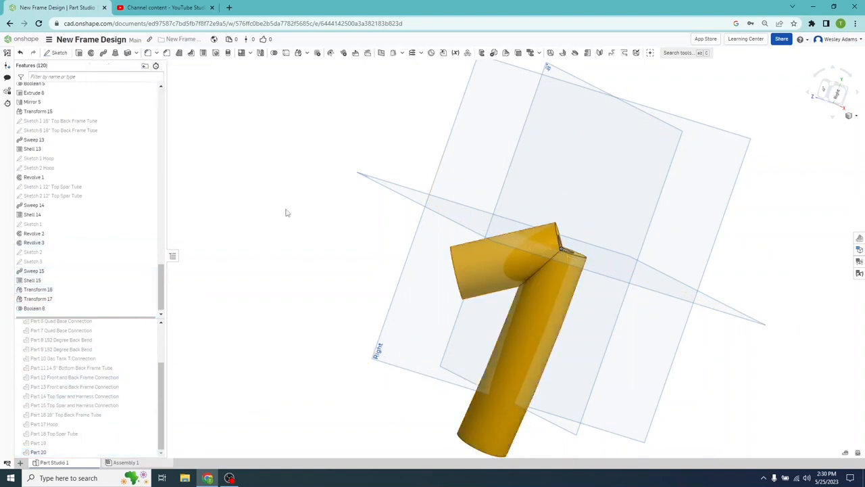
# - Check the connection in Assembly 1, and change Part 21's rotation angle in Transform 17 back in Part Studio 1
pyautogui.click(124, 462)
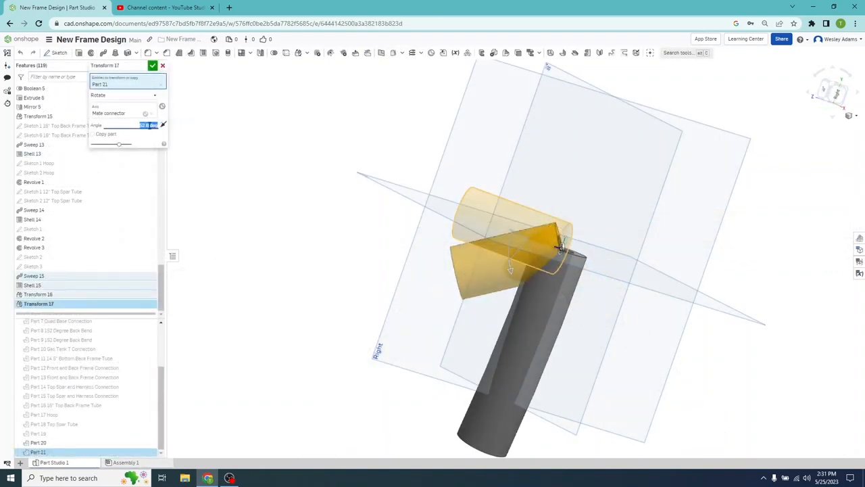
pyautogui.write('6')
pyautogui.click(153, 65)
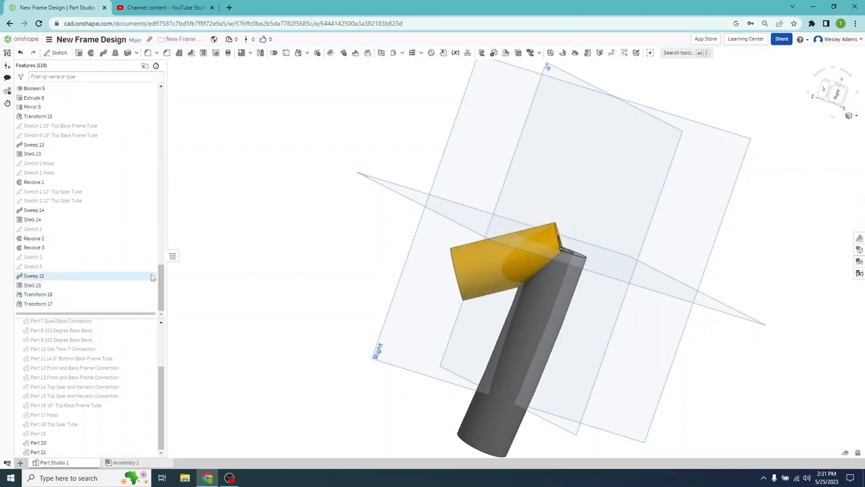
# - Union the rotated Part 21 with Part 20 using a Boolean
pyautogui.click(517, 316)
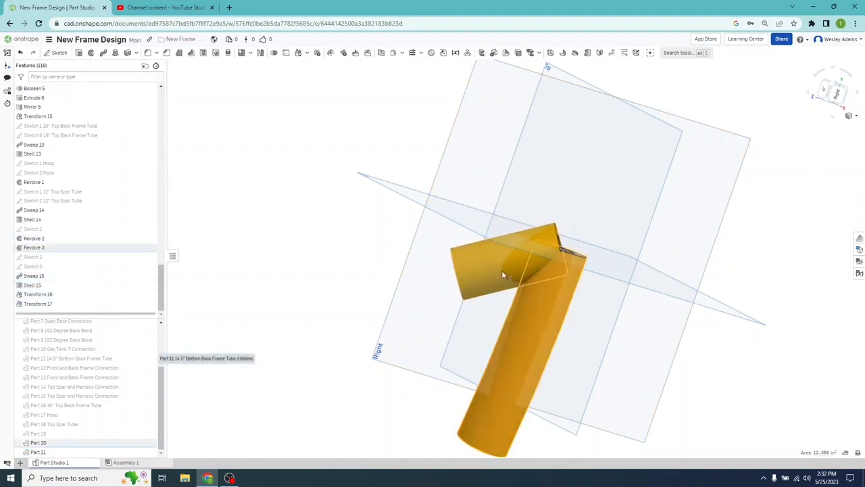
pyautogui.click(112, 452)
pyautogui.rightClick(110, 452)
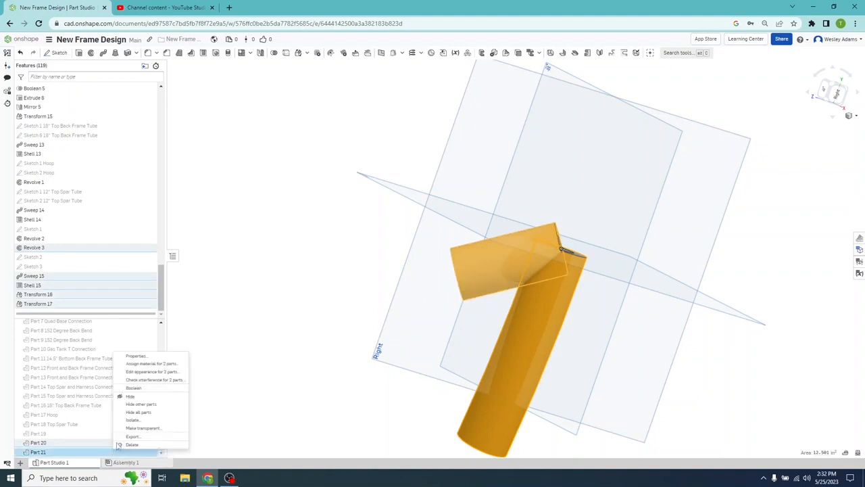
pyautogui.click(142, 391)
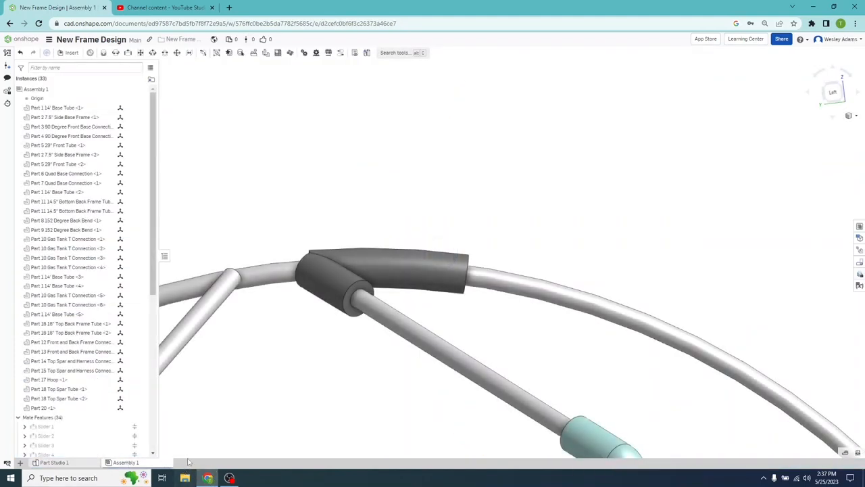
# - Inspect the connection in Assembly 1, and rename Part 20 in Part Studio 1 as "Part 20 Top Spar Hoop Connection"
pyautogui.moveTo(216, 423); pyautogui.dragTo(74, 471, button='right')
pyautogui.click(58, 463)
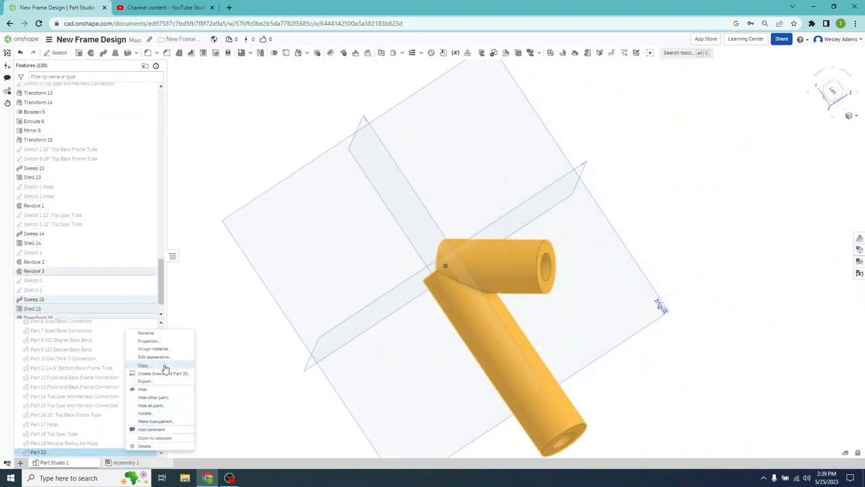
pyautogui.click(166, 332)
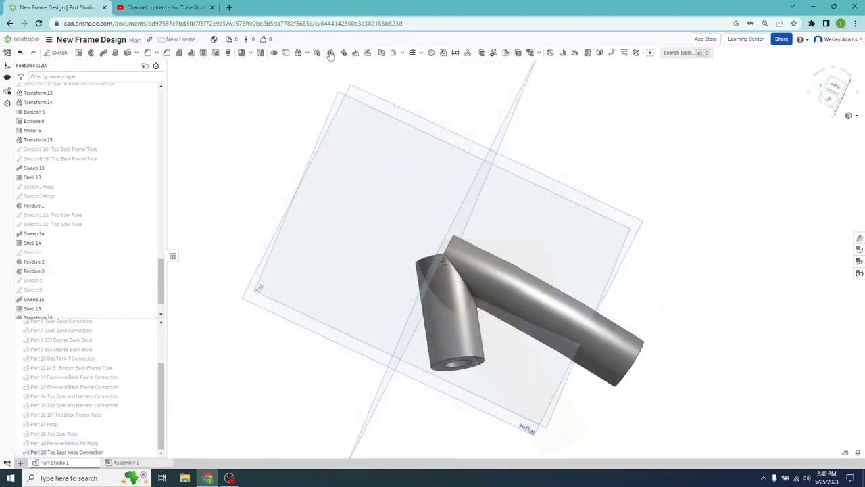
# - Mirror Part 20 Top Spar Hoop Connection across the Front plane as a new part
pyautogui.click(261, 56)
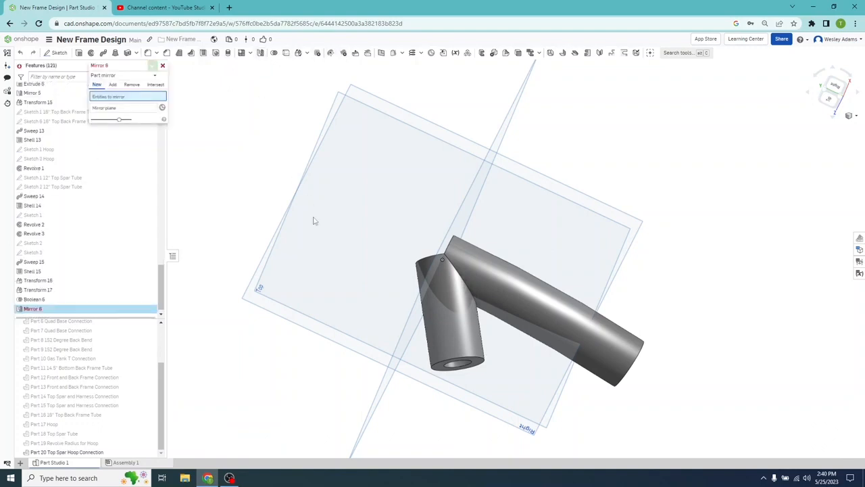
pyautogui.click(475, 261)
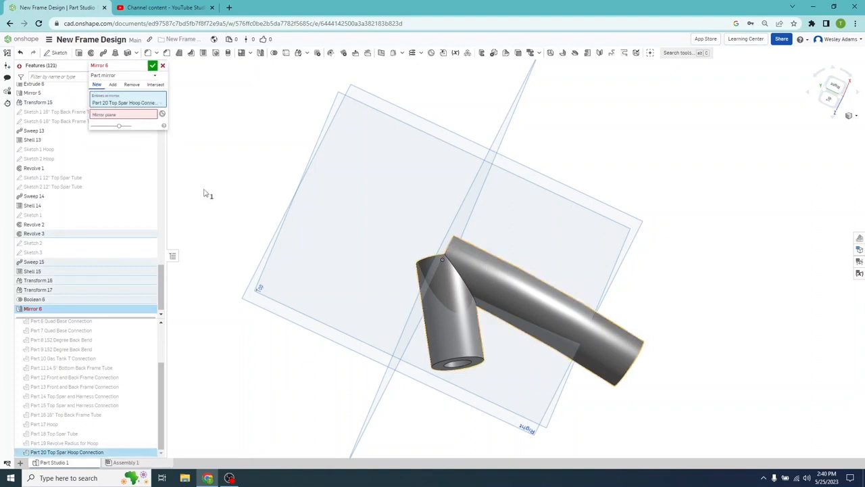
pyautogui.moveTo(206, 193); pyautogui.dragTo(235, 212, button='right')
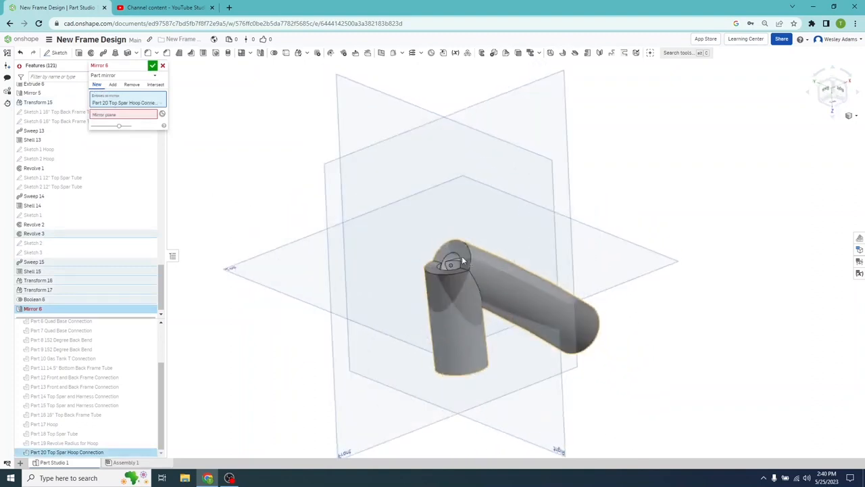
pyautogui.click(463, 260)
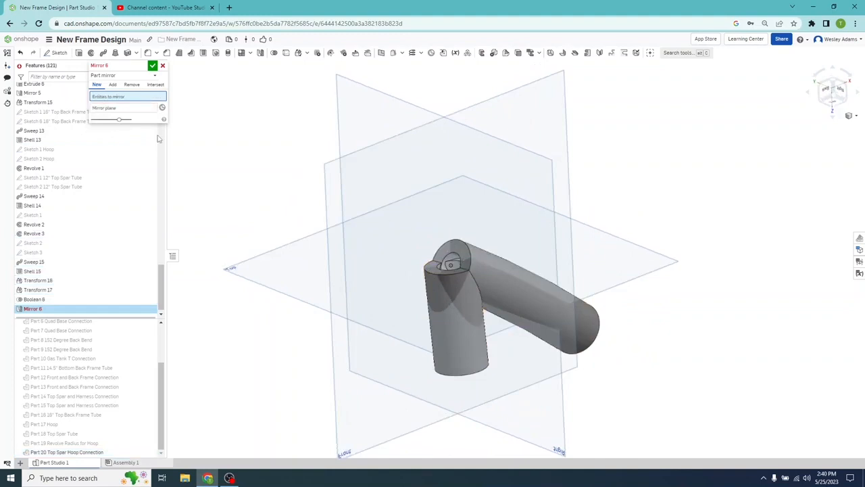
pyautogui.click(483, 263)
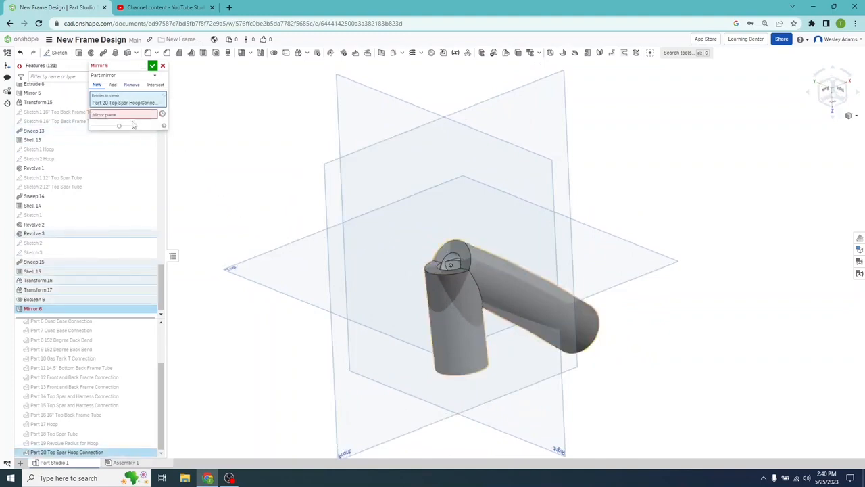
pyautogui.moveTo(224, 300); pyautogui.dragTo(353, 380, button='right')
pyautogui.click(352, 383)
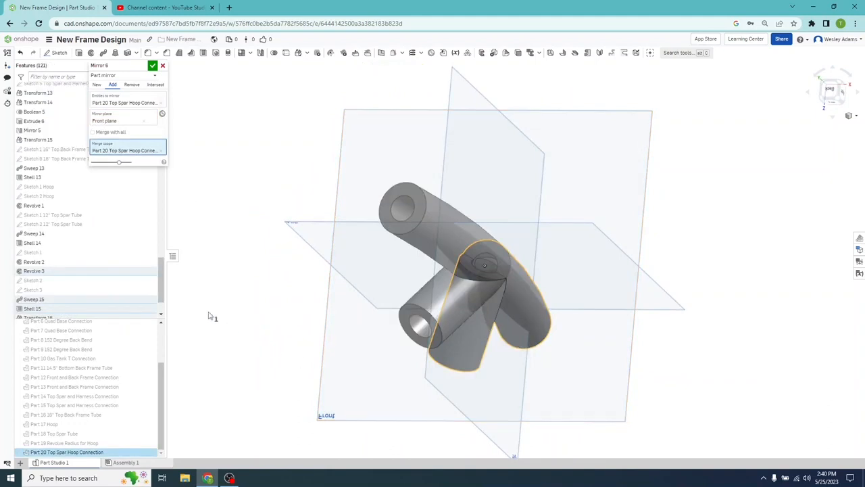
pyautogui.moveTo(208, 313); pyautogui.dragTo(158, 299, button='right')
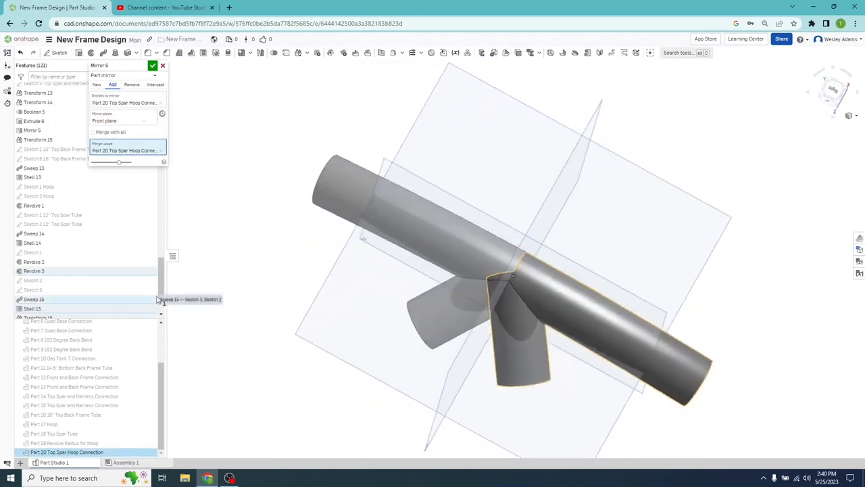
pyautogui.rightClick(157, 300)
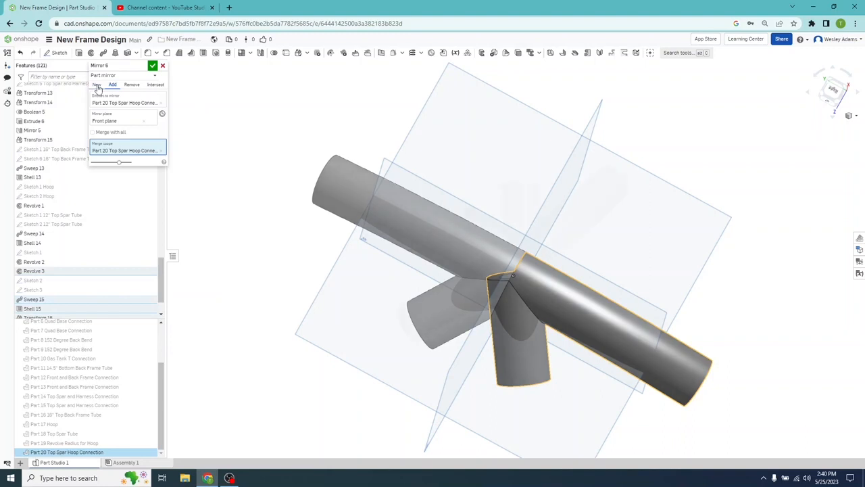
pyautogui.click(96, 85)
pyautogui.click(153, 67)
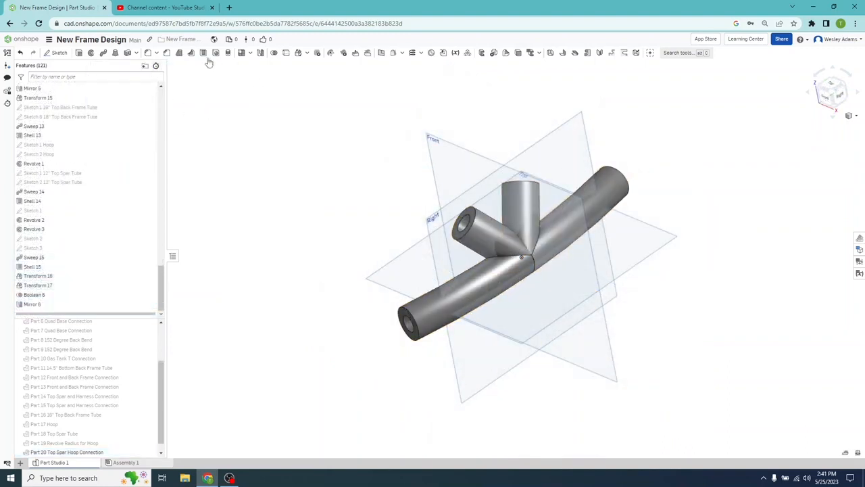
# - Move the mirrored Part 21 about 1.7 in along Y with a Translate by XYZ transform
pyautogui.click(298, 54)
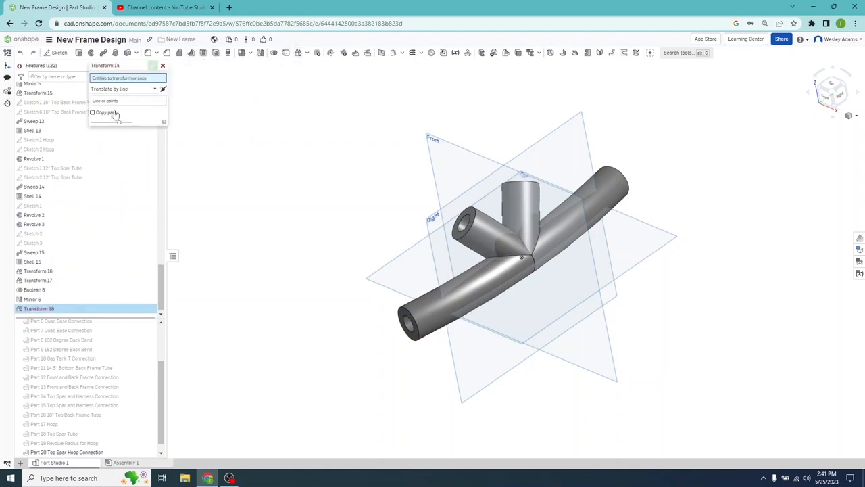
pyautogui.click(139, 89)
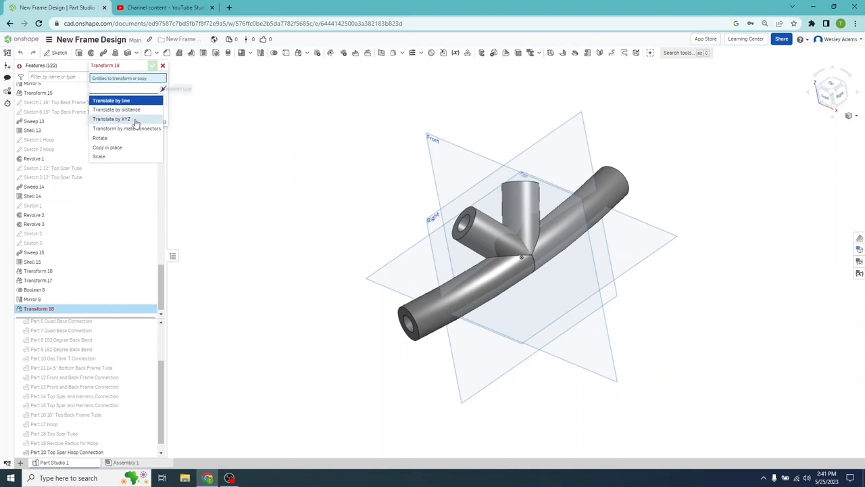
pyautogui.click(138, 119)
pyautogui.click(572, 227)
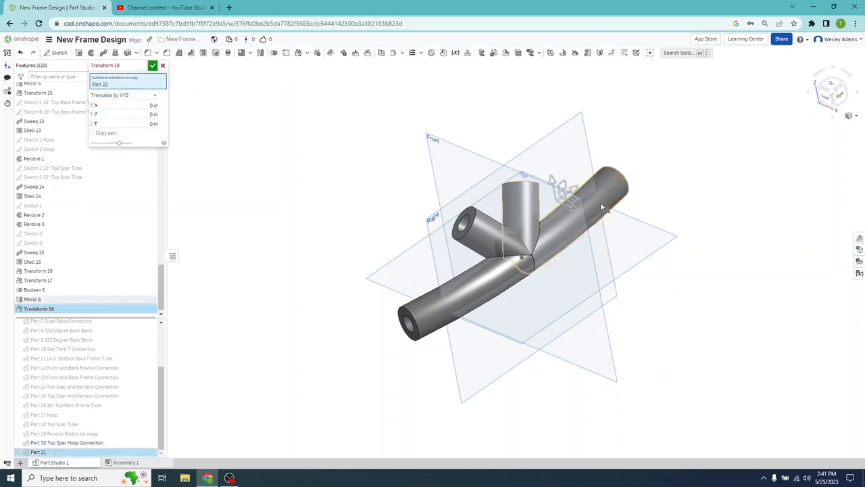
pyautogui.moveTo(576, 189); pyautogui.dragTo(623, 154)
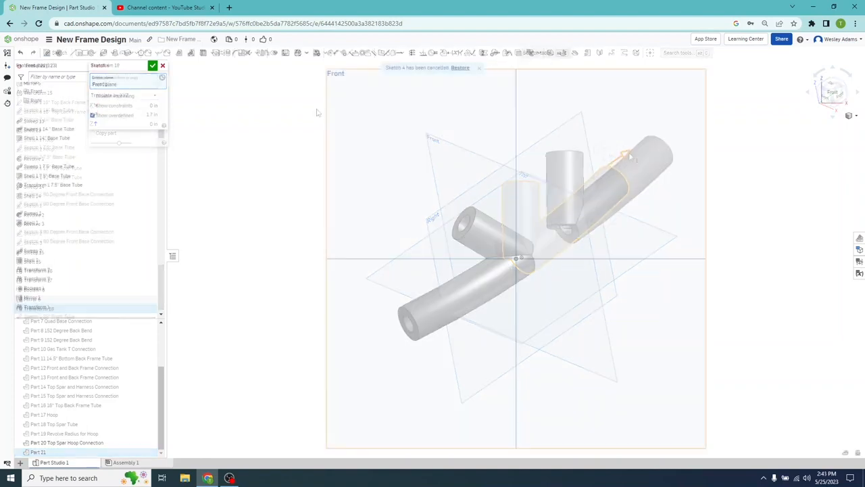
# - On the Front plane, sketch a circle centred on the origin and set its diameter to 1.1 in
pyautogui.click(516, 258)
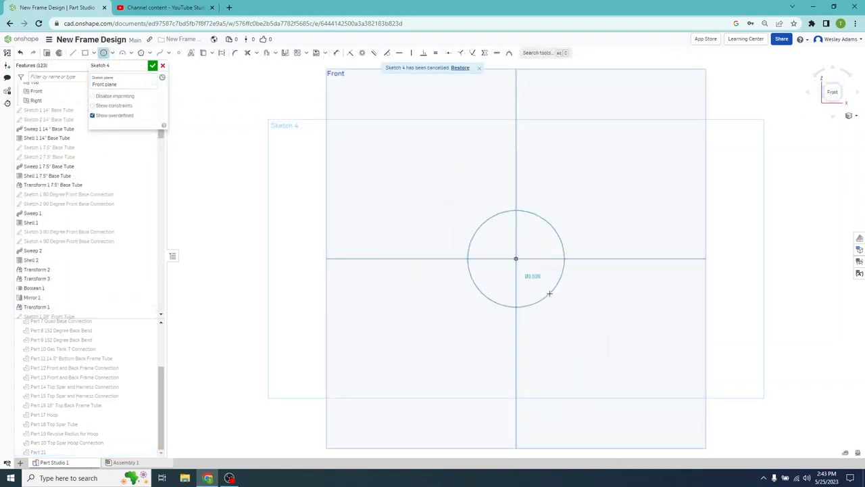
pyautogui.click(550, 293)
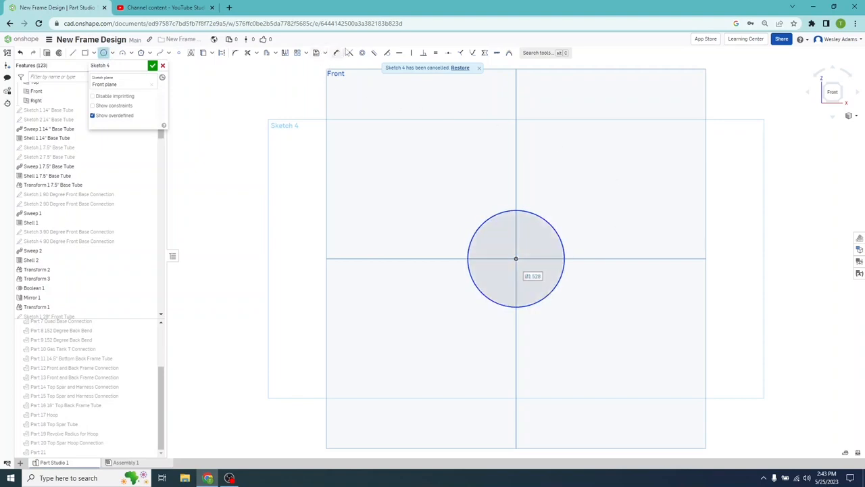
pyautogui.click(336, 52)
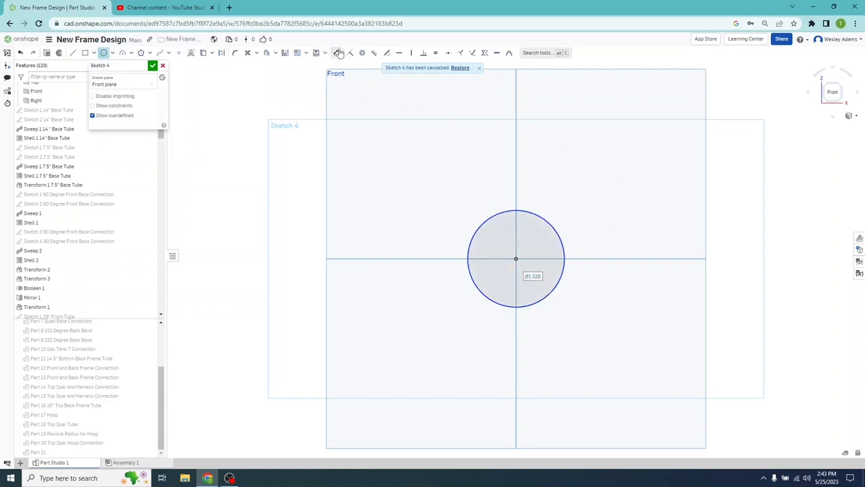
pyautogui.click(558, 230)
pyautogui.click(592, 186)
pyautogui.press('BackSpace')
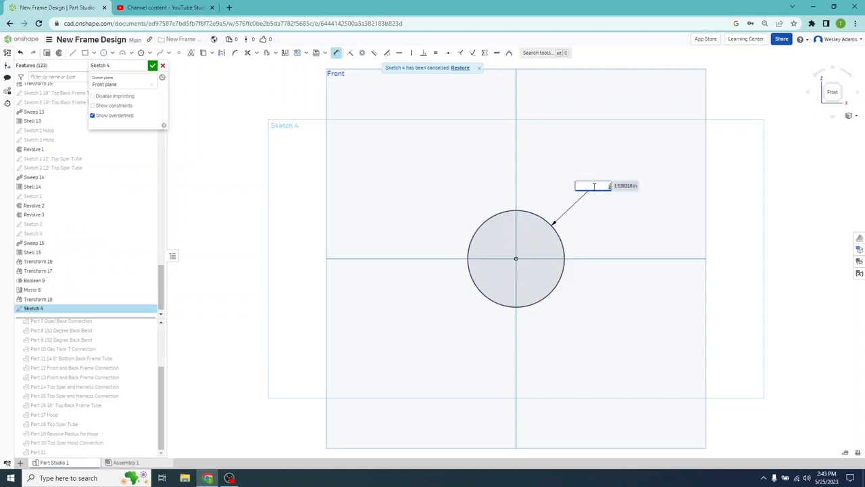
pyautogui.write('1.1')
pyautogui.press('Return')
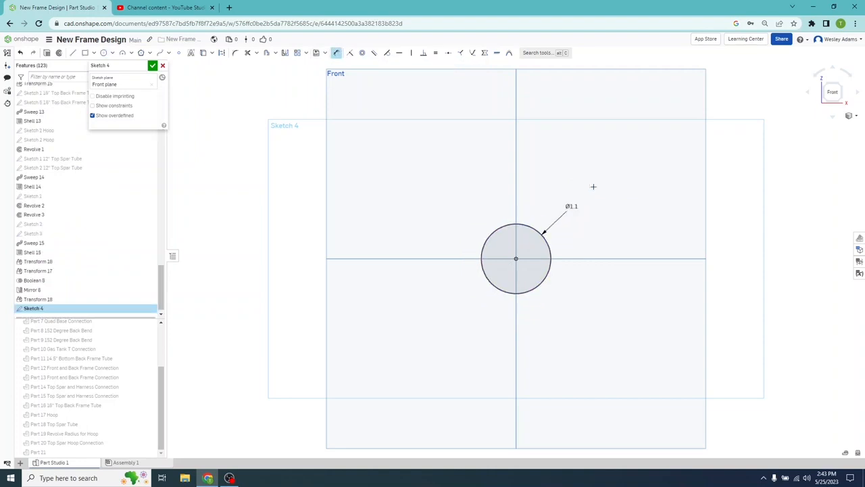
pyautogui.click(152, 65)
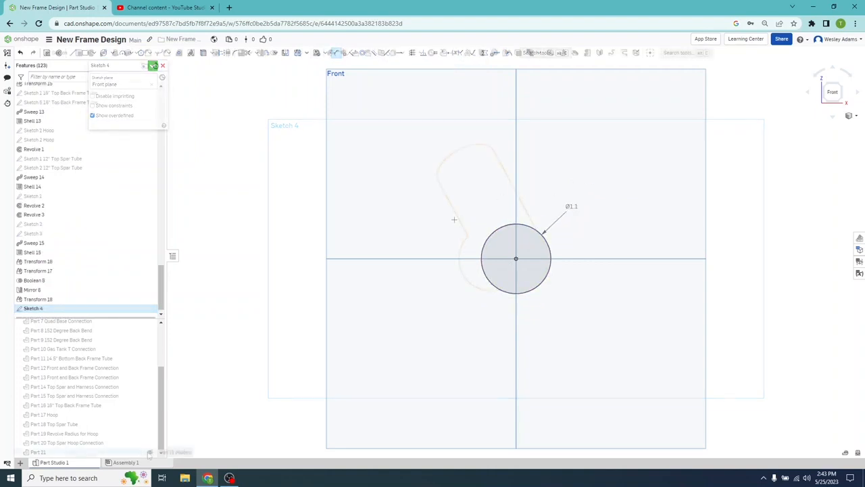
# - Show Part 21 and, on the Right plane, sketch a horizontal line about 2.33 in long from the origin toward the part
pyautogui.click(149, 452)
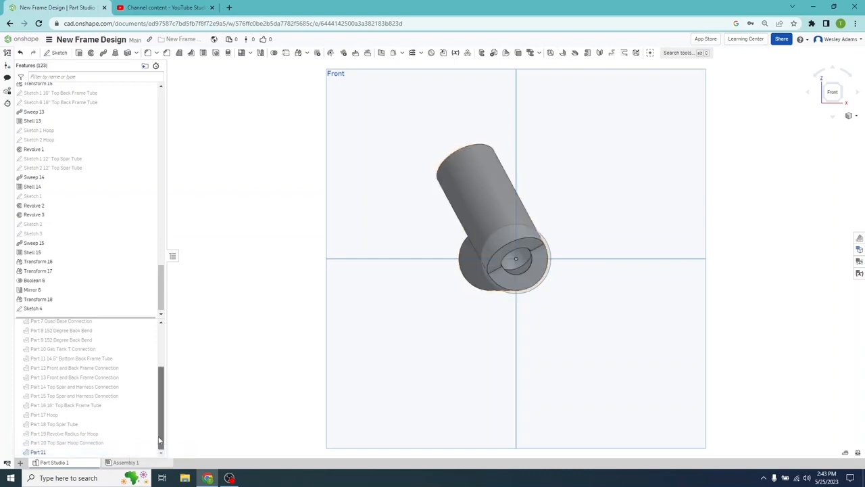
pyautogui.moveTo(304, 372); pyautogui.dragTo(222, 386, button='right')
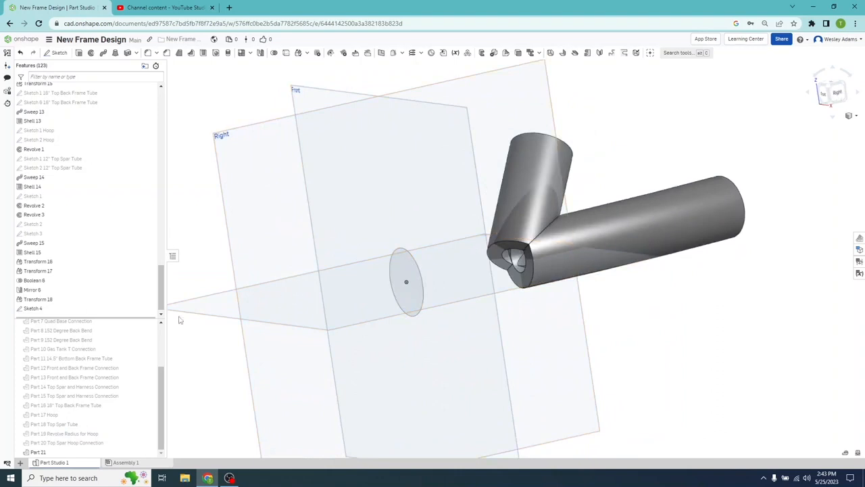
pyautogui.click(54, 53)
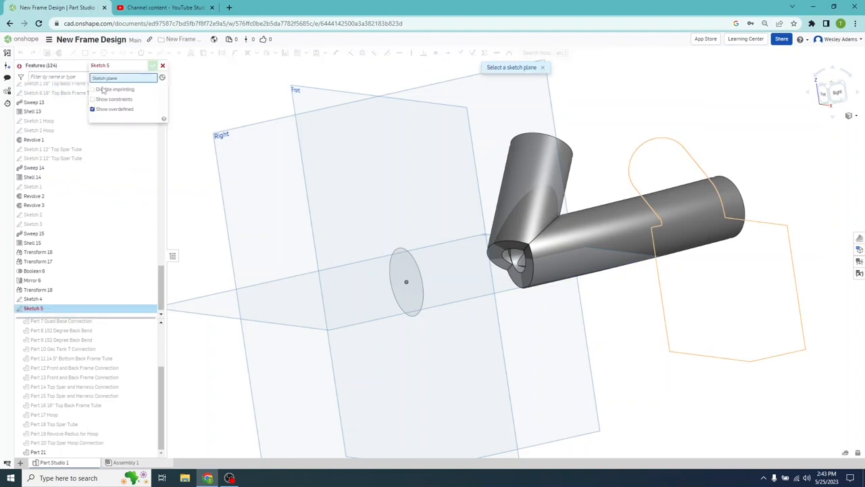
pyautogui.click(232, 159)
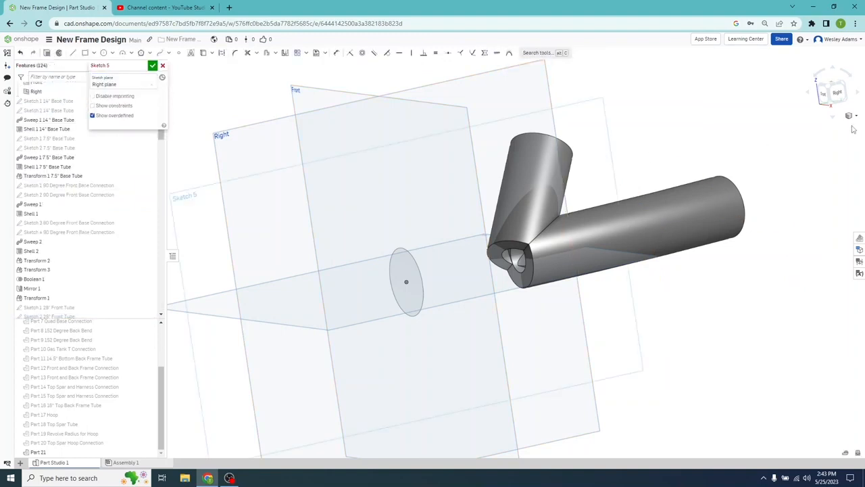
pyautogui.click(838, 92)
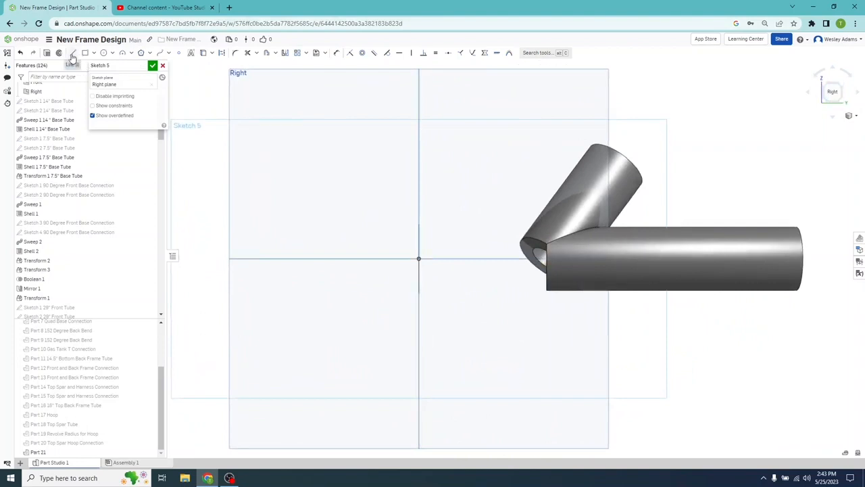
pyautogui.click(72, 55)
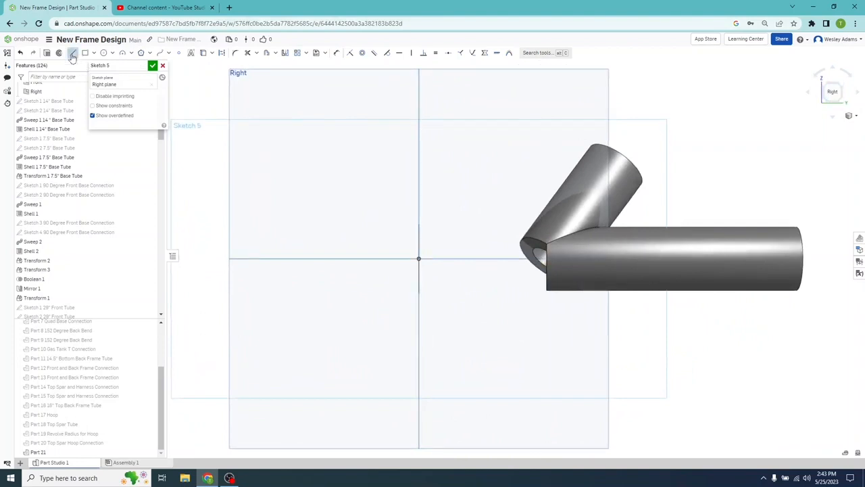
pyautogui.click(419, 258)
pyautogui.click(567, 258)
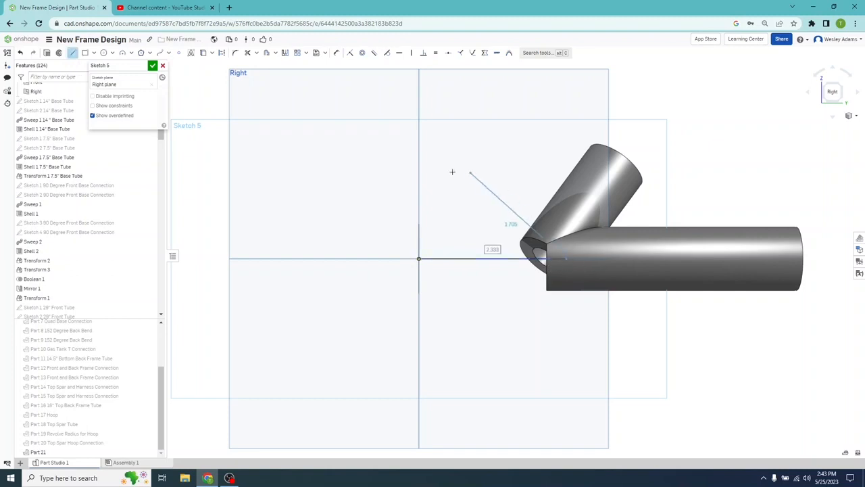
pyautogui.press('Escape')
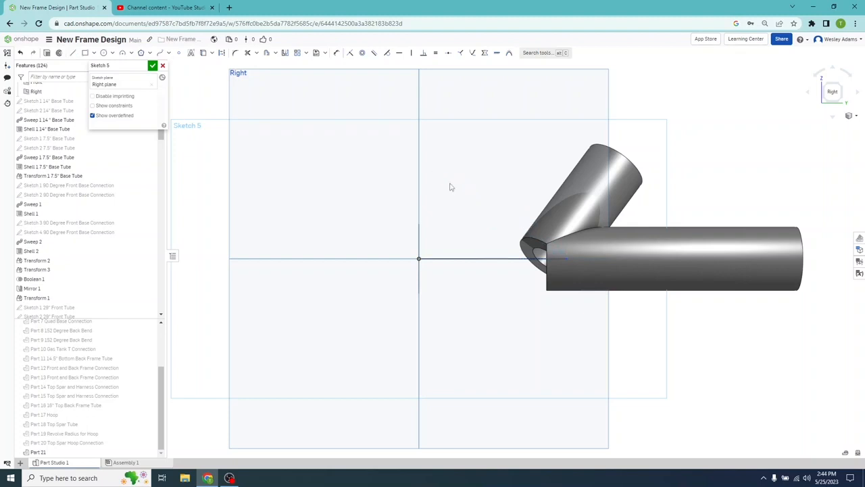
pyautogui.click(153, 65)
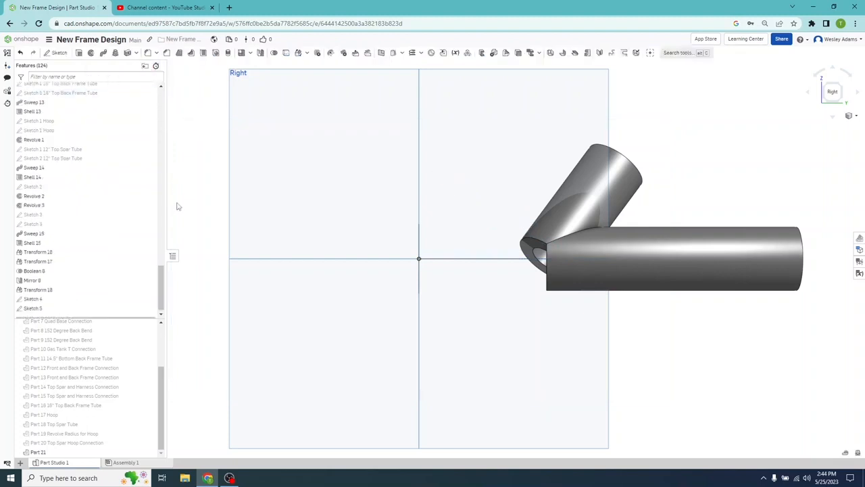
# - Sweep the 1.1 in circle along the horizontal path line, adding the resulting tube to Part 21
pyautogui.moveTo(175, 212); pyautogui.dragTo(195, 230, button='right')
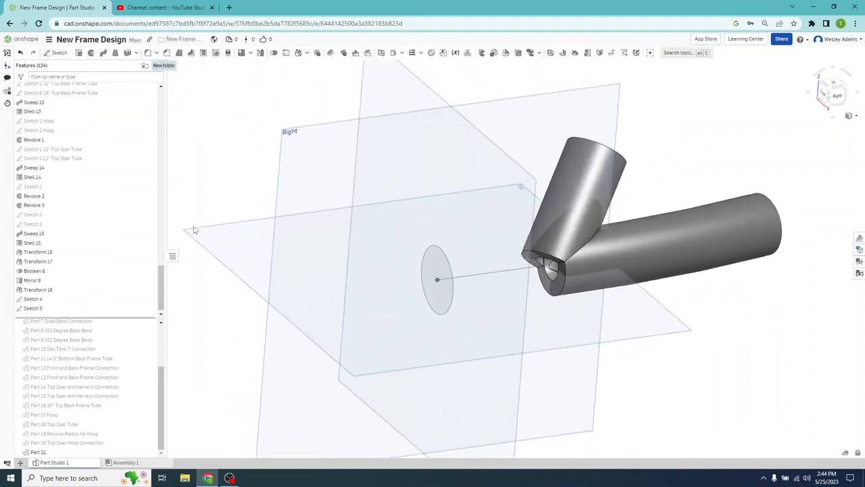
pyautogui.click(103, 52)
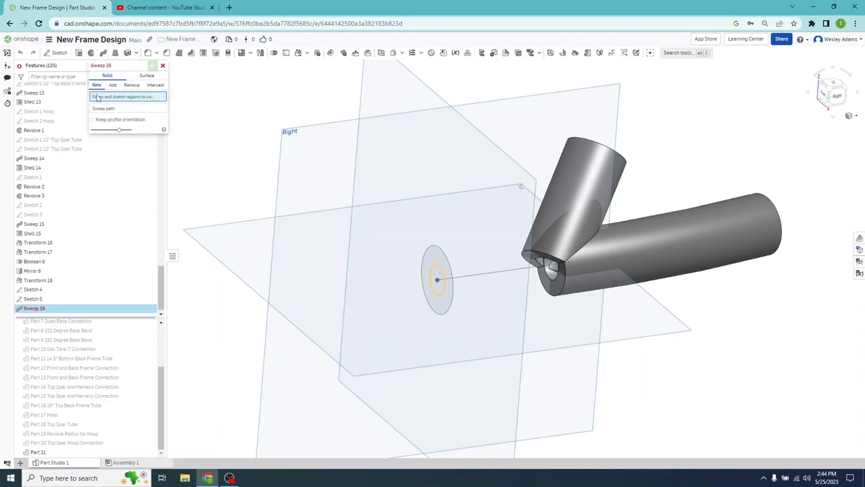
pyautogui.click(444, 255)
pyautogui.click(157, 117)
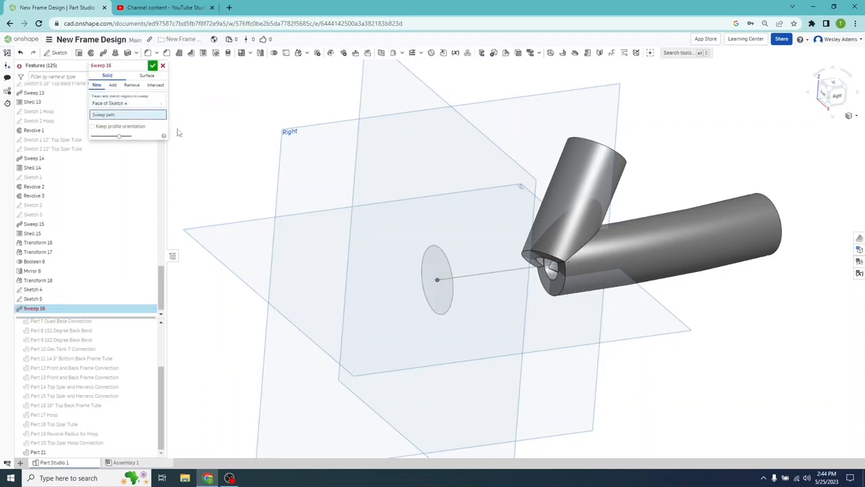
pyautogui.click(485, 275)
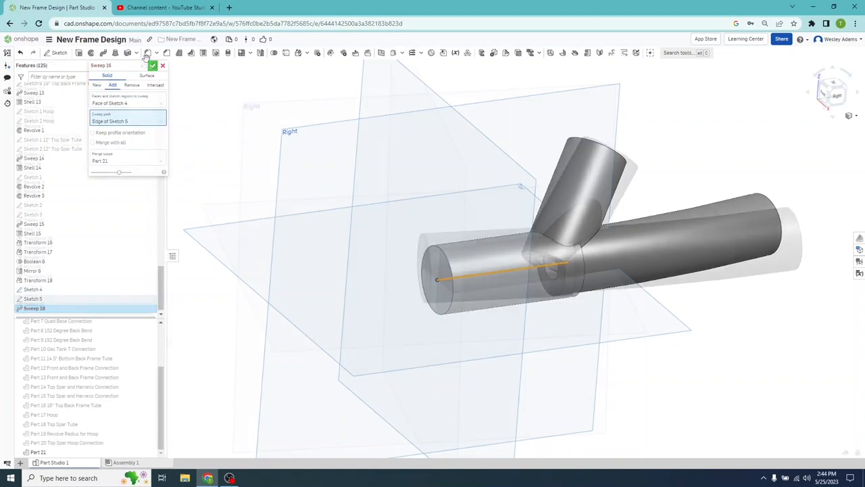
pyautogui.click(153, 65)
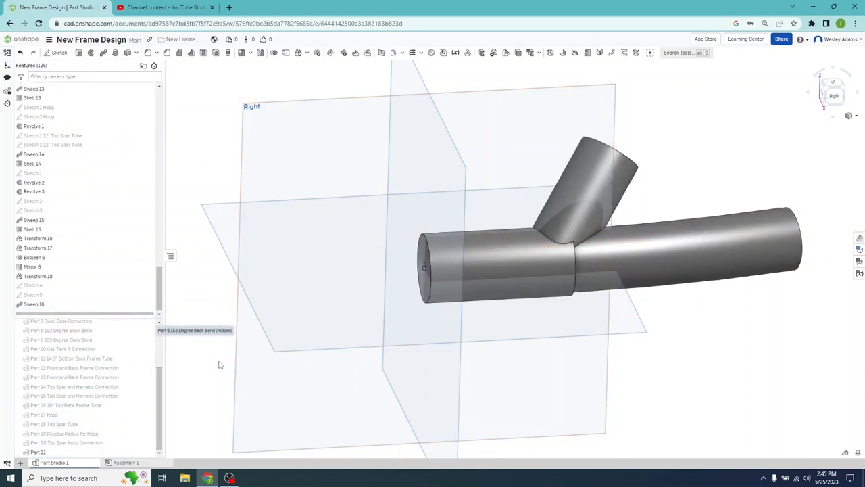
# - Show Part 20 Top Spar Hoop Connection and unite it with Part 21 using a Boolean Union
pyautogui.moveTo(208, 370); pyautogui.dragTo(248, 377, button='right')
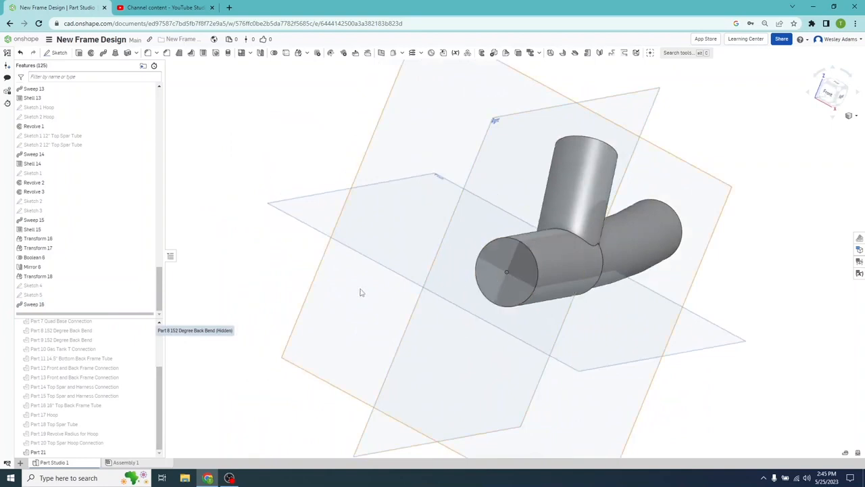
pyautogui.click(148, 442)
pyautogui.moveTo(182, 423); pyautogui.dragTo(276, 420, button='right')
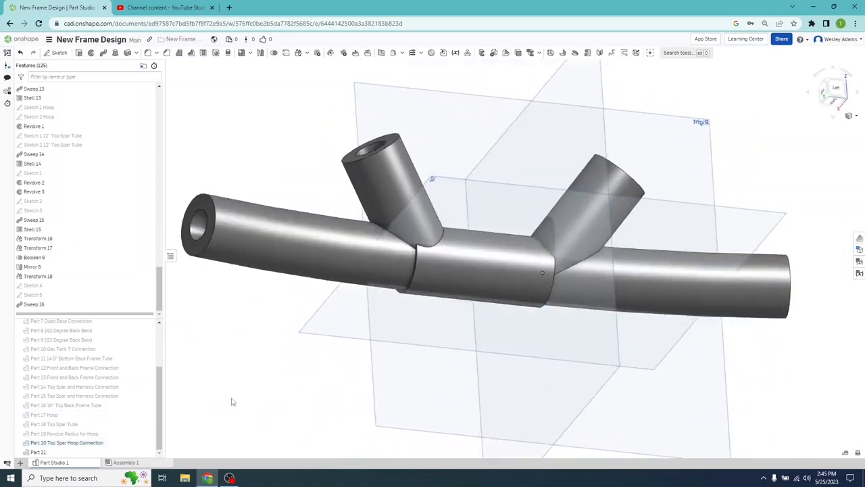
pyautogui.scroll(-4, 232, 401)
pyautogui.click(129, 443)
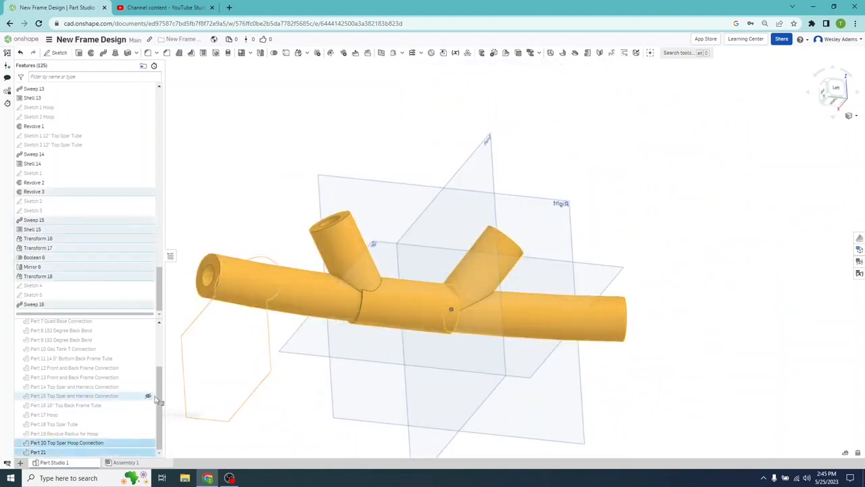
pyautogui.rightClick(121, 453)
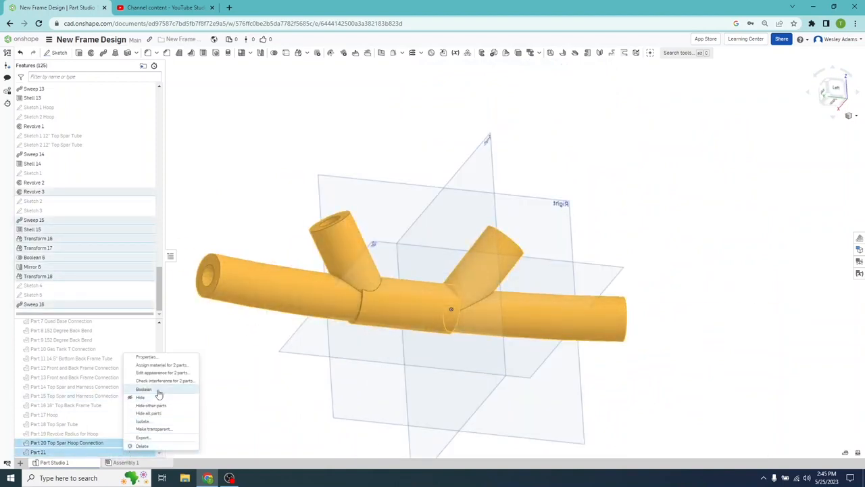
pyautogui.click(157, 390)
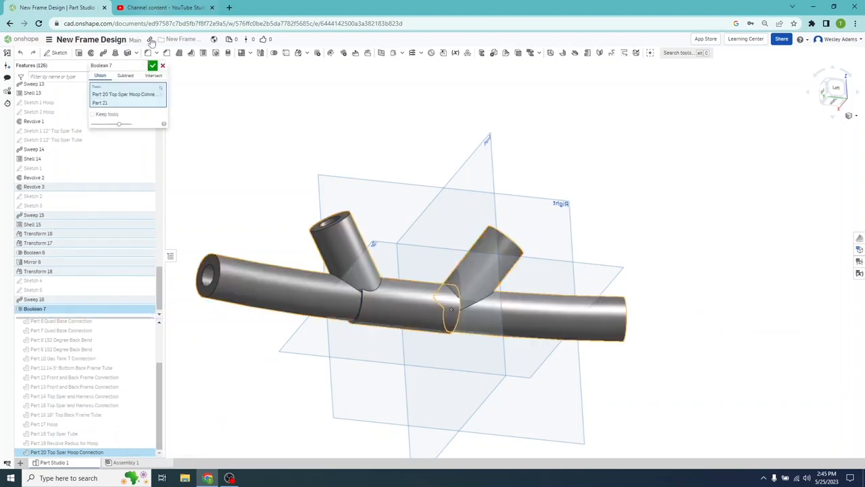
pyautogui.click(153, 65)
pyautogui.moveTo(198, 356); pyautogui.dragTo(88, 458, button='right')
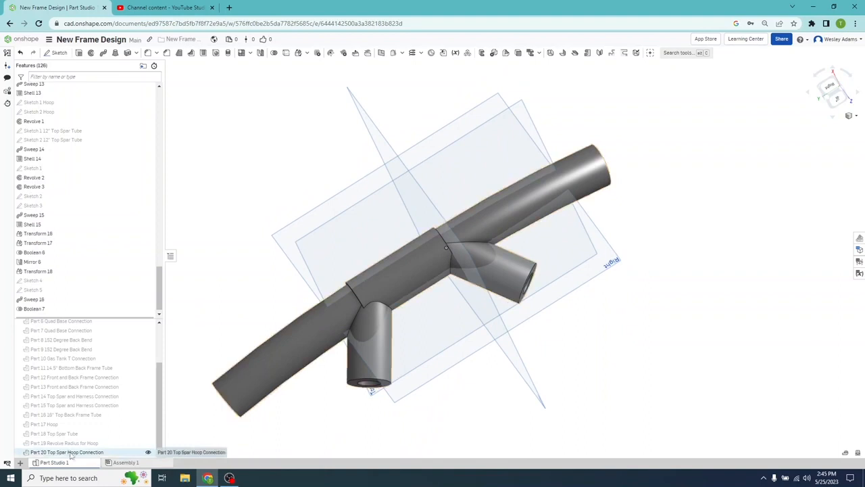
# - In Assembly 1, rotate the Part 20 Top Spar Hoop Connection slightly to align with the hoop, and inspect the frame's fit
pyautogui.click(127, 464)
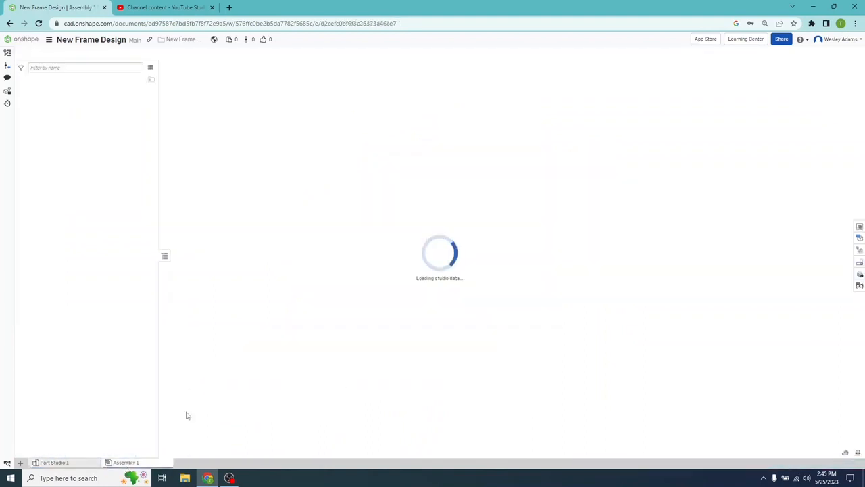
pyautogui.moveTo(298, 278); pyautogui.dragTo(219, 278, button='right')
pyautogui.moveTo(218, 275); pyautogui.dragTo(220, 276, button='right')
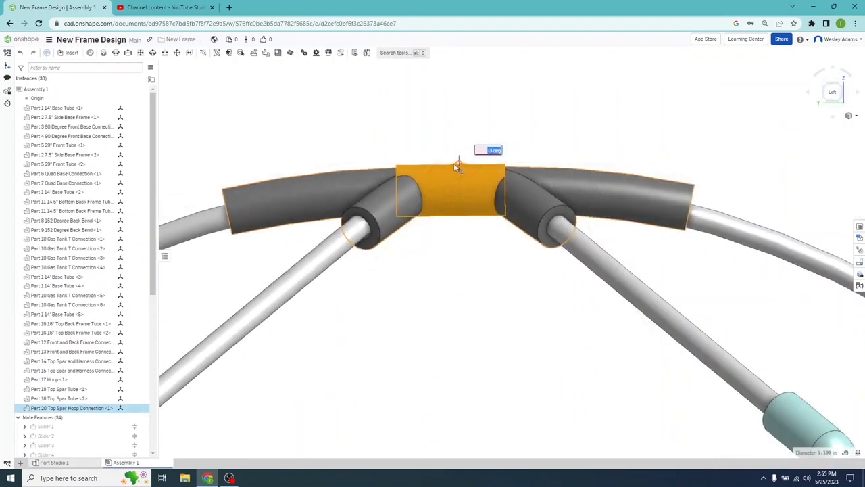
pyautogui.moveTo(457, 163); pyautogui.dragTo(460, 163)
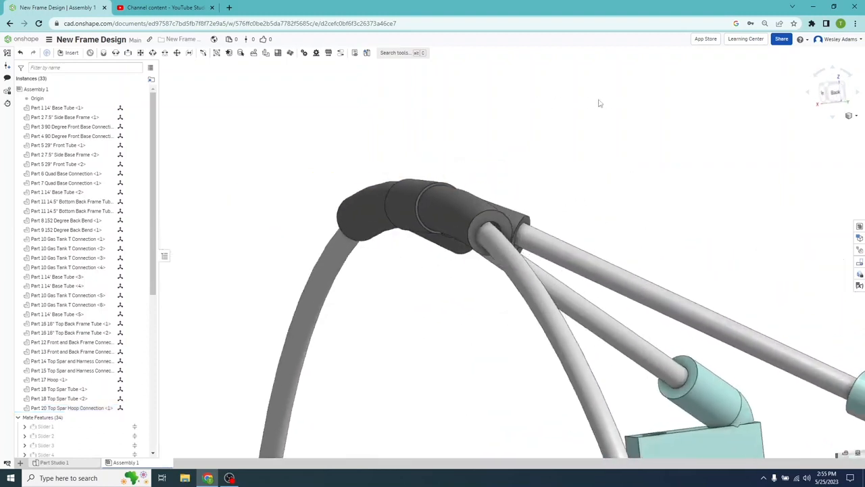
pyautogui.moveTo(598, 103); pyautogui.dragTo(784, 106, button='right')
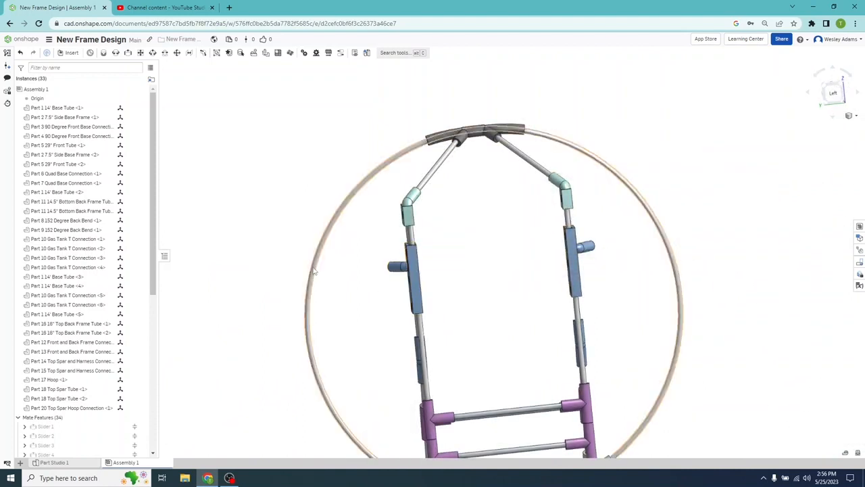
pyautogui.moveTo(762, 260); pyautogui.dragTo(759, 278, button='right')
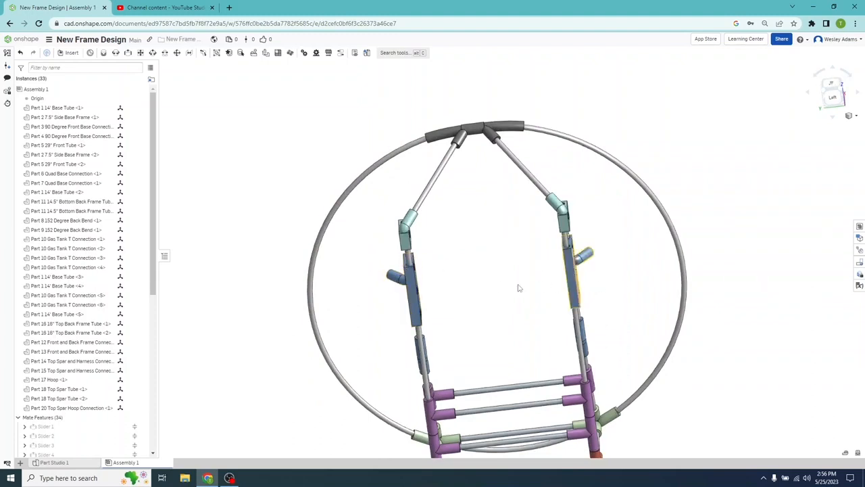
pyautogui.hotkey('shift', '3')
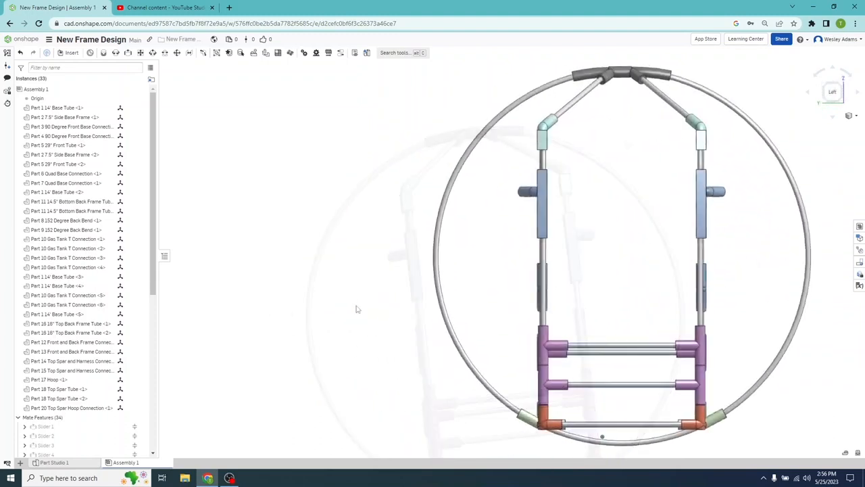
pyautogui.moveTo(357, 309); pyautogui.dragTo(325, 309, button='right')
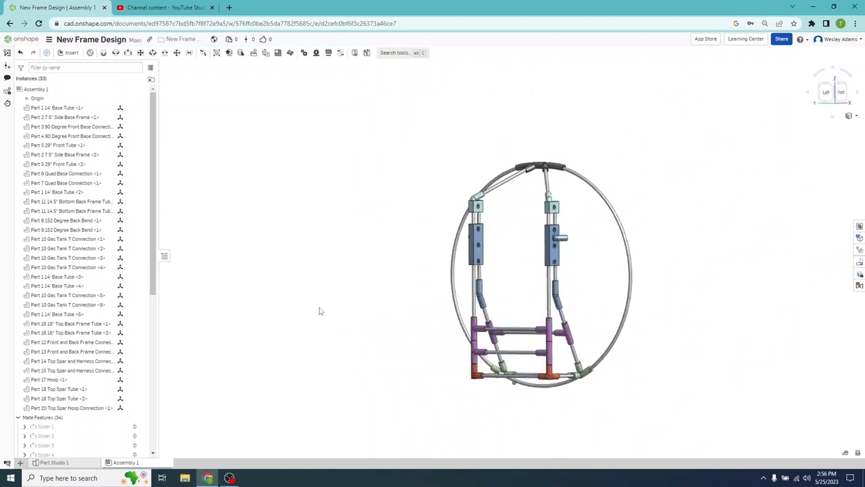
# - Export Part 20 from Part Studio 1 as a fine binary STL in millimetres, named "Part 20 Top Spar Hoop Connection"
pyautogui.click(69, 466)
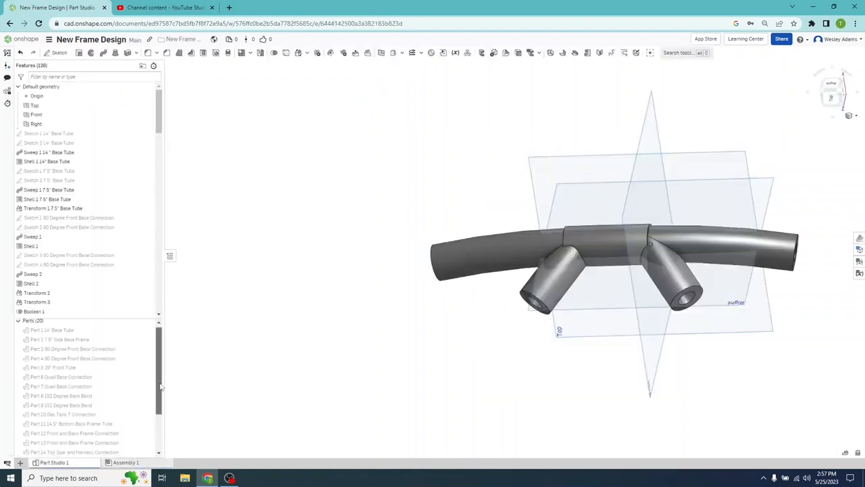
pyautogui.scroll(-2, 161, 387)
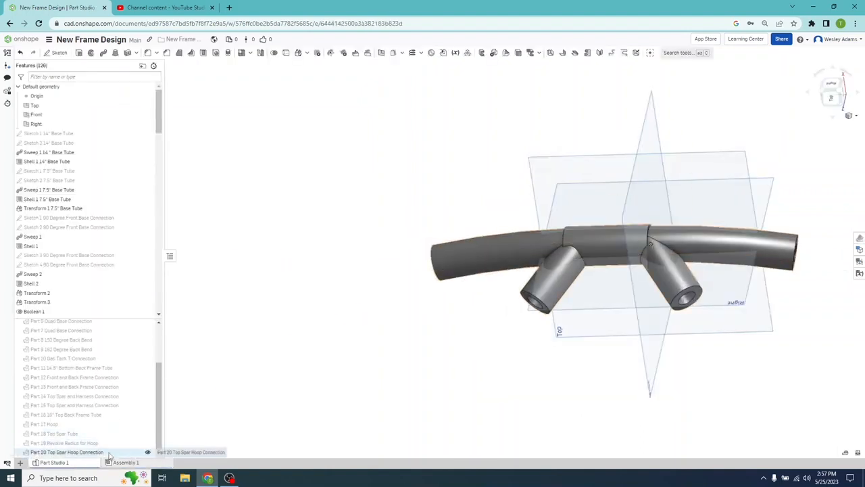
pyautogui.rightClick(108, 454)
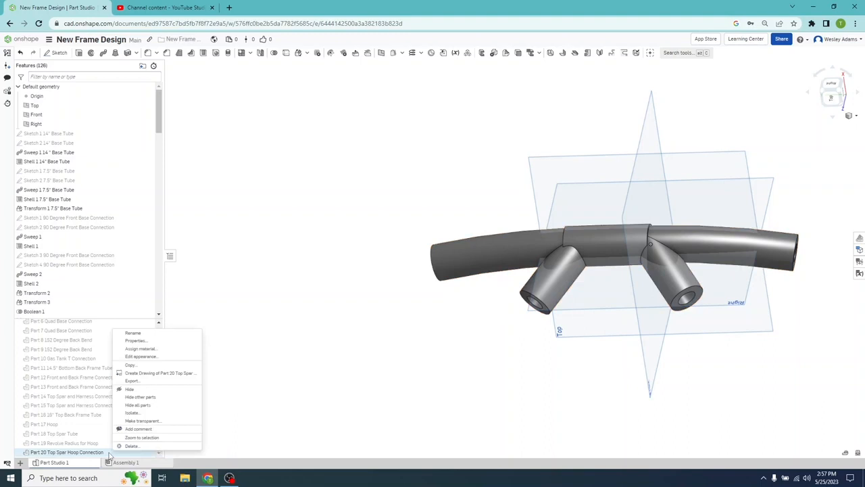
pyautogui.click(148, 381)
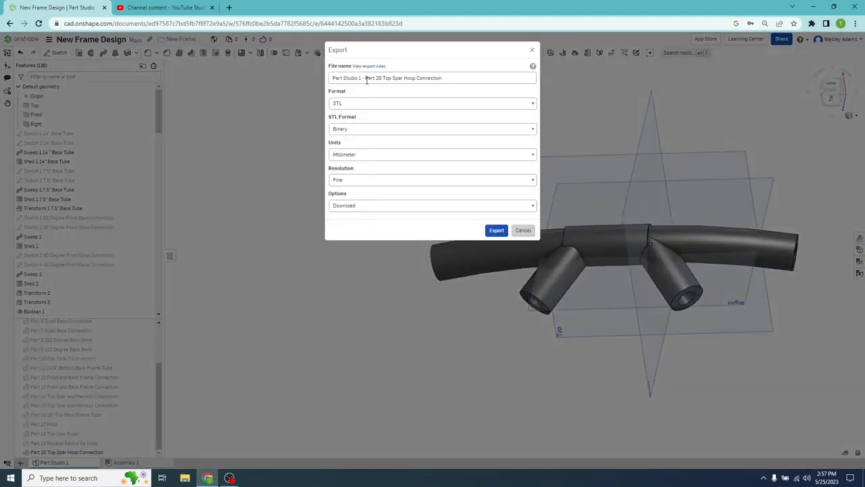
pyautogui.moveTo(366, 78); pyautogui.dragTo(321, 83)
pyautogui.press('BackSpace')
pyautogui.click(496, 230)
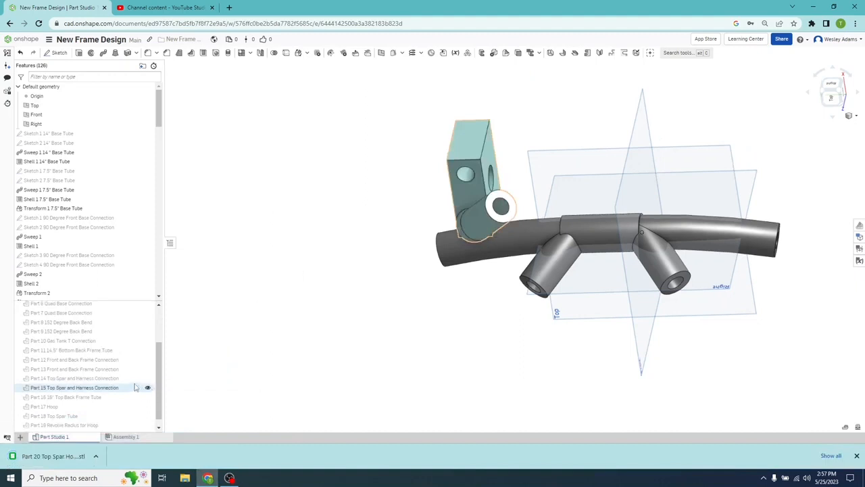
# - Show Parts 15 and 14, and export Part 14 as an STL named "Part 14 Top Spar and Harness Connection"
pyautogui.click(148, 387)
pyautogui.click(147, 379)
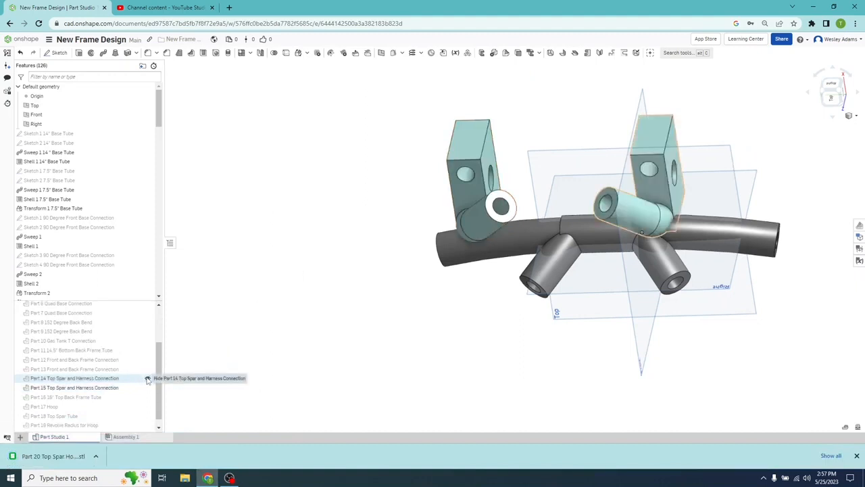
pyautogui.rightClick(145, 379)
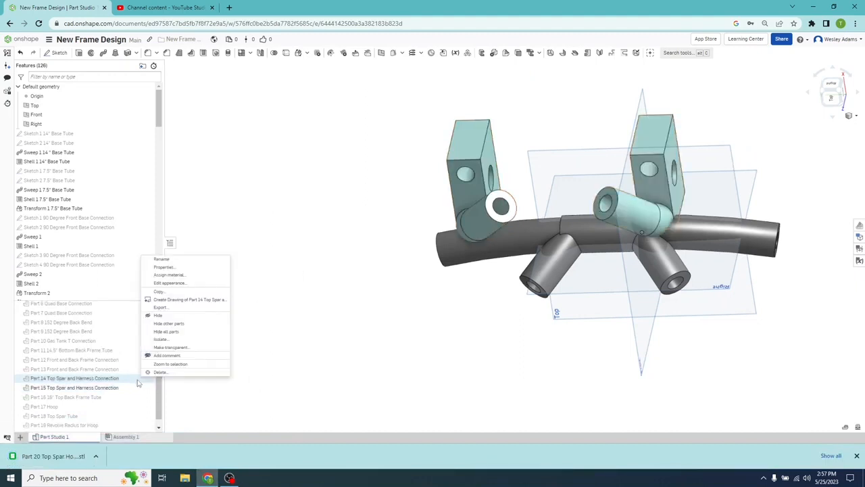
pyautogui.click(175, 308)
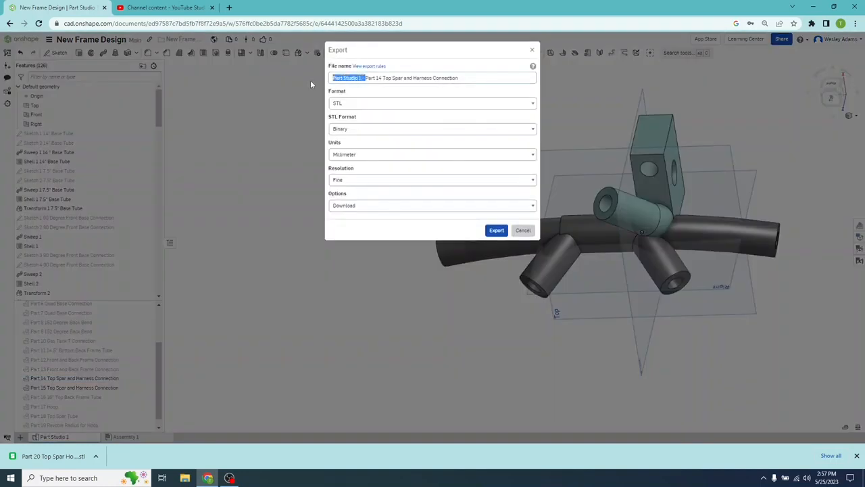
pyautogui.press('BackSpace')
pyautogui.click(497, 231)
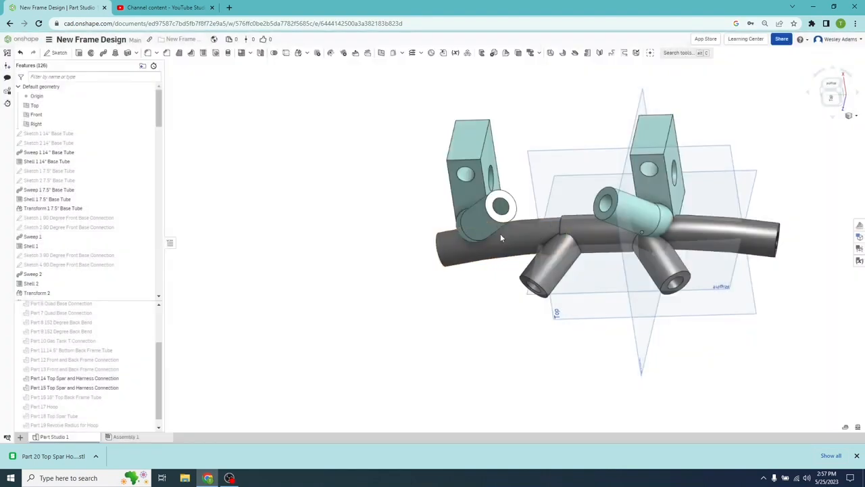
# - Export Part 15 as a fine binary STL in millimetres, named "Part 15 Top Spar and Harness Connection"
pyautogui.rightClick(138, 390)
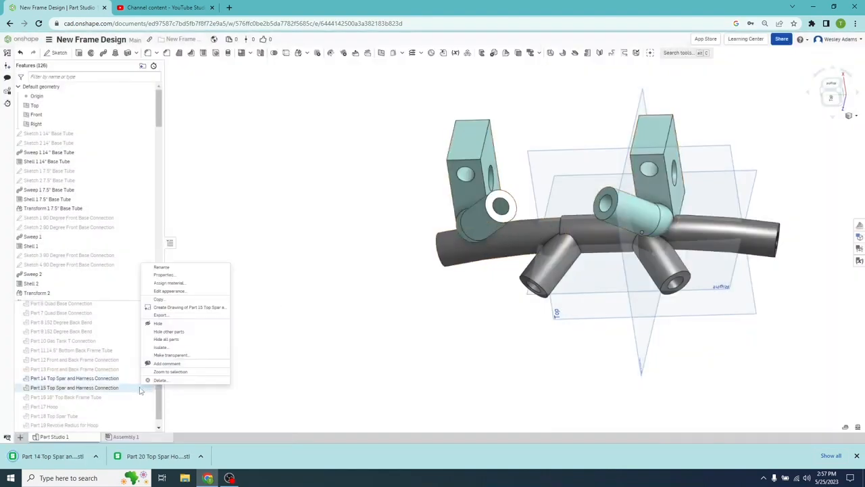
pyautogui.click(184, 315)
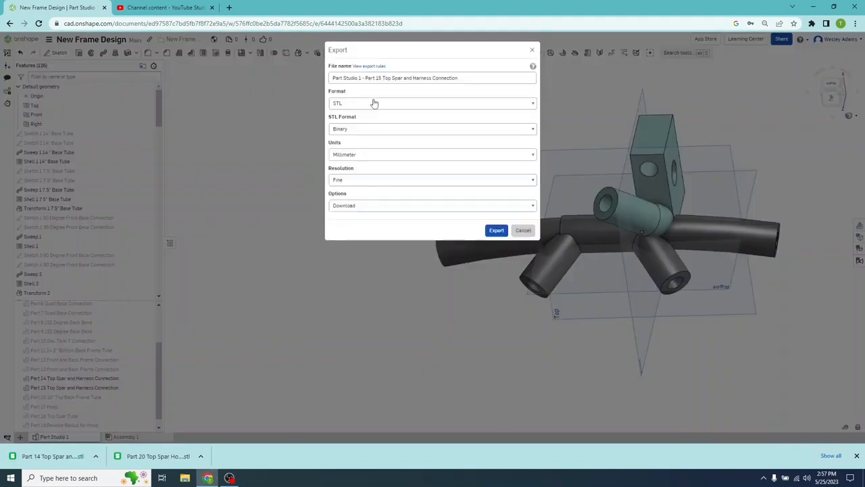
pyautogui.moveTo(366, 77); pyautogui.dragTo(292, 87)
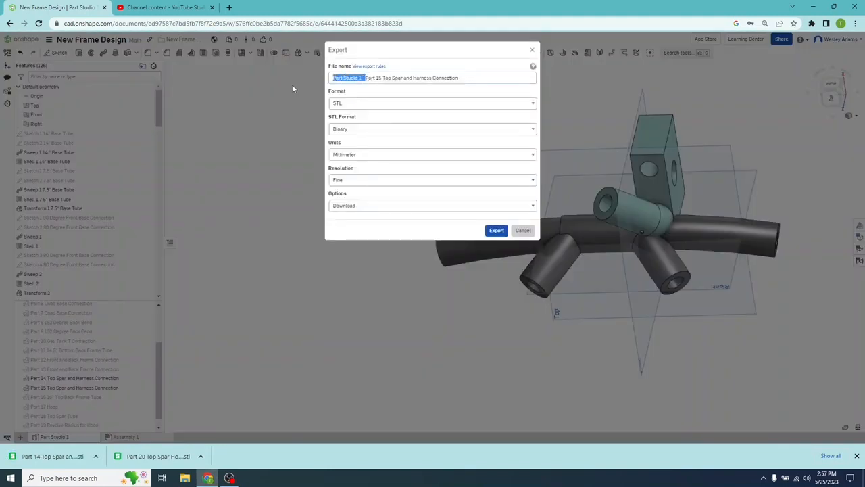
pyautogui.press('BackSpace')
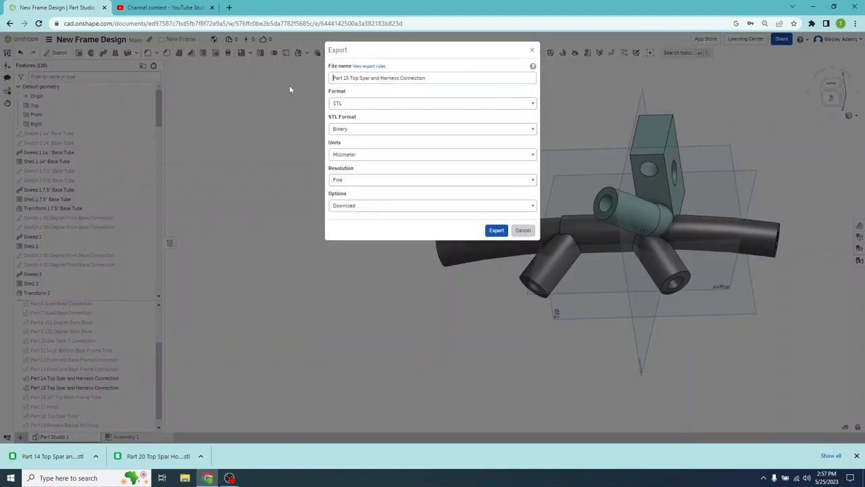
pyautogui.click(496, 230)
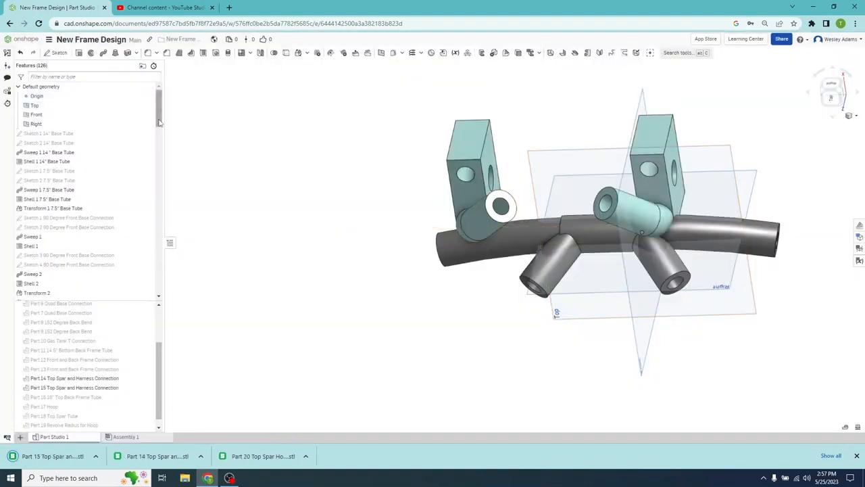
# - Switch to Bambu Studio and import the "Part 20 Top Spar Hoop Connection" STL from Downloads
pyautogui.moveTo(160, 121); pyautogui.dragTo(161, 285)
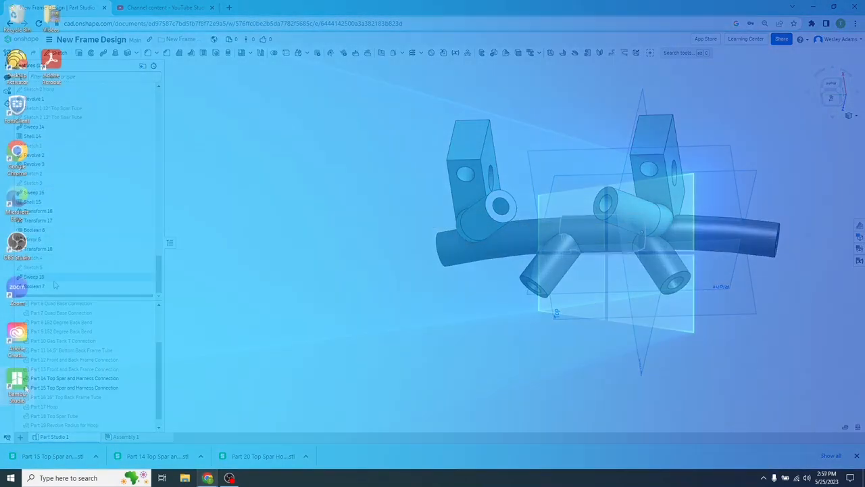
pyautogui.doubleClick(25, 387)
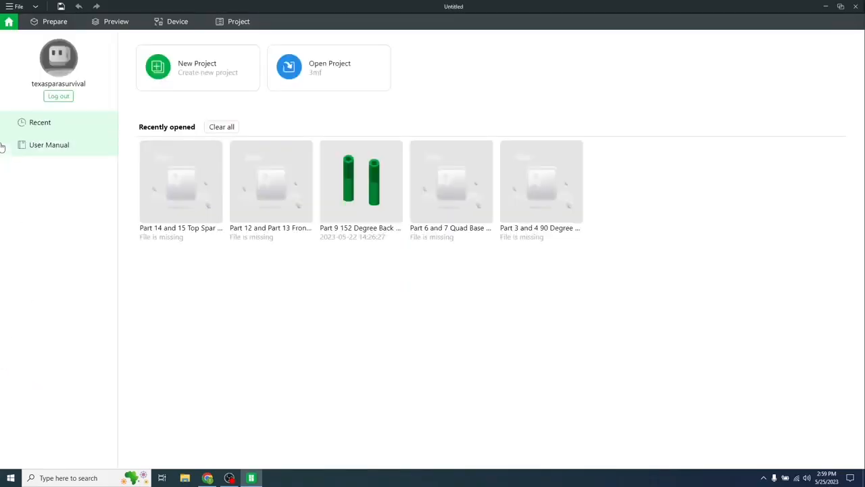
pyautogui.click(19, 6)
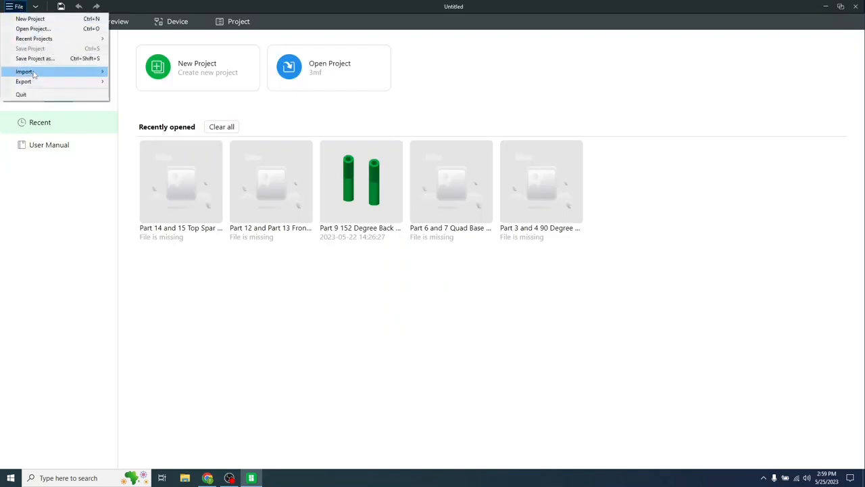
pyautogui.moveTo(30, 72)
pyautogui.click(143, 75)
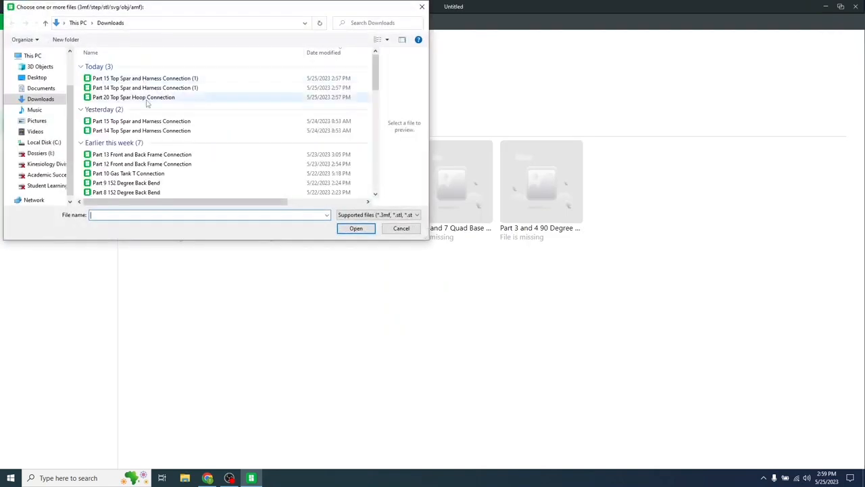
pyautogui.click(156, 98)
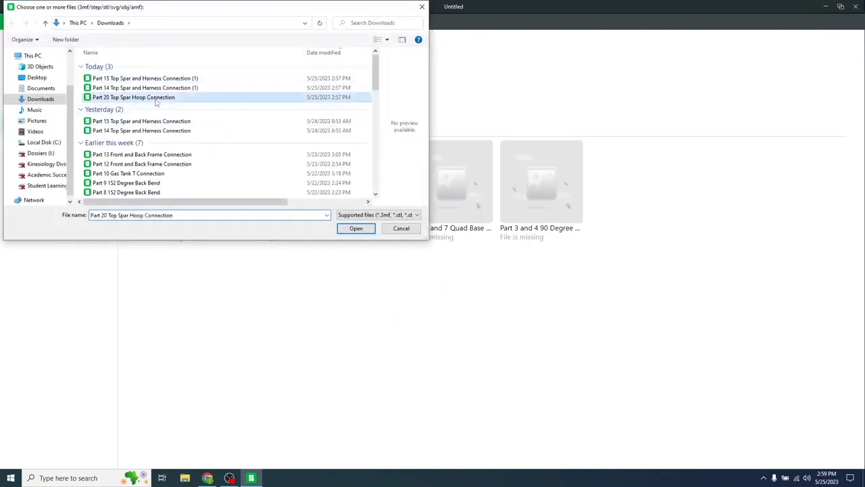
pyautogui.click(338, 229)
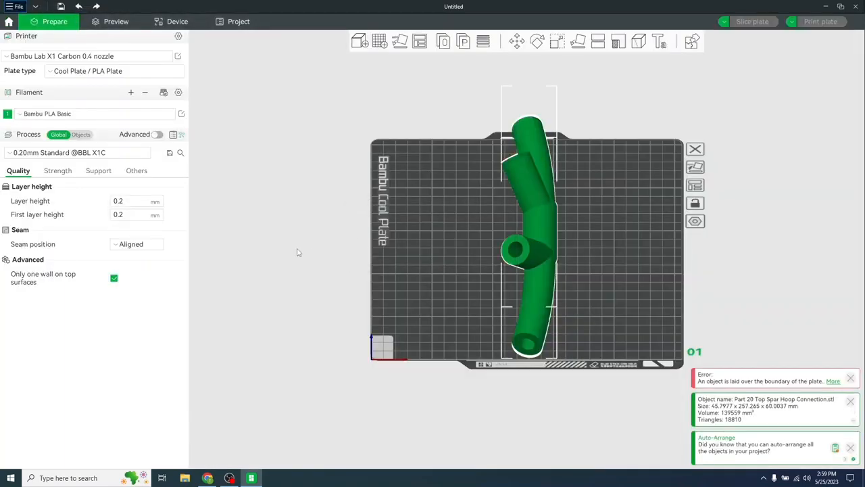
# - Rotate the Part 20 hoop connection about 42° around the Z axis so it lies diagonally on the build plate
pyautogui.scroll(1, 370, 248)
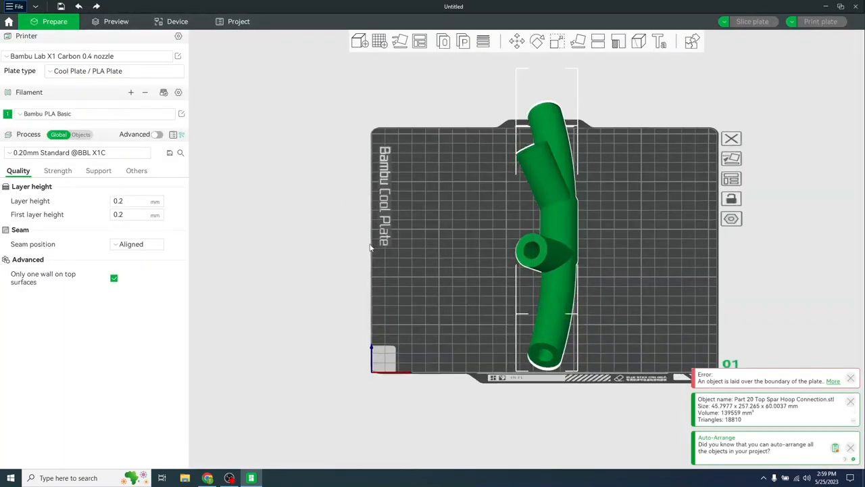
pyautogui.moveTo(360, 242); pyautogui.dragTo(333, 254, button='middle')
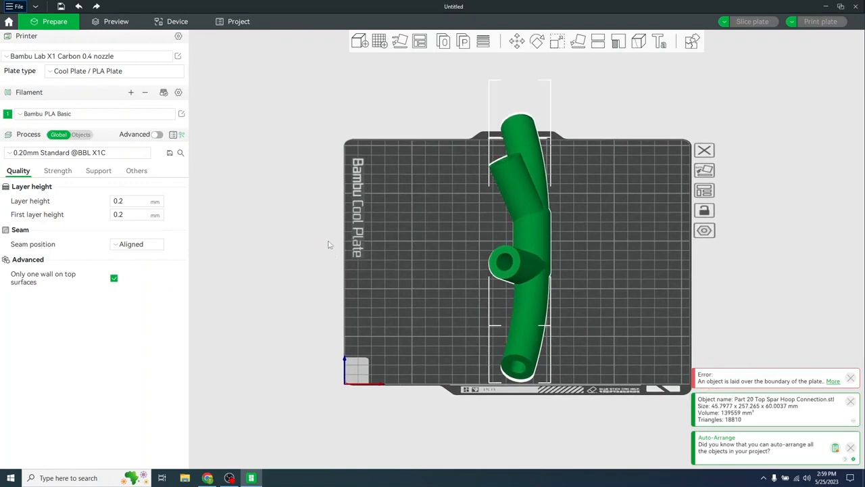
pyautogui.moveTo(304, 261); pyautogui.dragTo(300, 306)
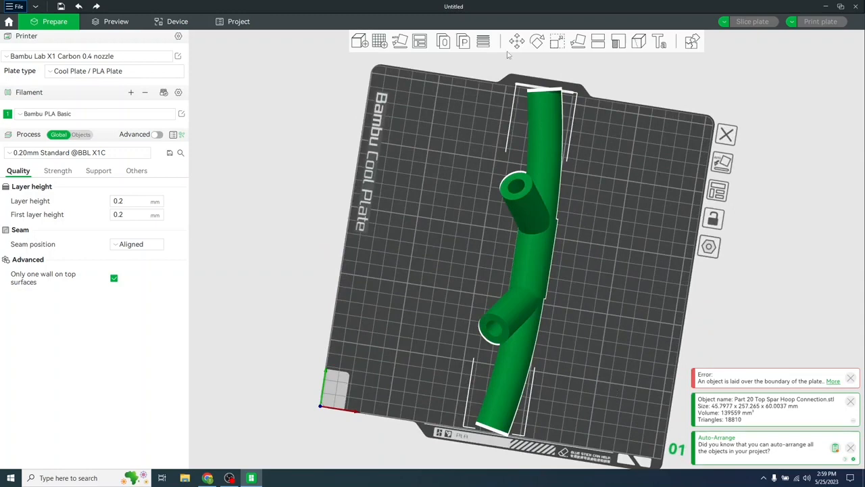
pyautogui.click(537, 42)
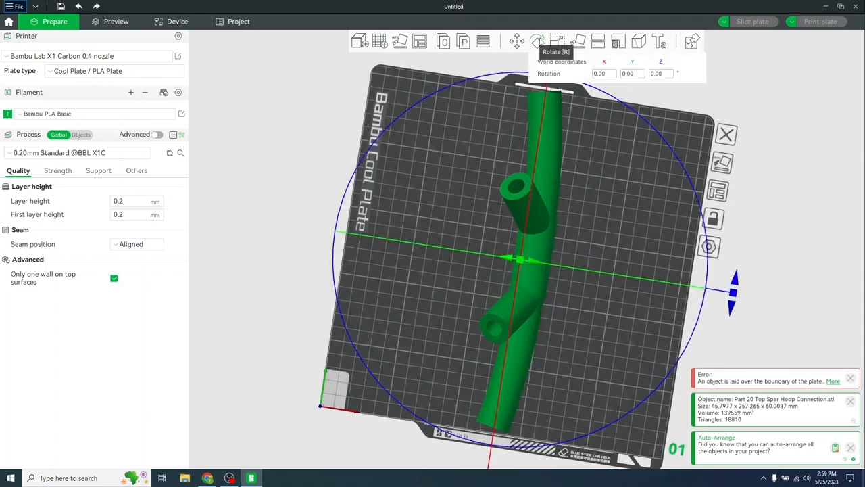
pyautogui.moveTo(734, 292); pyautogui.dragTo(663, 171)
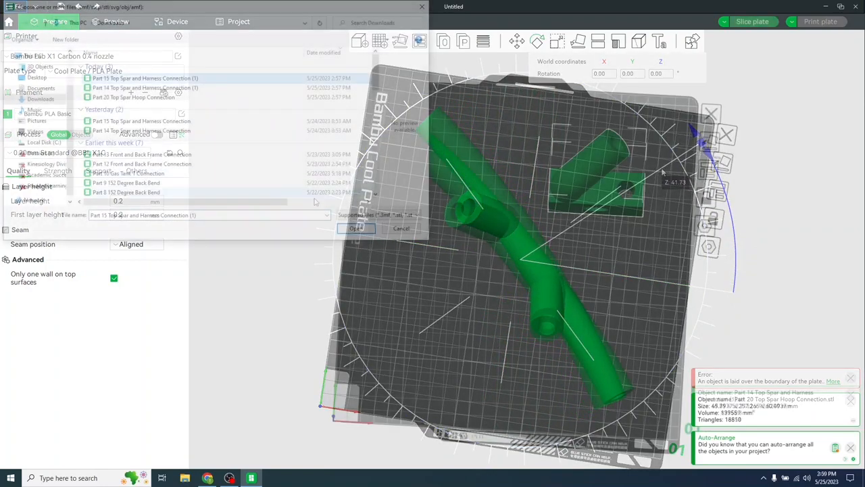
# - Import "Part 15 Top Spar and Harness Connection (1)" onto the same plate and inspect the layout of the parts
pyautogui.doubleClick(176, 80)
pyautogui.moveTo(539, 239); pyautogui.dragTo(438, 336)
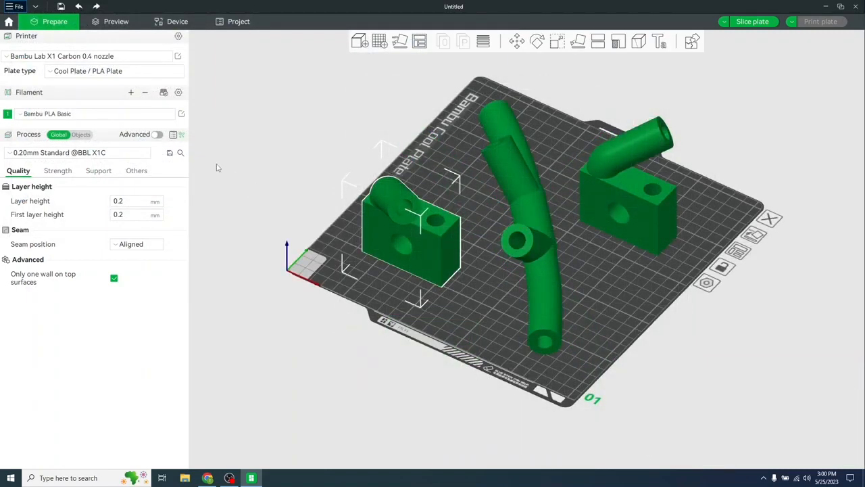
# - Preview the sliced plate, and enable support for the print
pyautogui.click(117, 22)
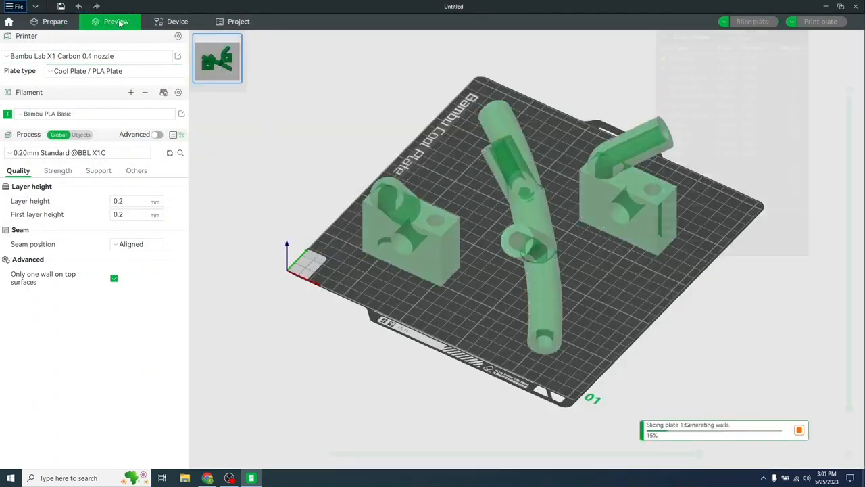
pyautogui.click(92, 173)
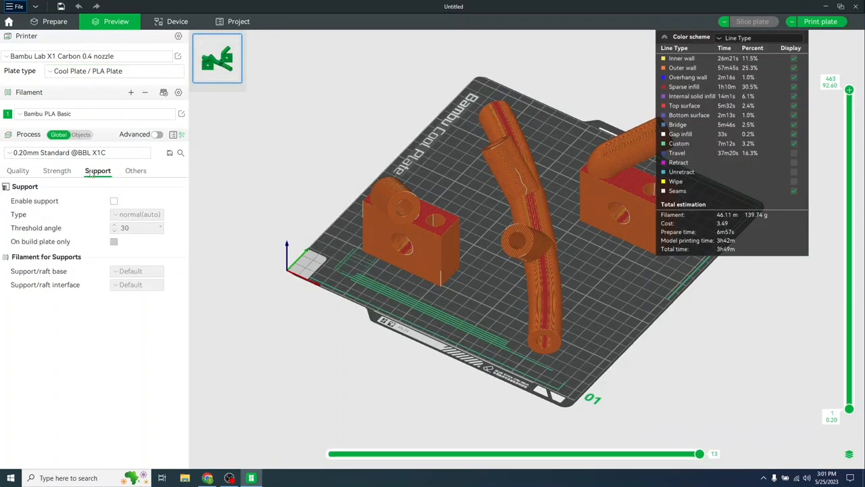
pyautogui.click(114, 201)
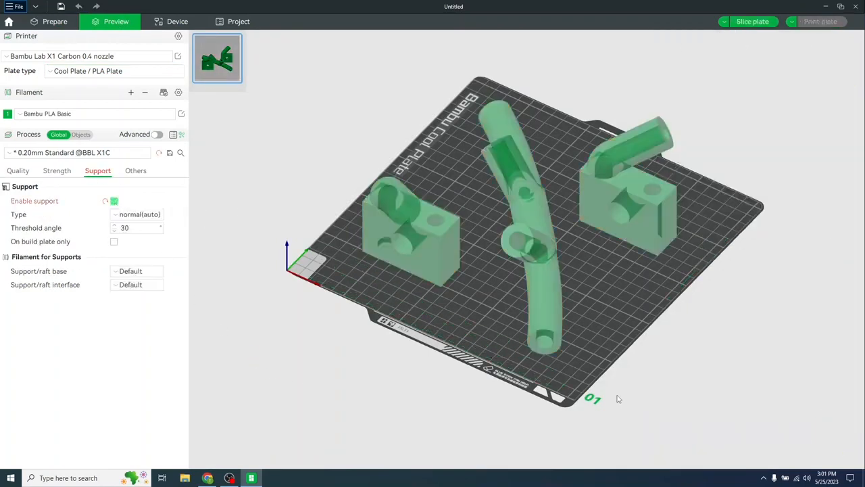
# - Reslice the plate with supports and open the print job dialog for sending the plate to a printer
pyautogui.click(57, 21)
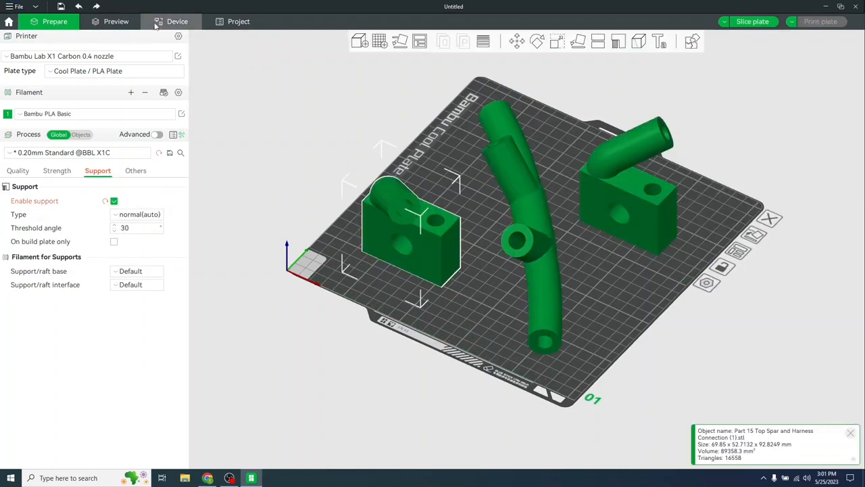
pyautogui.click(115, 21)
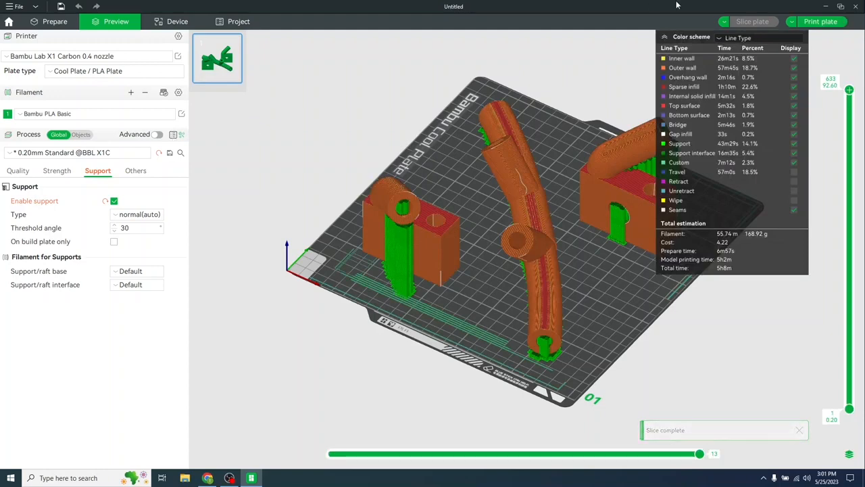
pyautogui.click(821, 21)
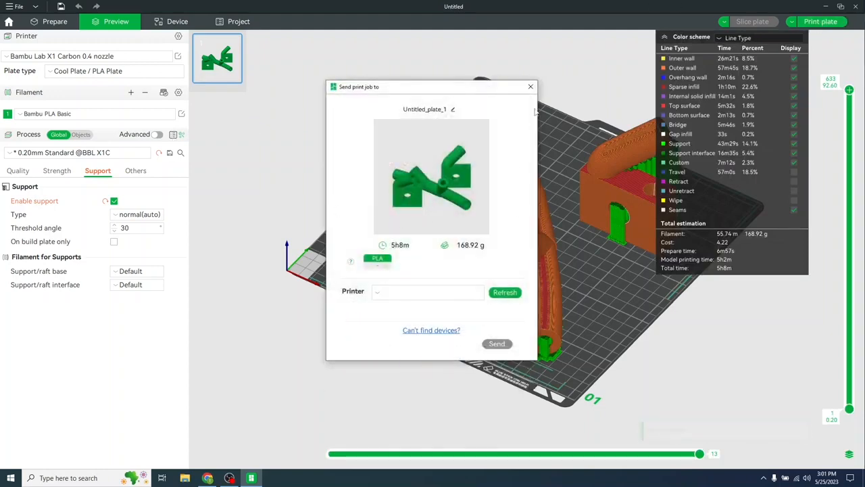